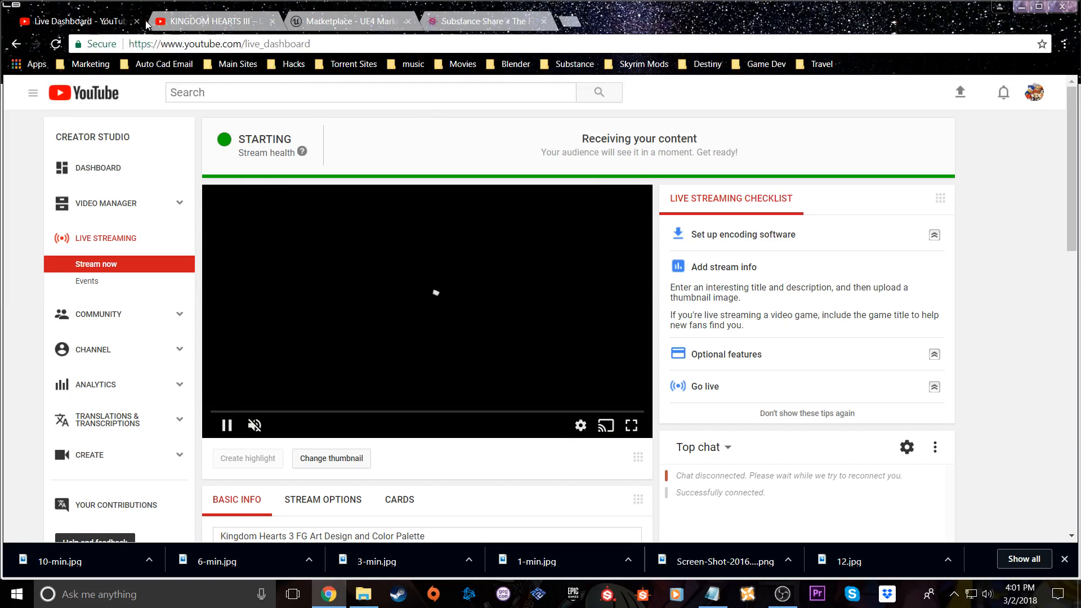
# Move the live dashboard tab into its own browser window and switch to the Epic Games Launcher
pyautogui.moveTo(116, 29); pyautogui.dragTo(207, 83)
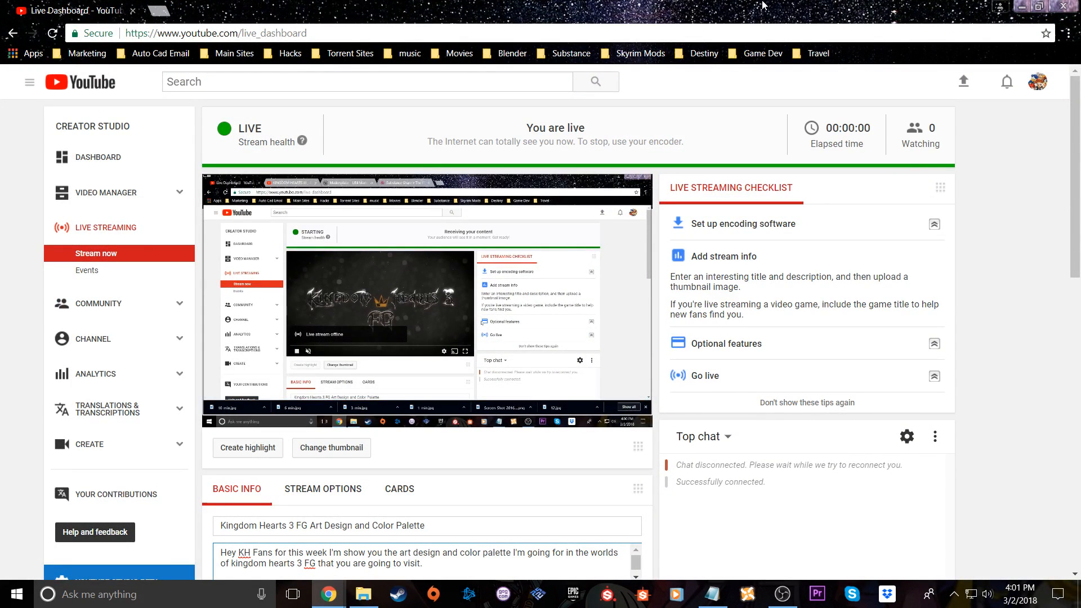
pyautogui.click(1028, 7)
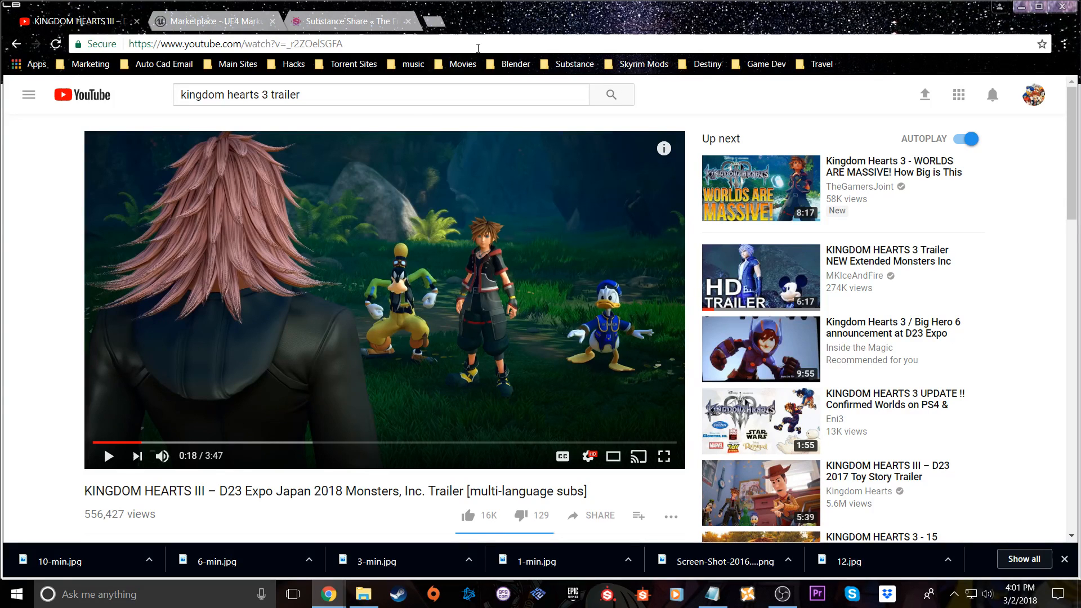
pyautogui.click(1021, 7)
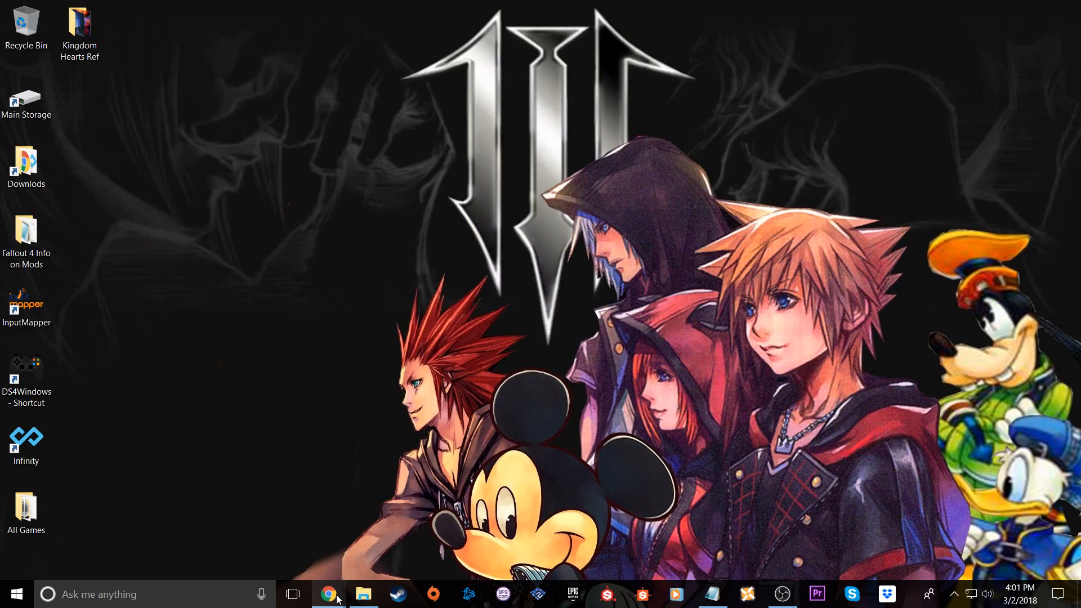
pyautogui.moveTo(334, 600)
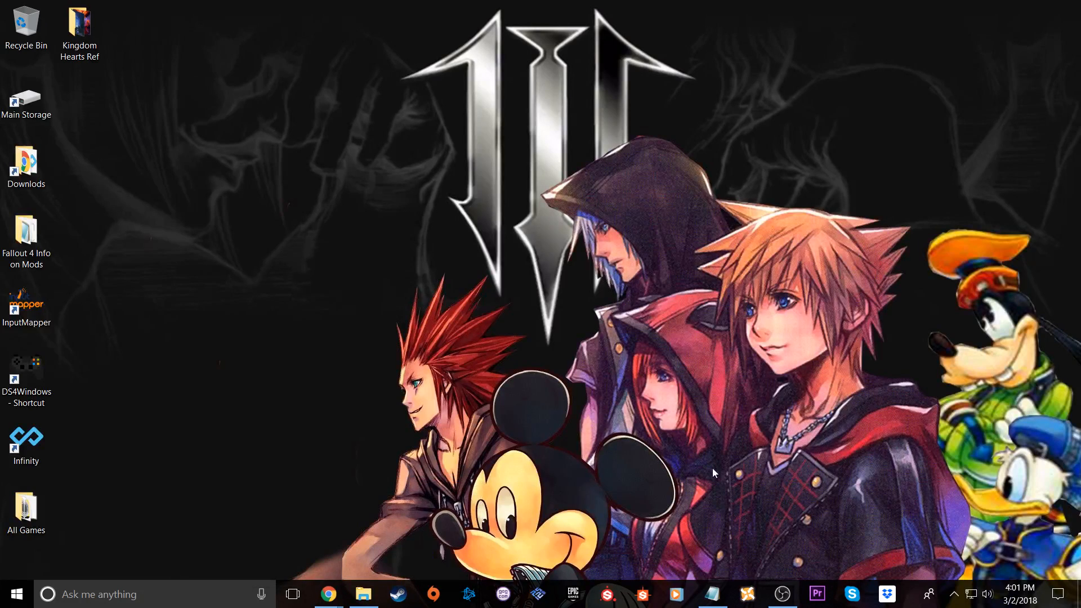
pyautogui.click(568, 595)
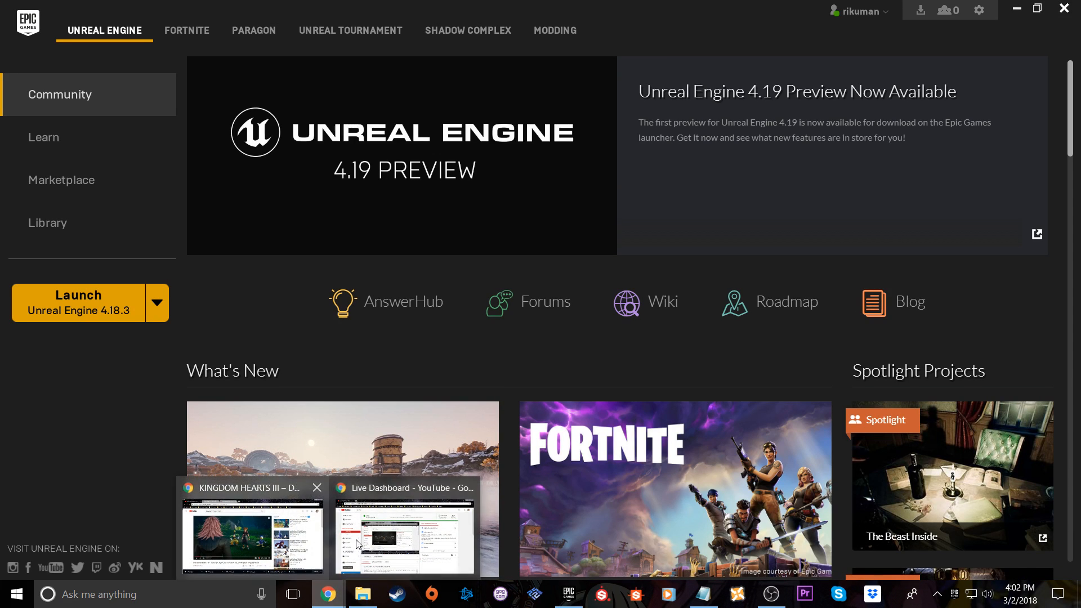
# Check the live chat and stream details on the YouTube live dashboard, and return to the Epic Games Launcher
pyautogui.click(382, 529)
pyautogui.scroll(-1, 901, 419)
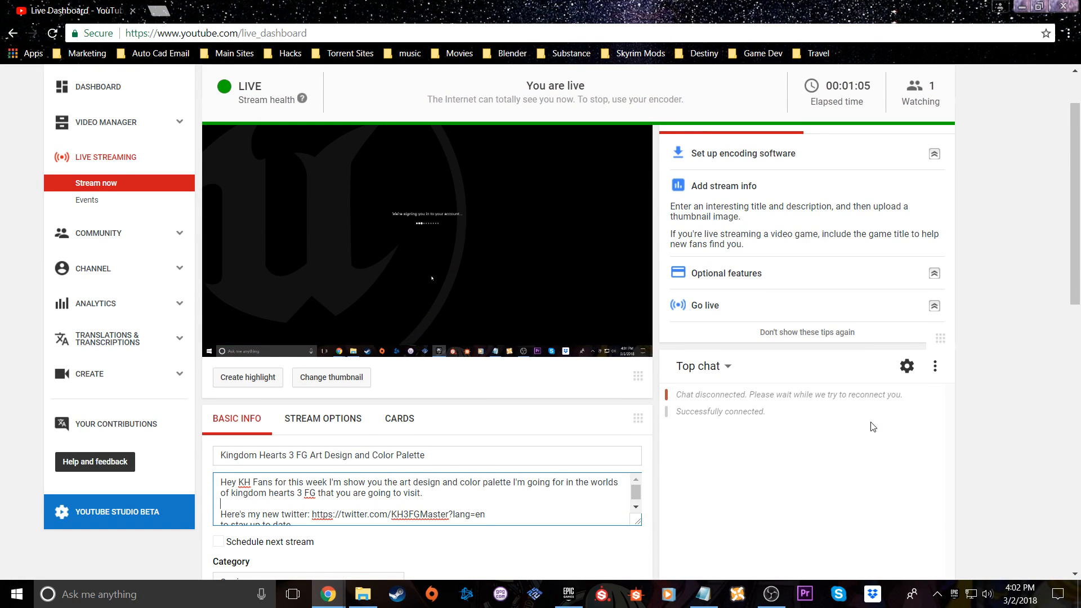
pyautogui.scroll(-4, 957, 412)
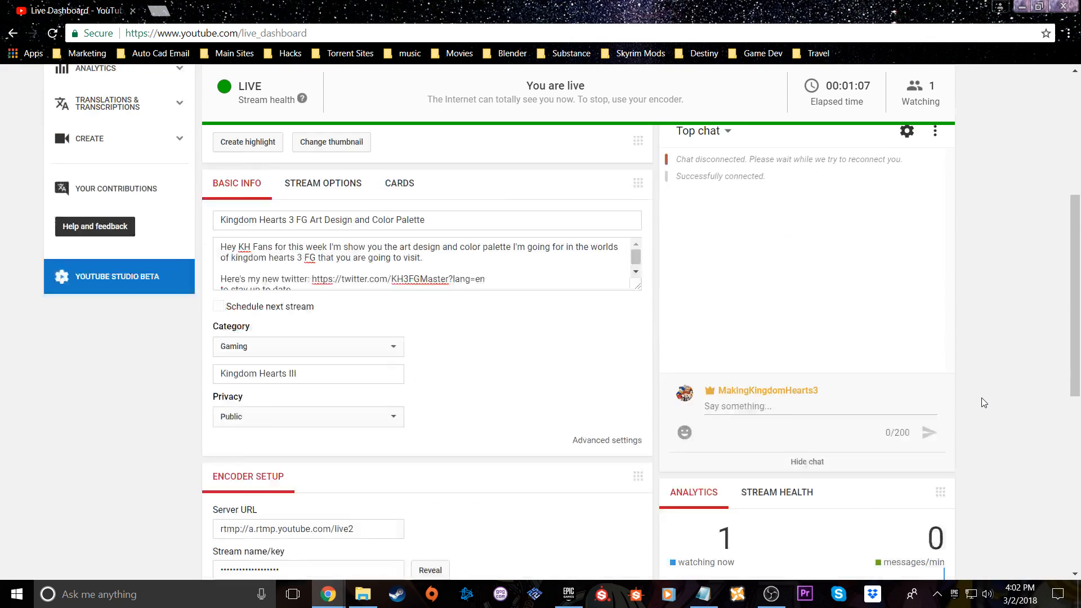
pyautogui.scroll(2, 981, 397)
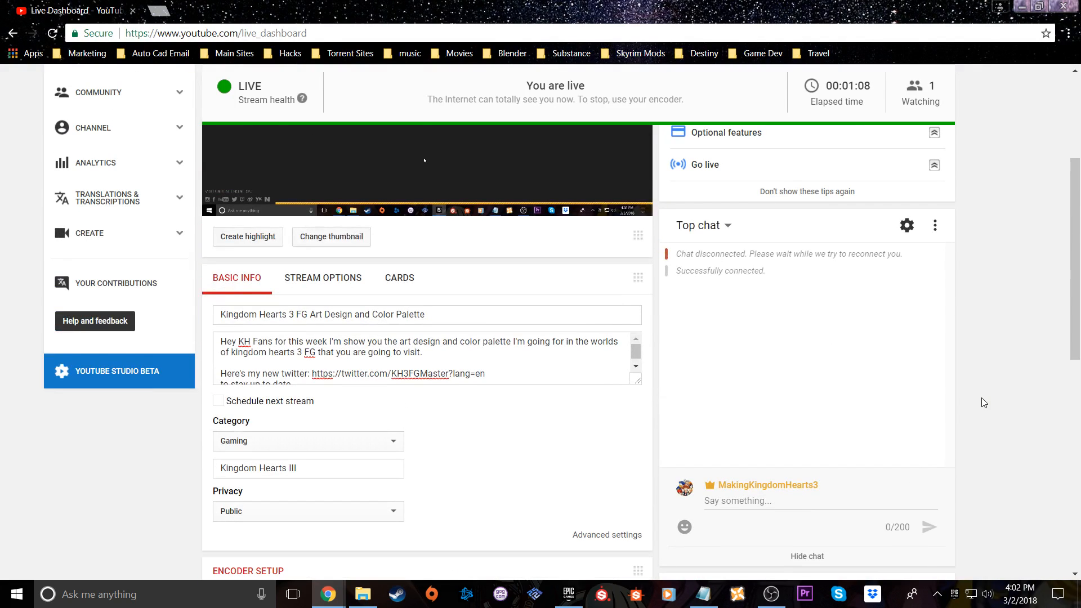
pyautogui.click(1019, 7)
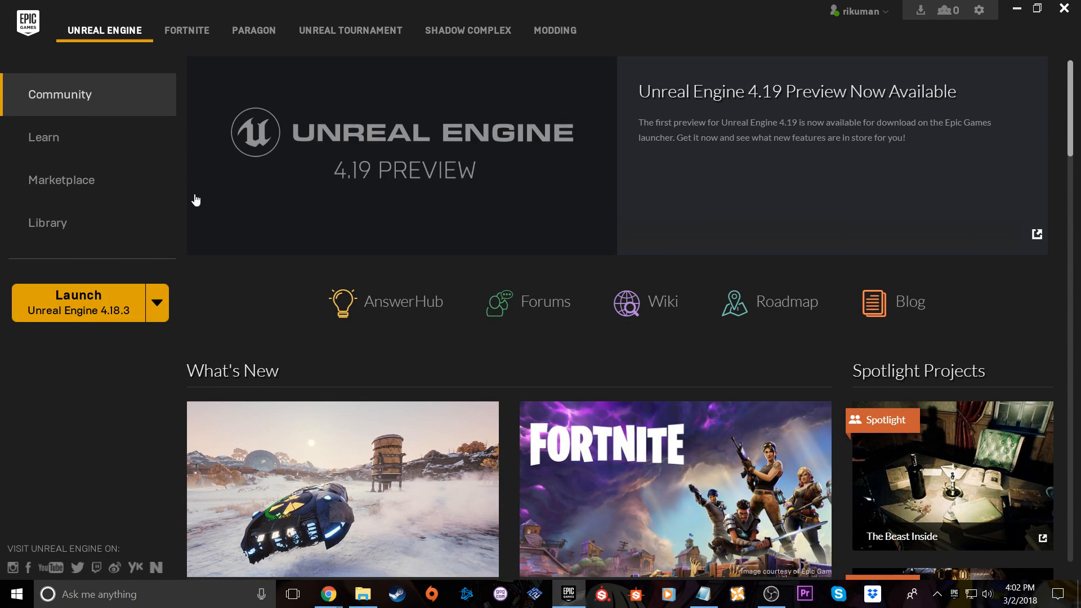
# Open the KH_Test_2 project from the launcher's library
pyautogui.click(75, 221)
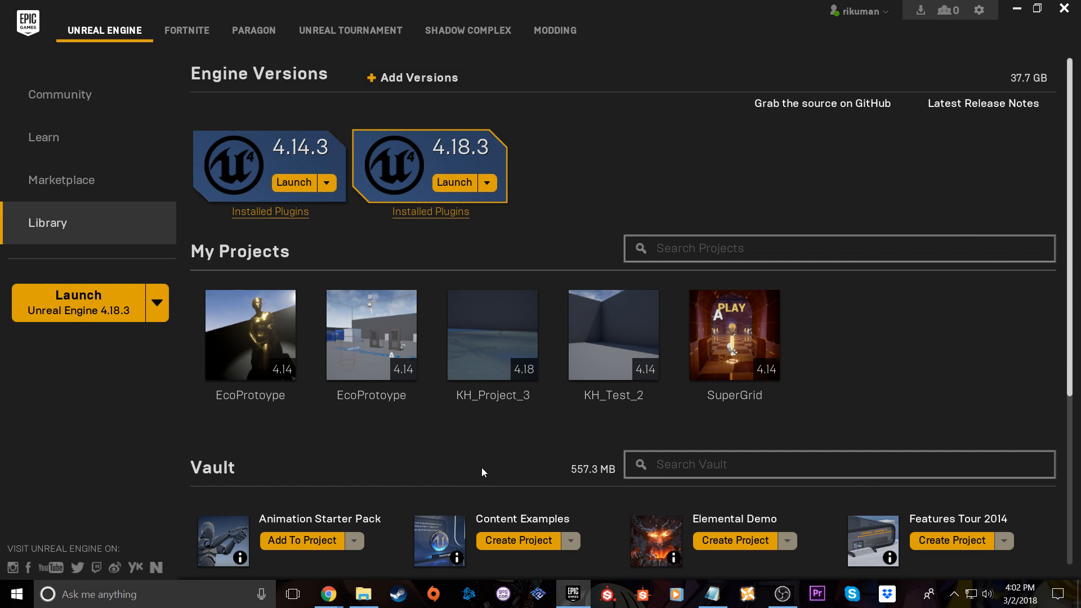
pyautogui.click(583, 372)
pyautogui.click(516, 377)
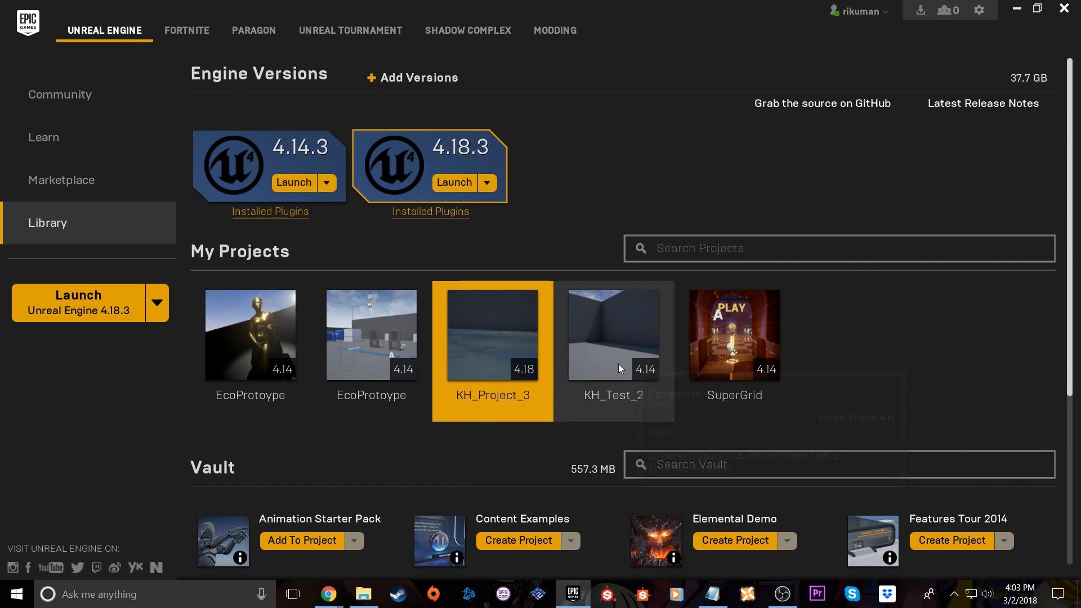
pyautogui.click(636, 397)
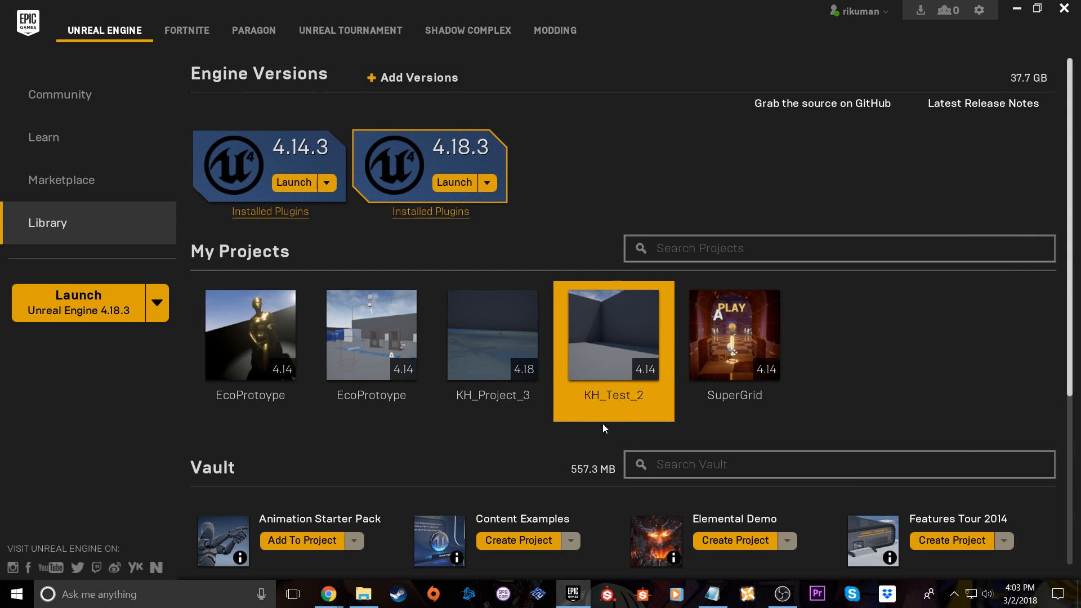
pyautogui.moveTo(626, 375)
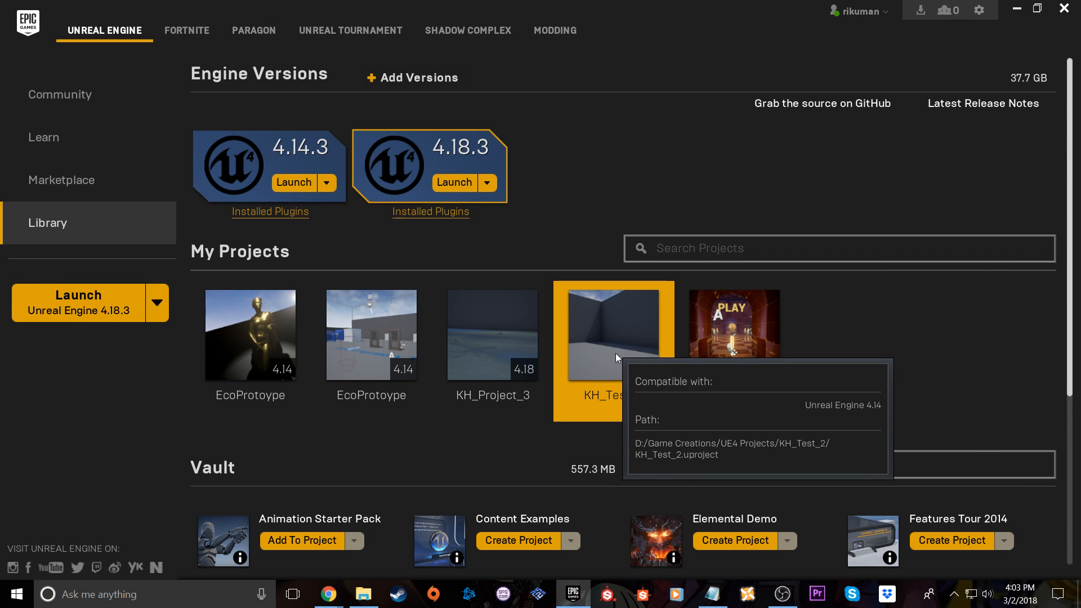
pyautogui.click(485, 341)
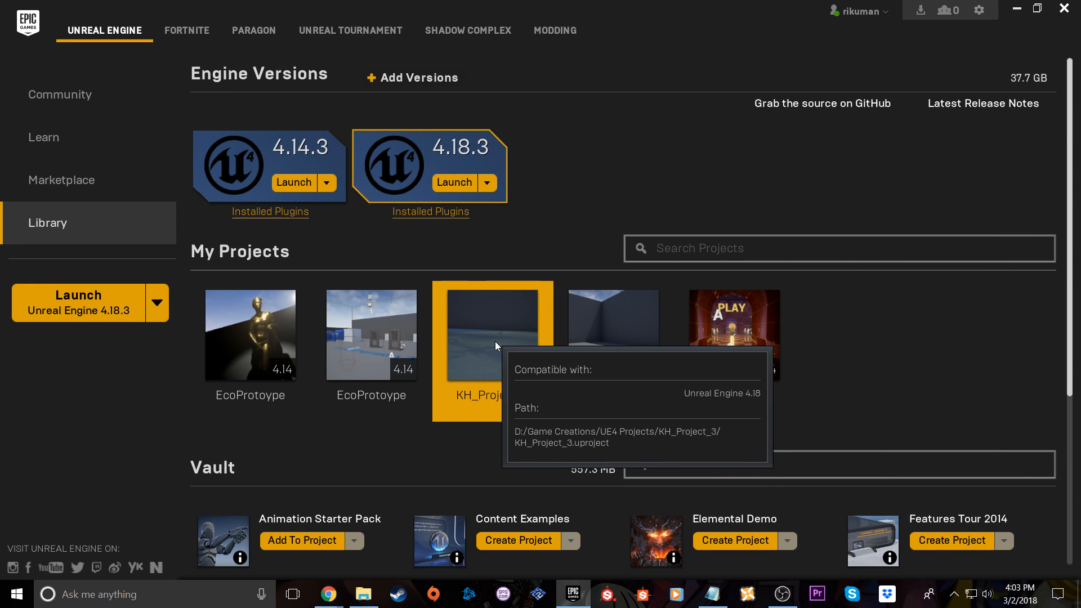
pyautogui.click(603, 326)
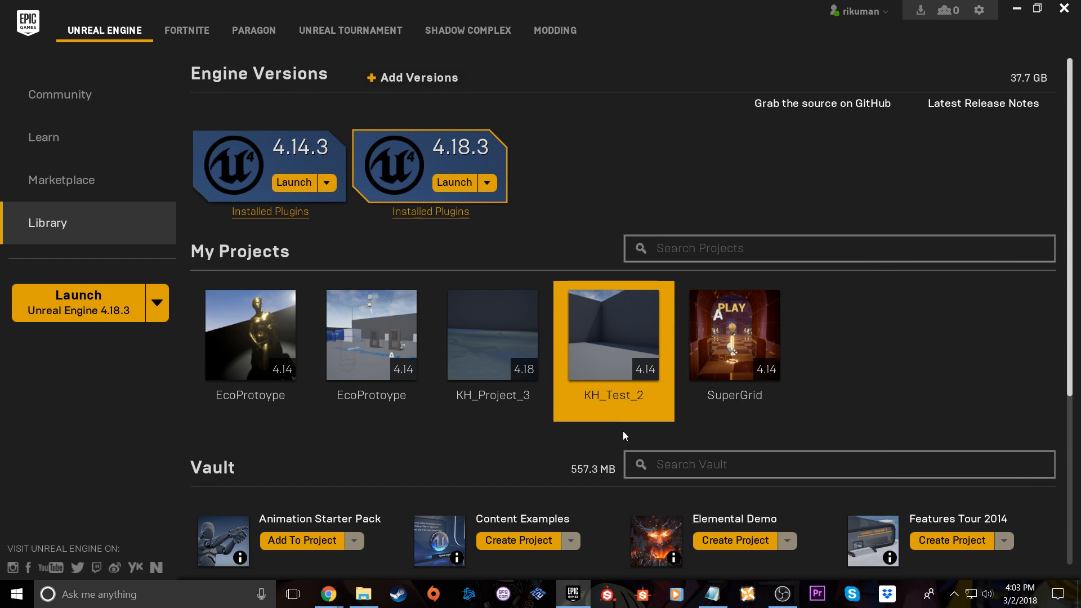
pyautogui.doubleClick(630, 355)
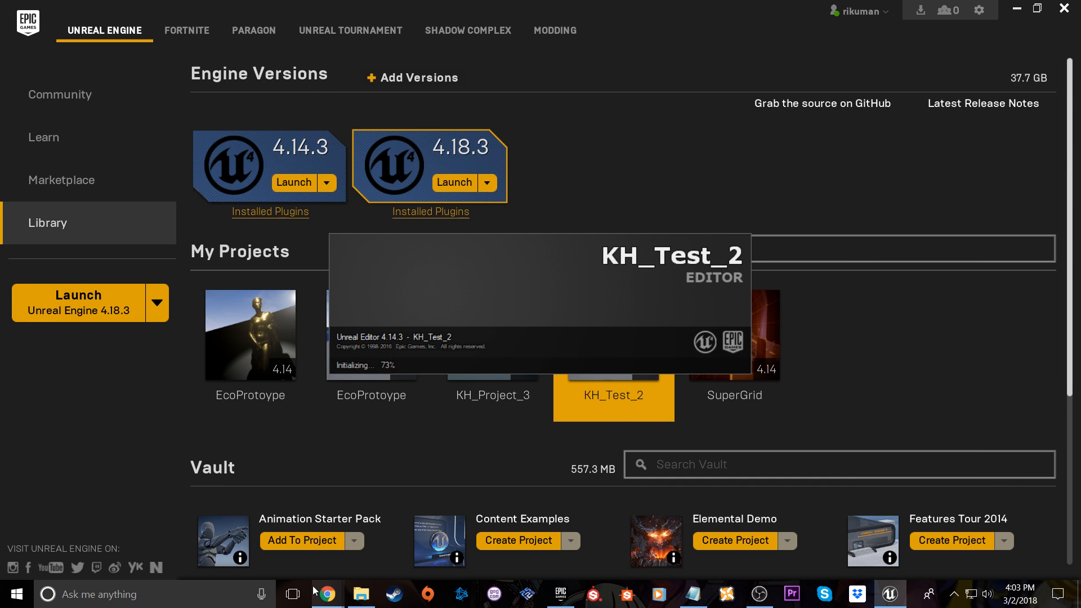
# Check the live dashboard's stream health and chat while the project loads, and return to the Unreal Editor
pyautogui.moveTo(327, 594)
pyautogui.click(358, 554)
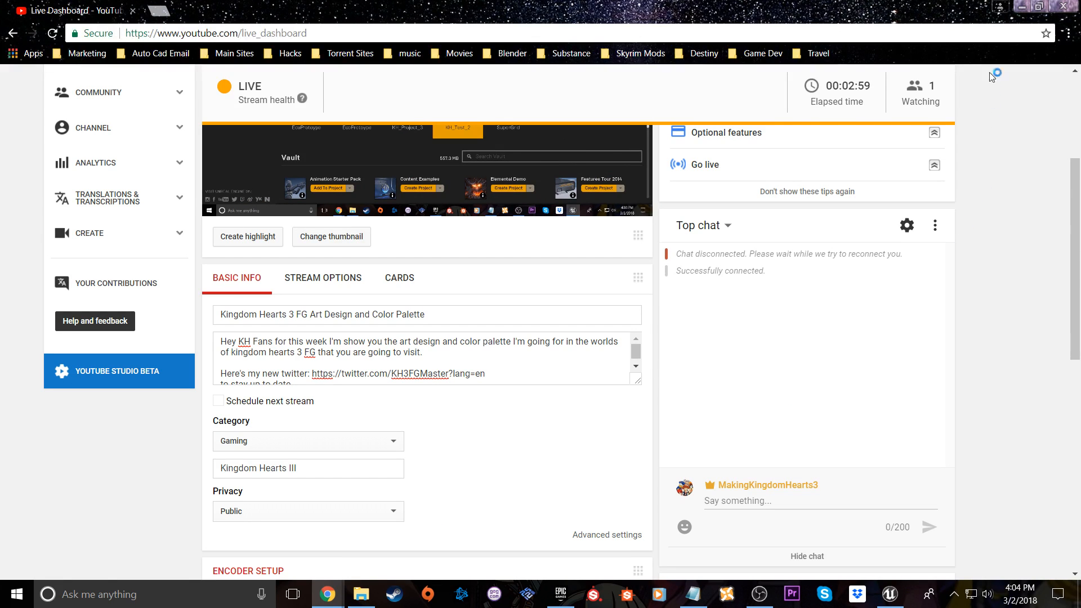
pyautogui.click(1023, 7)
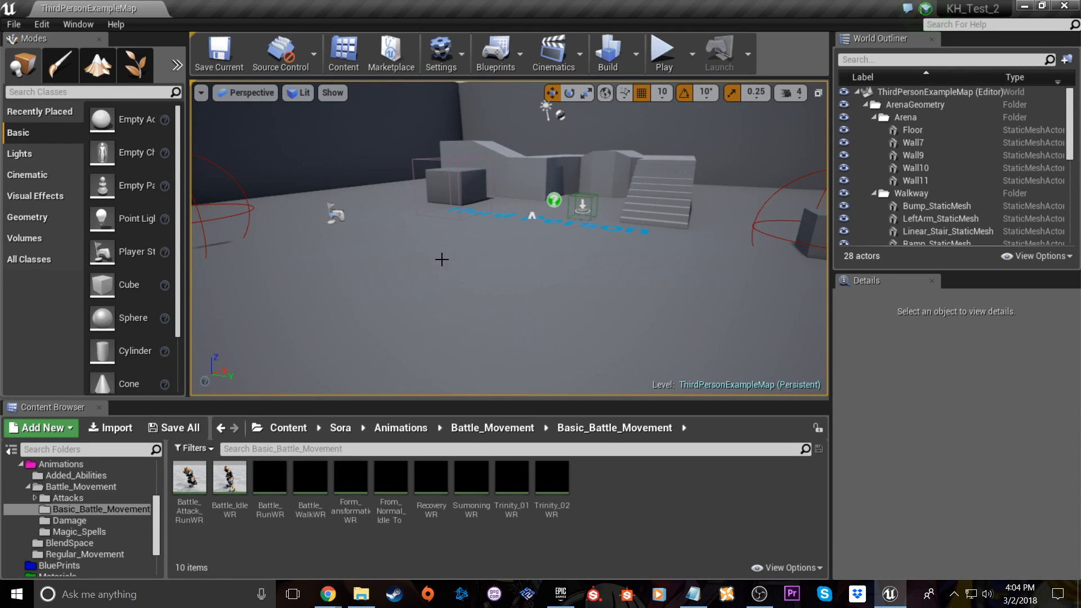
# Start a full-screen play session of the third-person example level, accepting to play despite the blueprint compiler error
pyautogui.moveTo(447, 257); pyautogui.dragTo(519, 238, button='right')
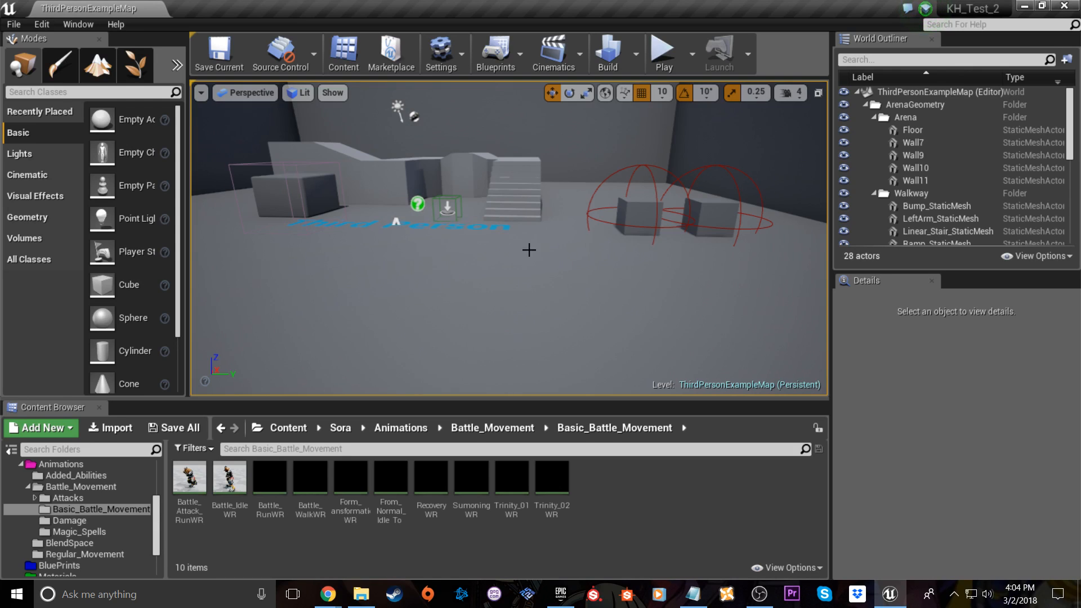
pyautogui.moveTo(540, 234); pyautogui.dragTo(545, 237, button='right')
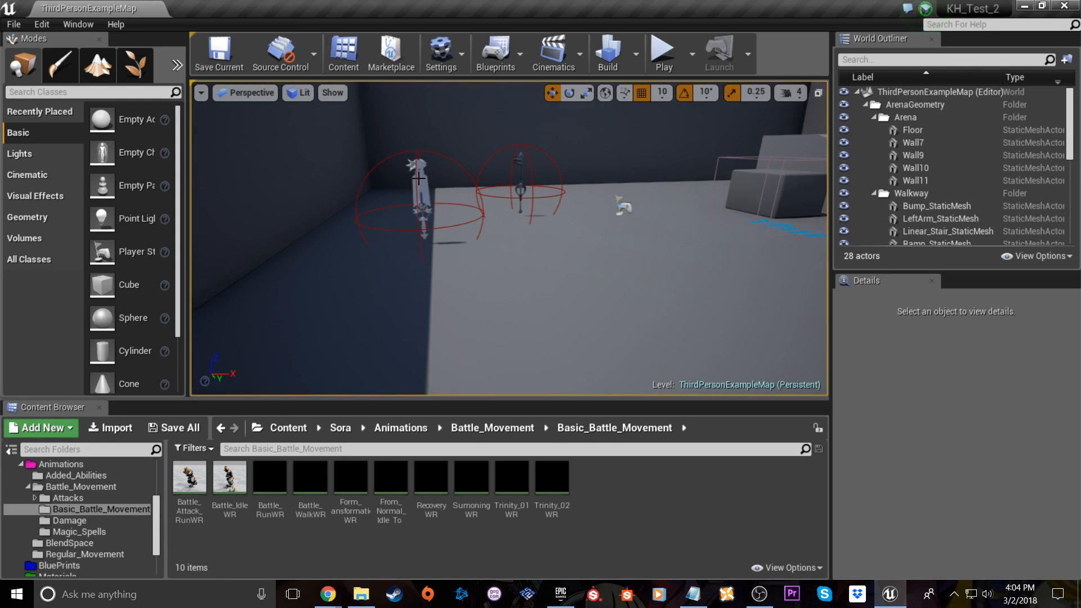
pyautogui.moveTo(524, 181); pyautogui.dragTo(485, 177, button='right')
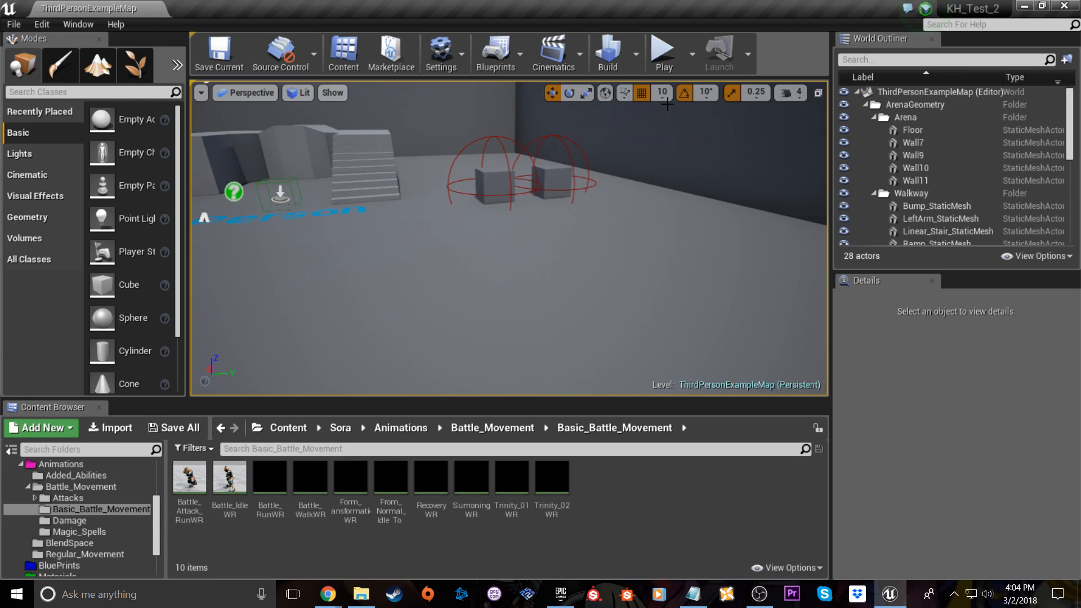
pyautogui.click(663, 53)
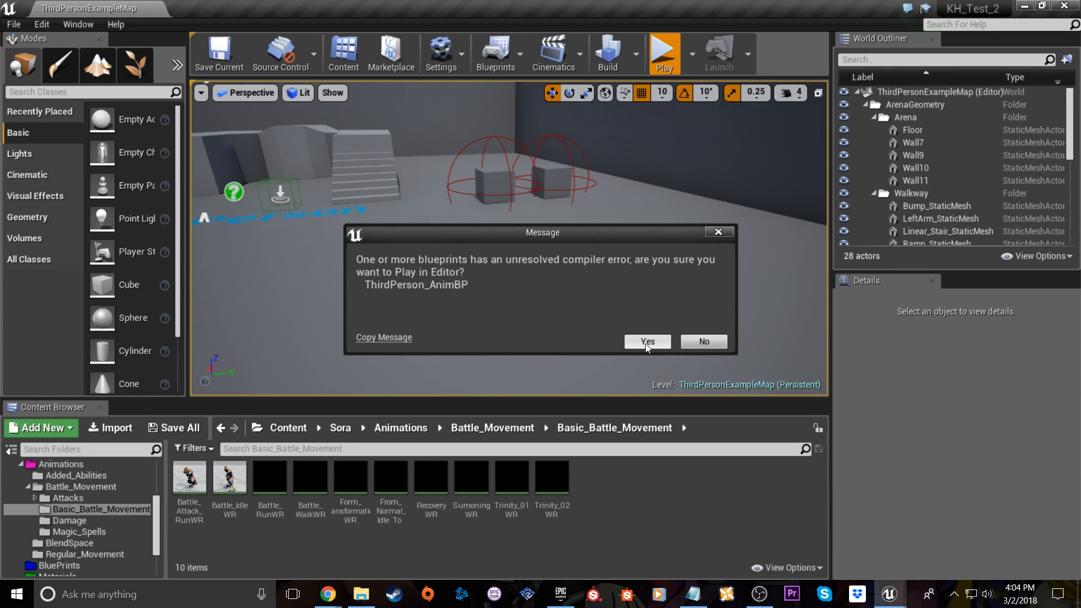
pyautogui.click(647, 344)
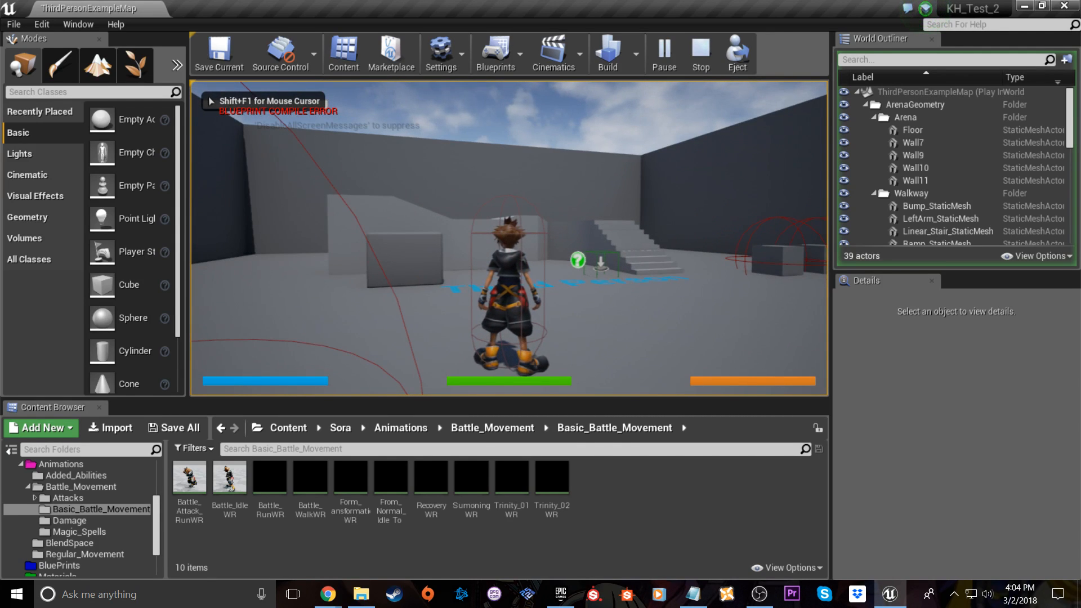
pyautogui.press('F11')
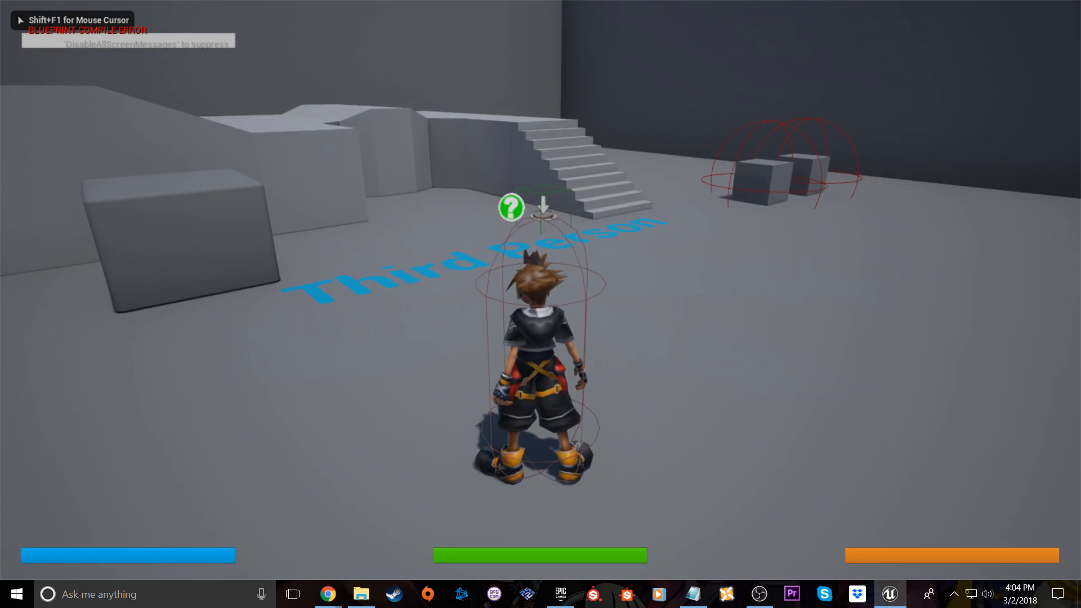
# Run the character past the keyblades to the two grey cubes, and open and close the Equipment screen
pyautogui.press('w')
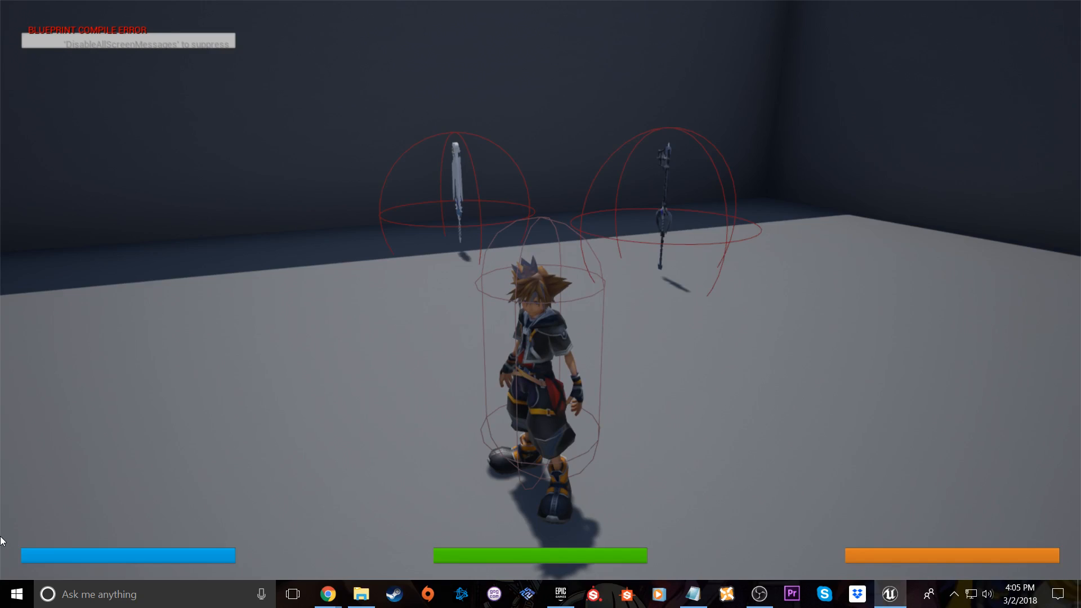
pyautogui.press('s')
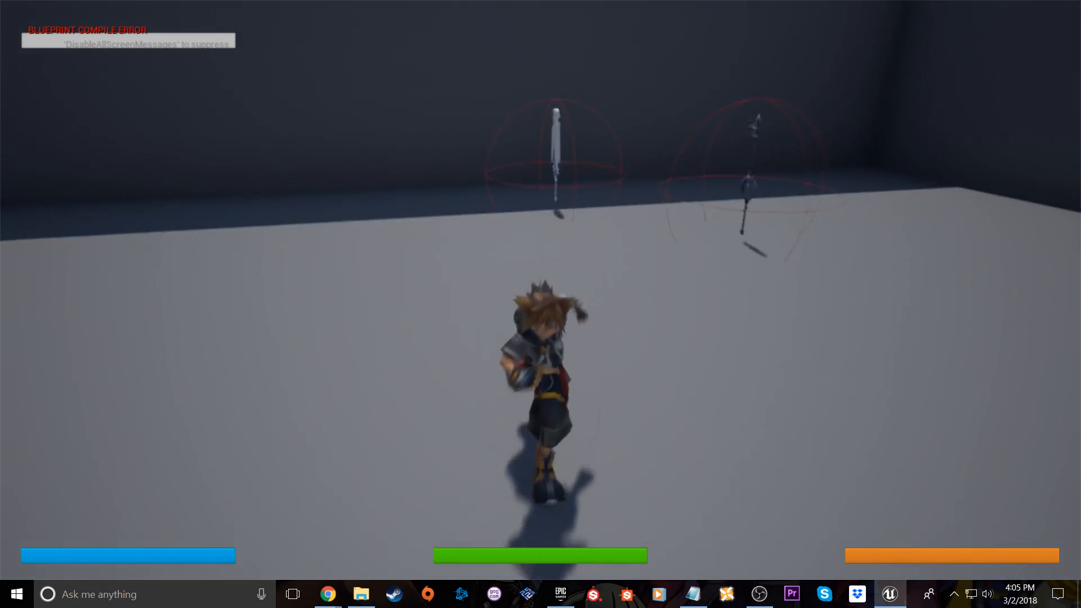
pyautogui.press('w')
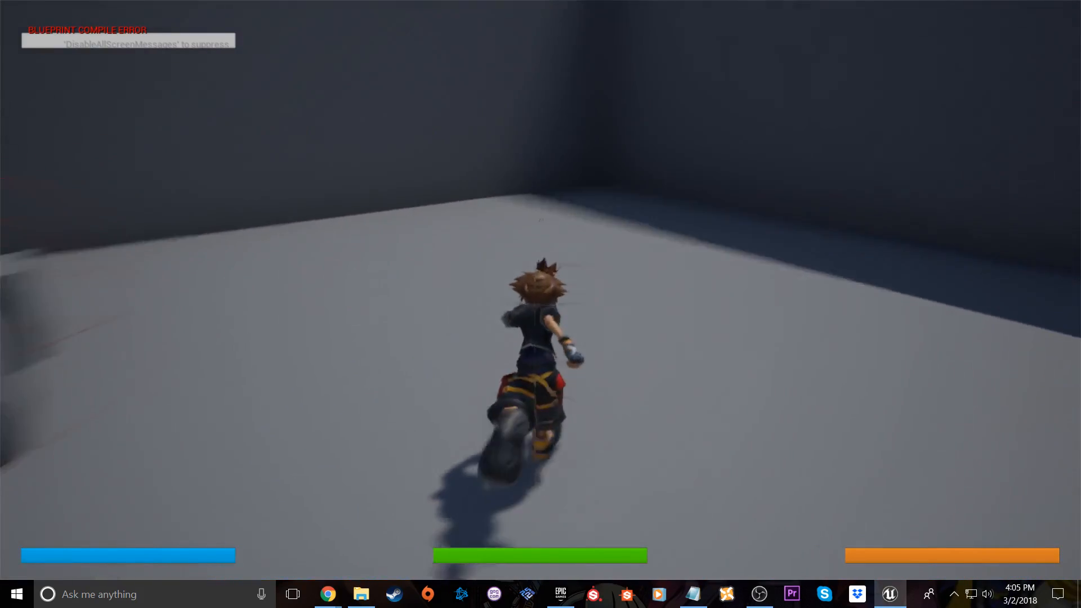
pyautogui.press('d')
pyautogui.press('w')
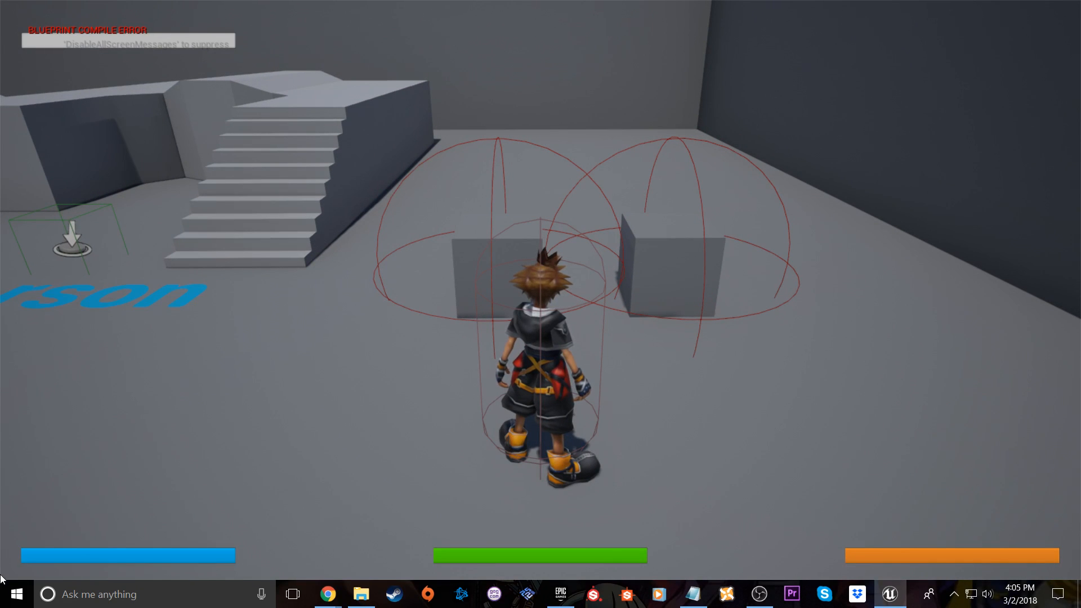
pyautogui.press('c')
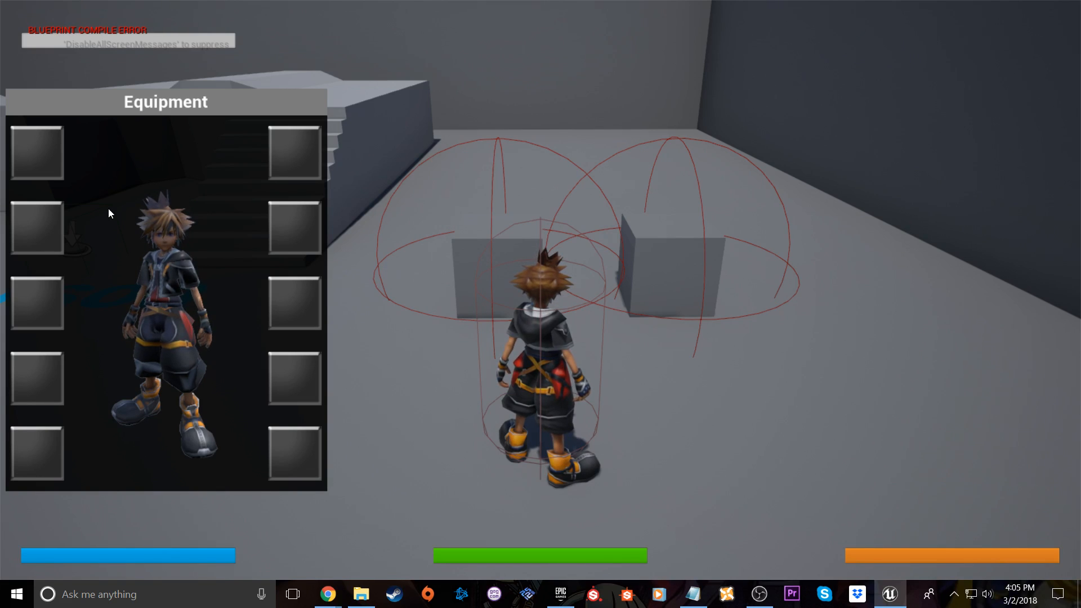
pyautogui.press('e')
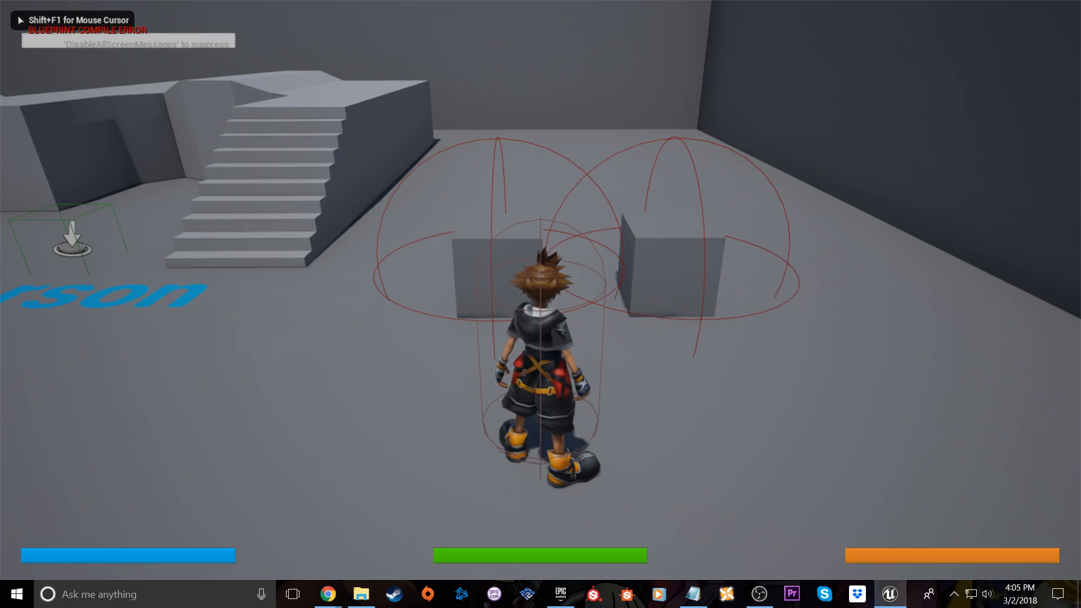
# Run the character between the two floating keyblades to test how each one is highlighted
pyautogui.press('w')
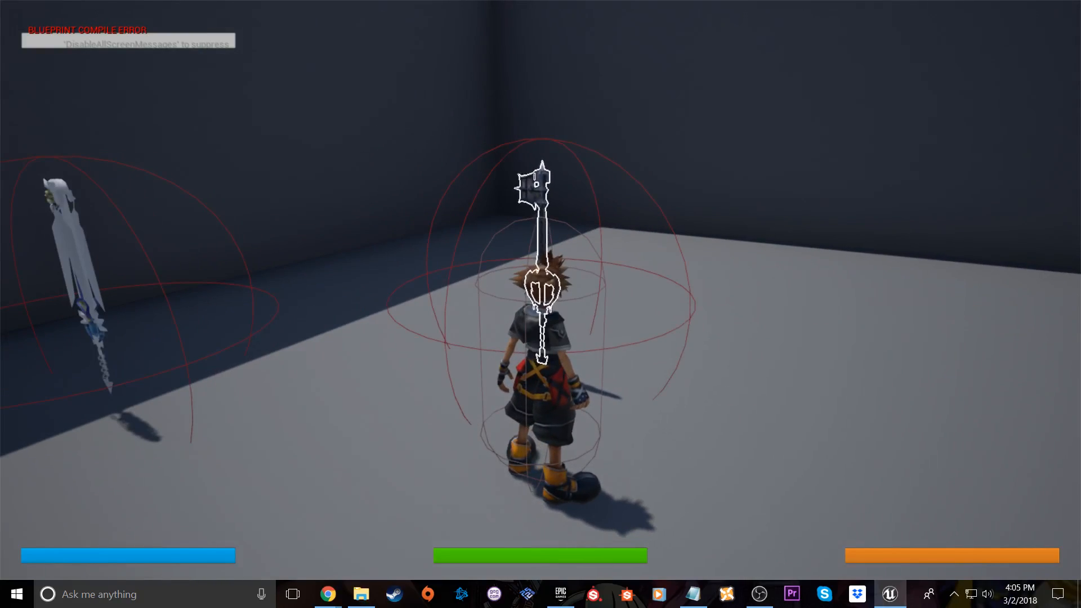
pyautogui.press('a')
pyautogui.press('w')
pyautogui.press('d')
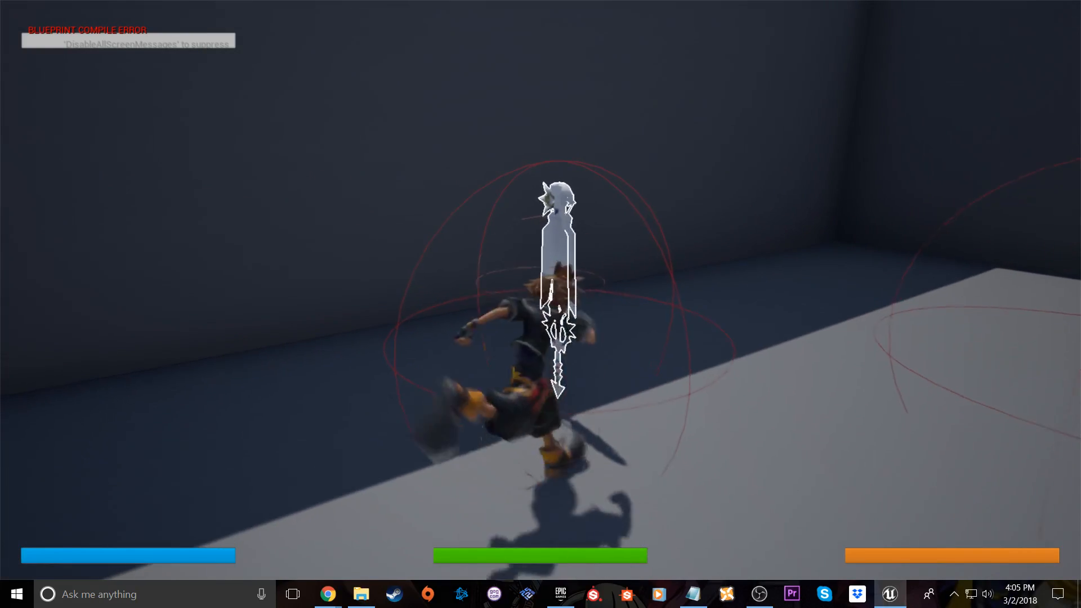
pyautogui.press('w')
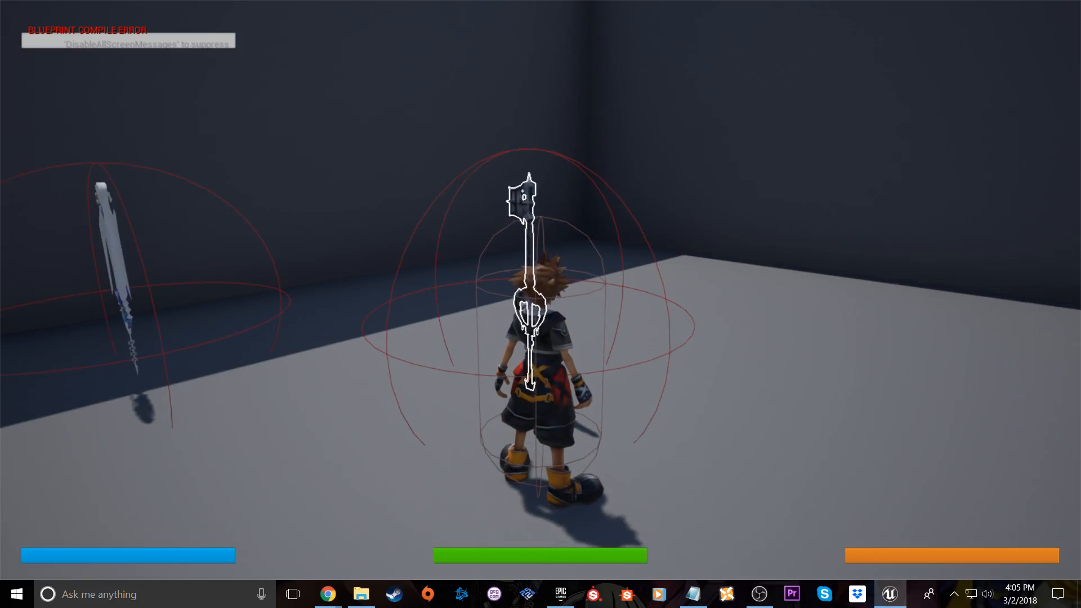
# Open the skill tree and unlock the Light Weight and Increase Jump skills
pyautogui.press('k')
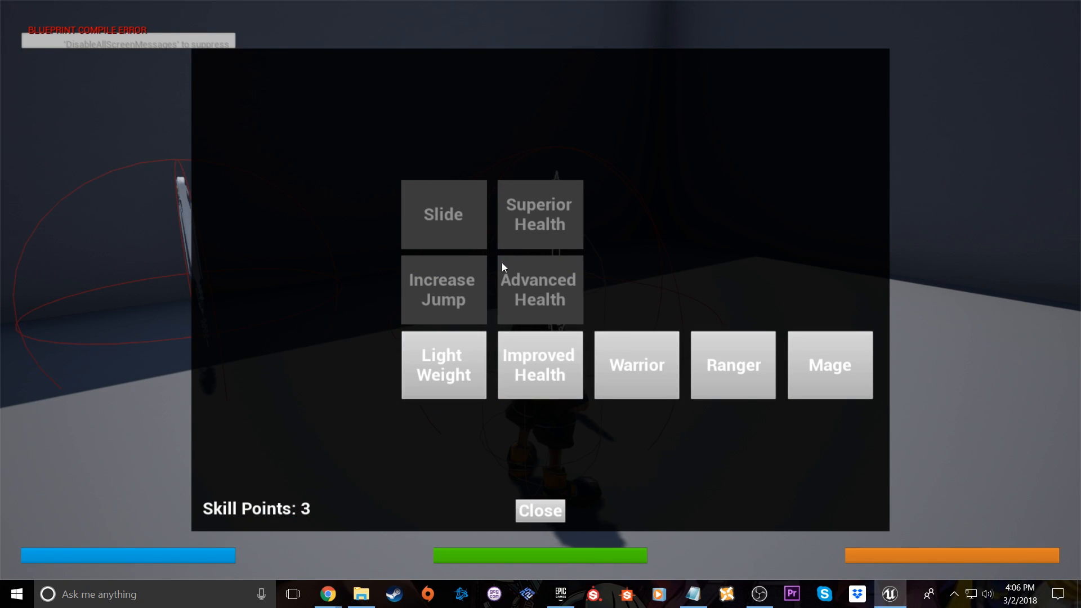
pyautogui.click(471, 351)
pyautogui.click(466, 292)
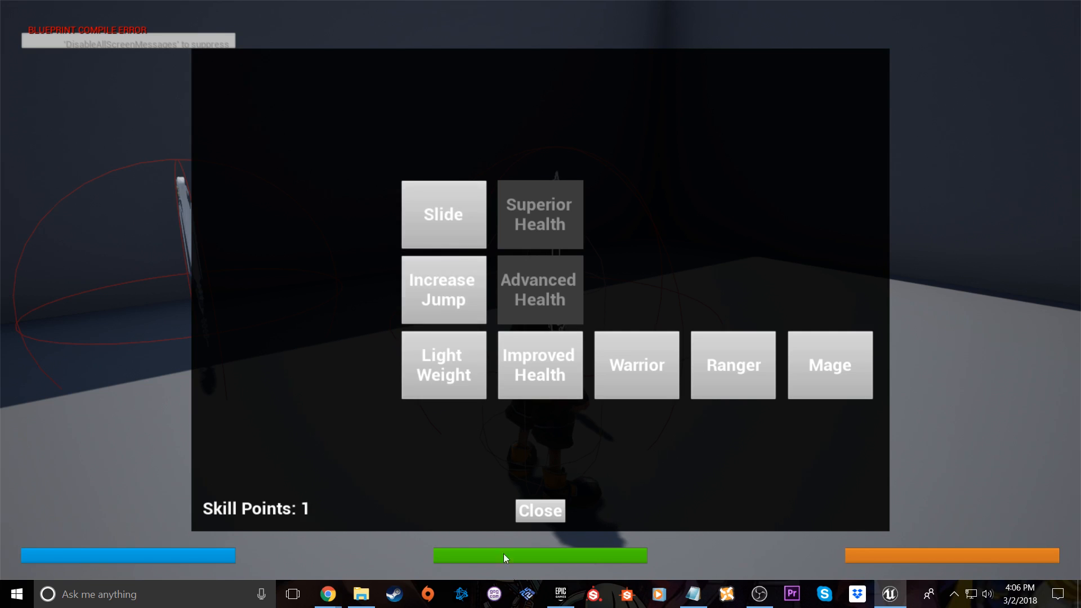
# Close the skill tree, test the character's jump, and end the full-screen play session
pyautogui.click(540, 511)
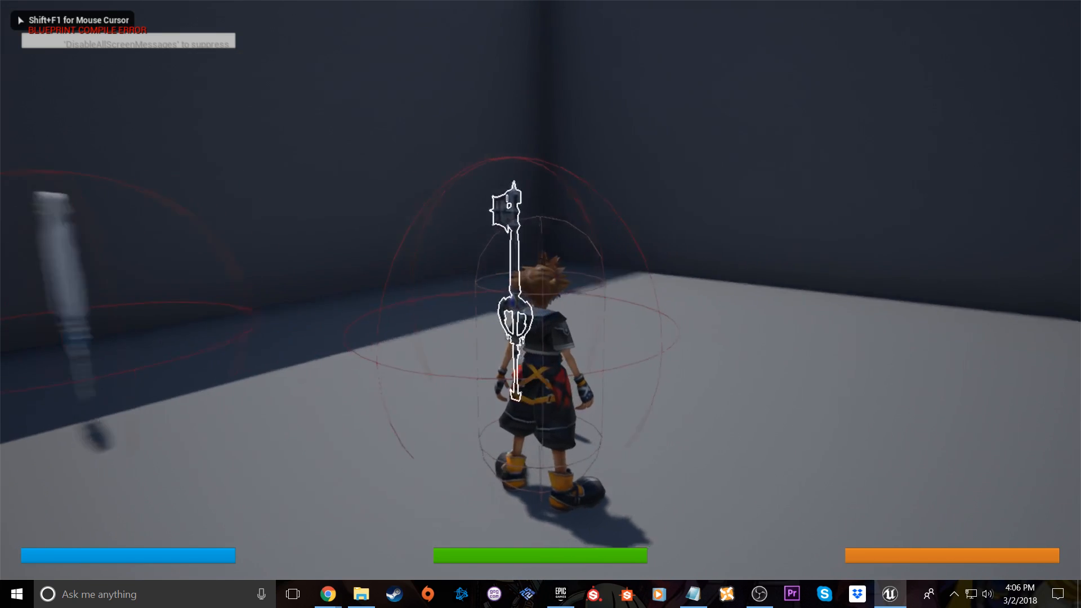
pyautogui.press('space')
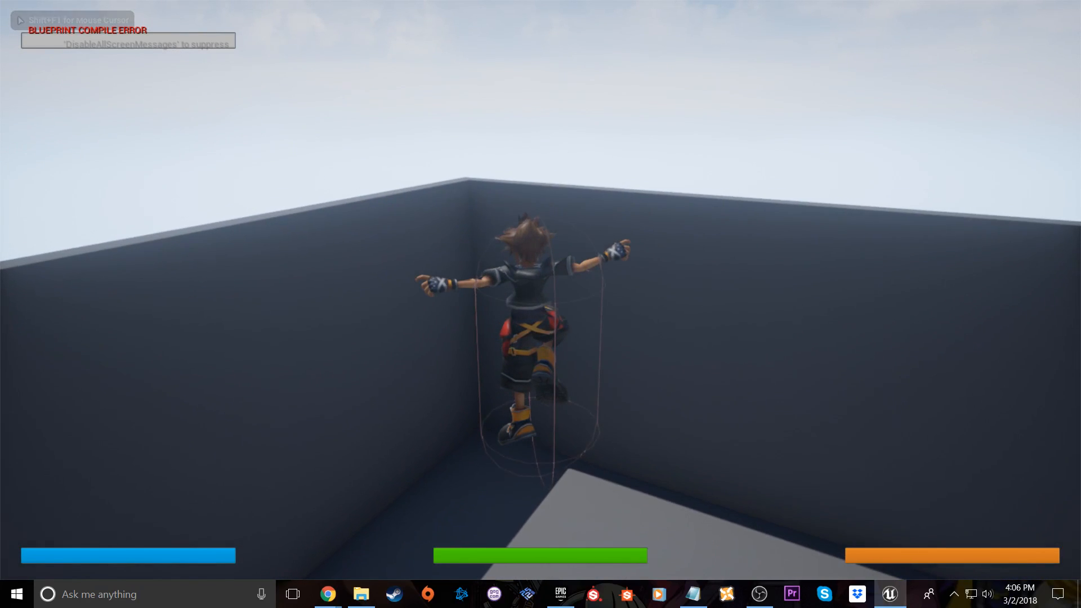
pyautogui.press('Escape')
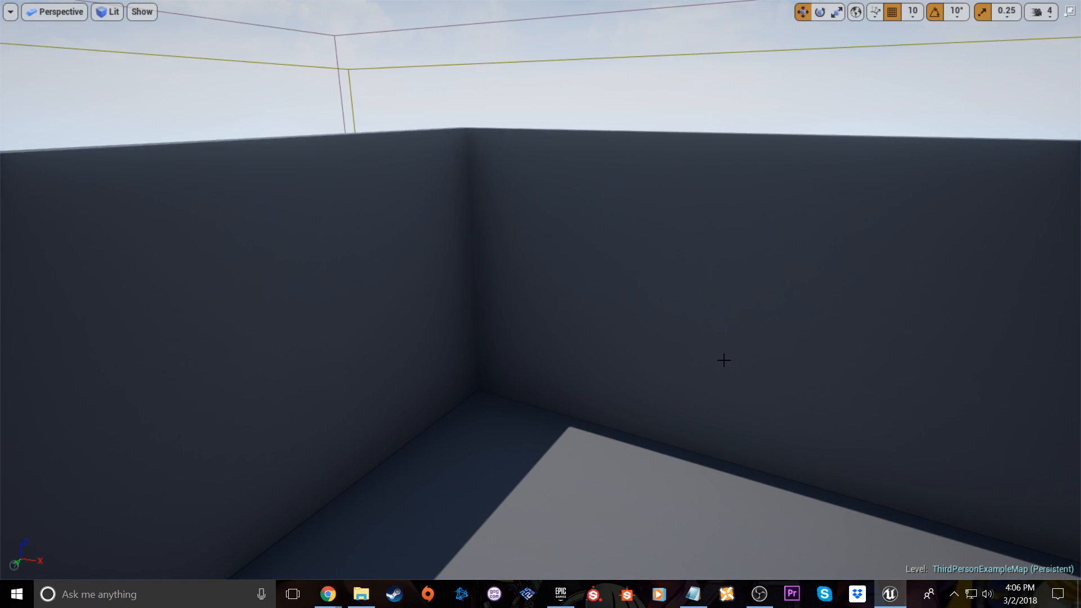
pyautogui.press('F11')
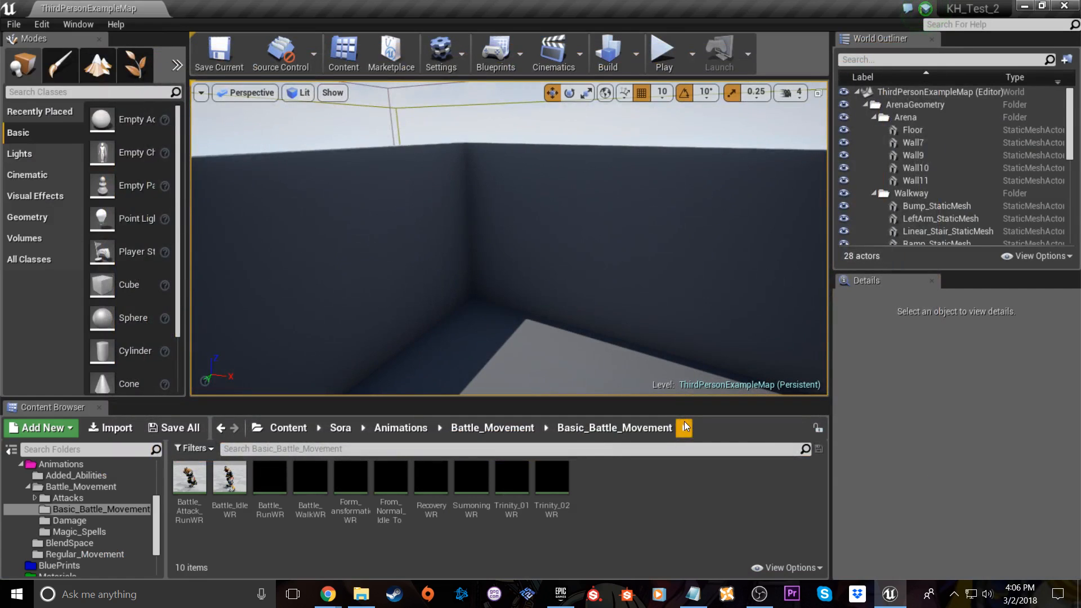
# Start a new play session of the third-person example level and expand it to full screen
pyautogui.click(659, 60)
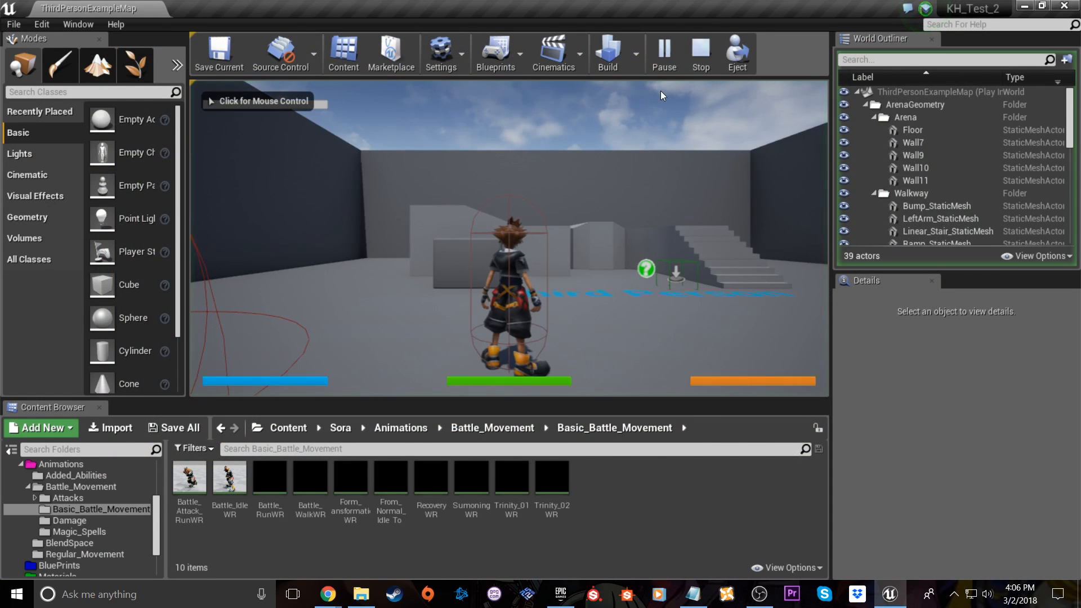
pyautogui.click(649, 117)
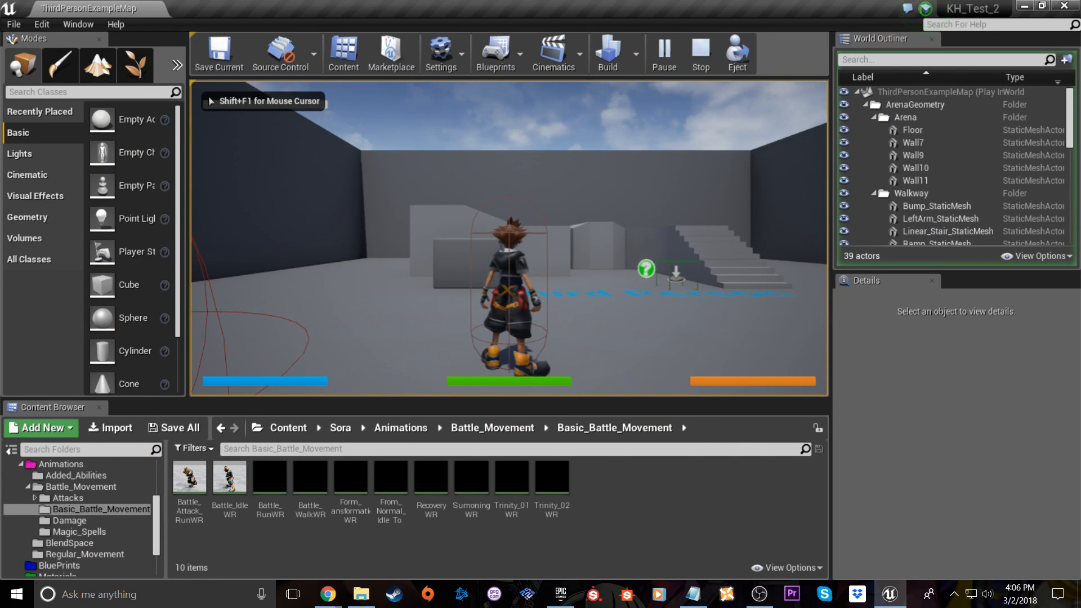
pyautogui.press('F11')
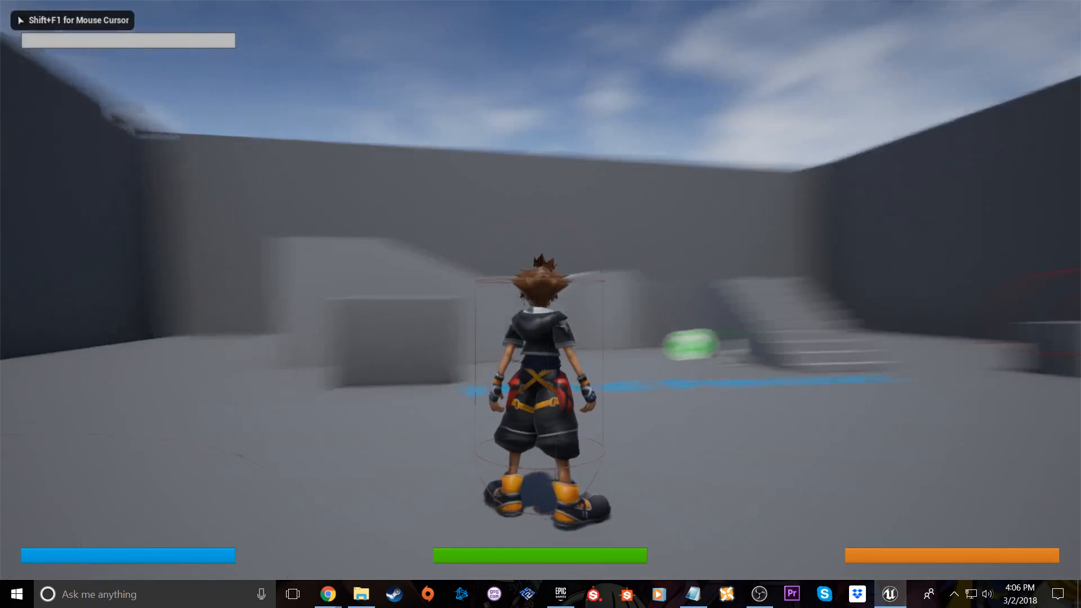
# Run the character to both floating keyblades and pick up each one
pyautogui.press('w')
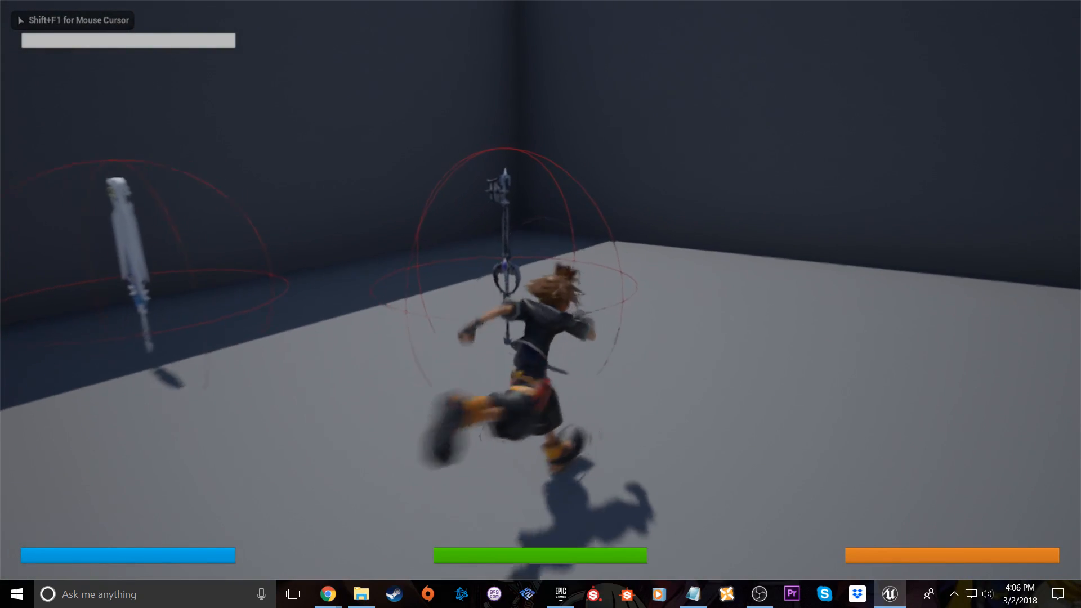
pyautogui.press('e')
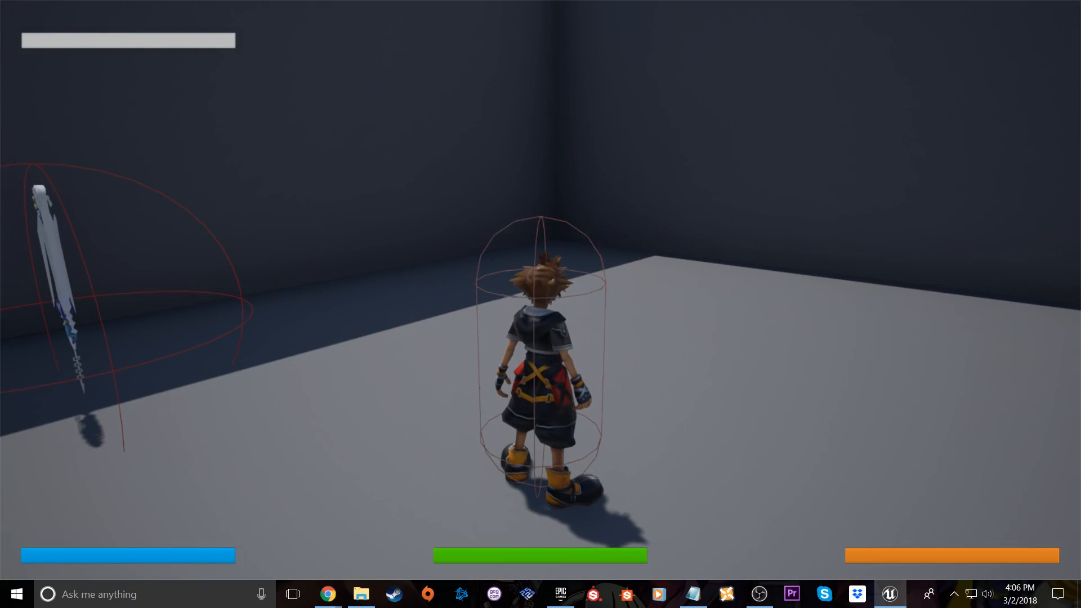
pyautogui.press('w')
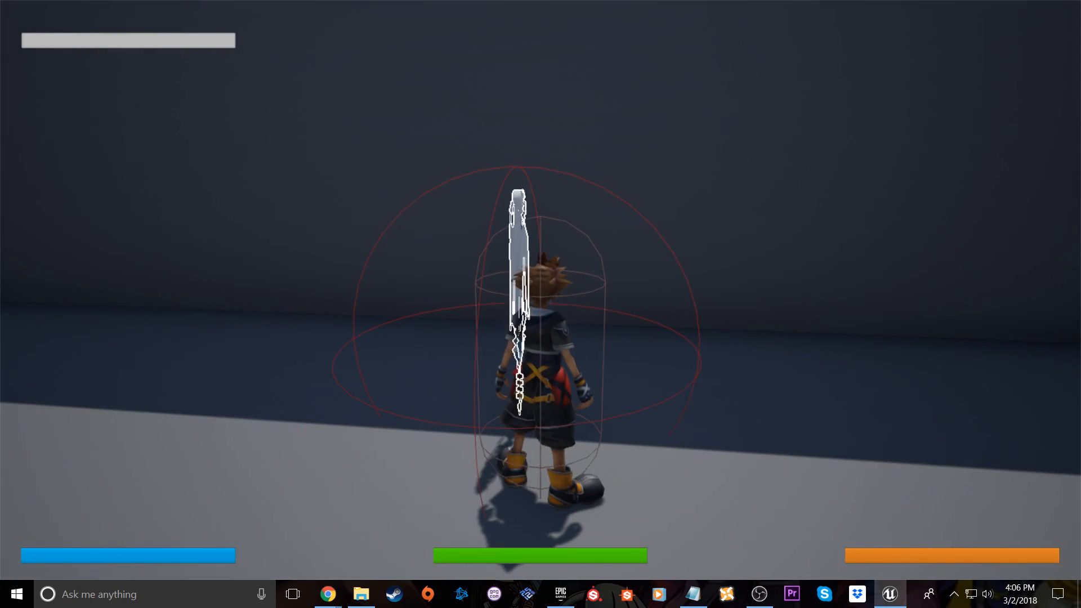
pyautogui.press('e')
pyautogui.press('w')
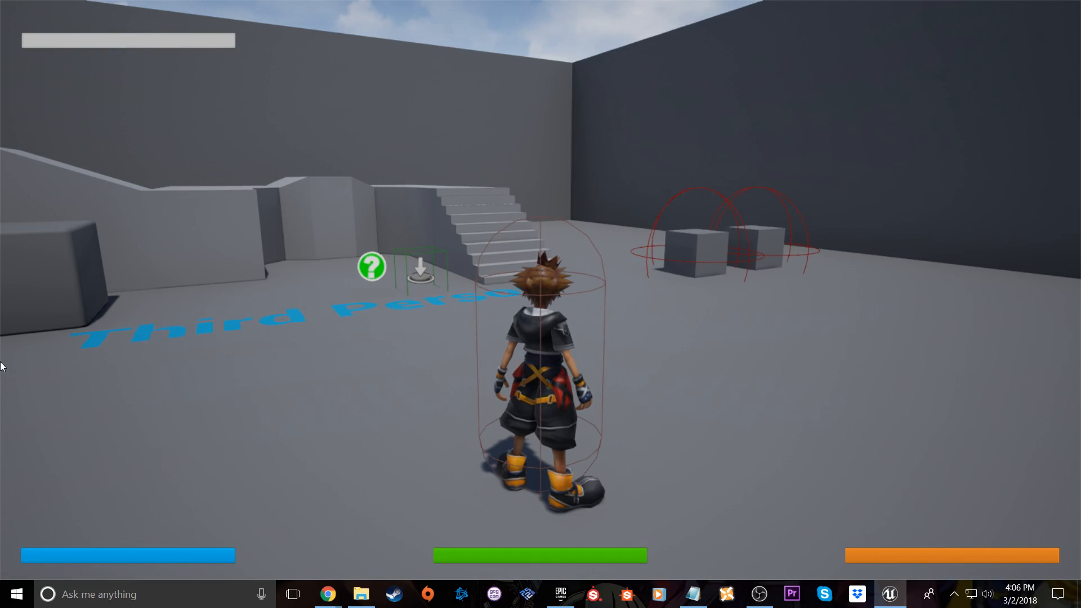
# Open the Inventory and Equipment screens and equip the Oblivion keyblade
pyautogui.press('i')
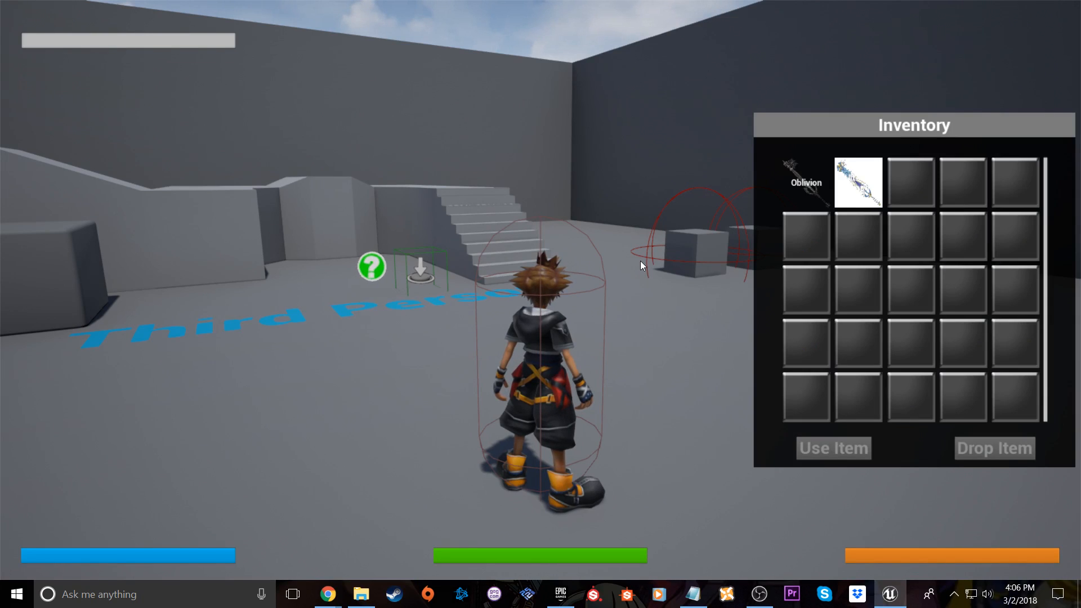
pyautogui.press('e')
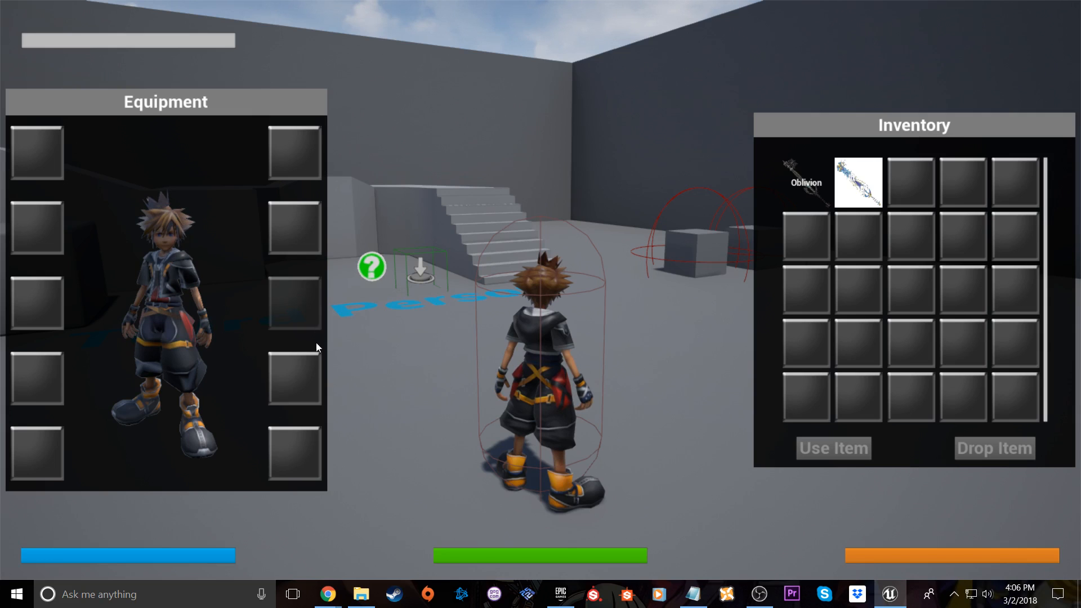
pyautogui.click(814, 185)
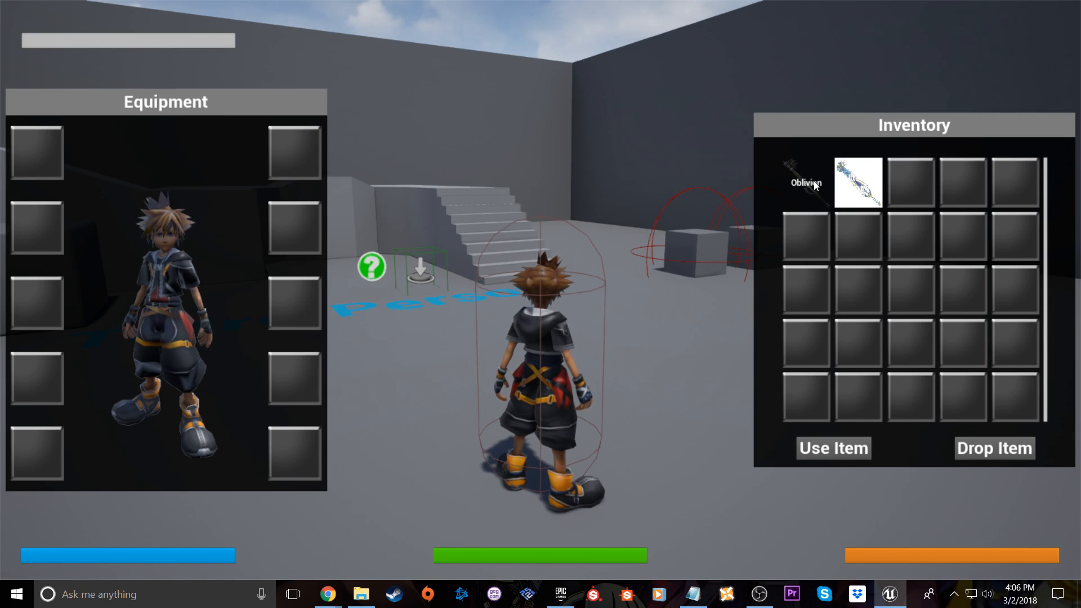
pyautogui.click(858, 441)
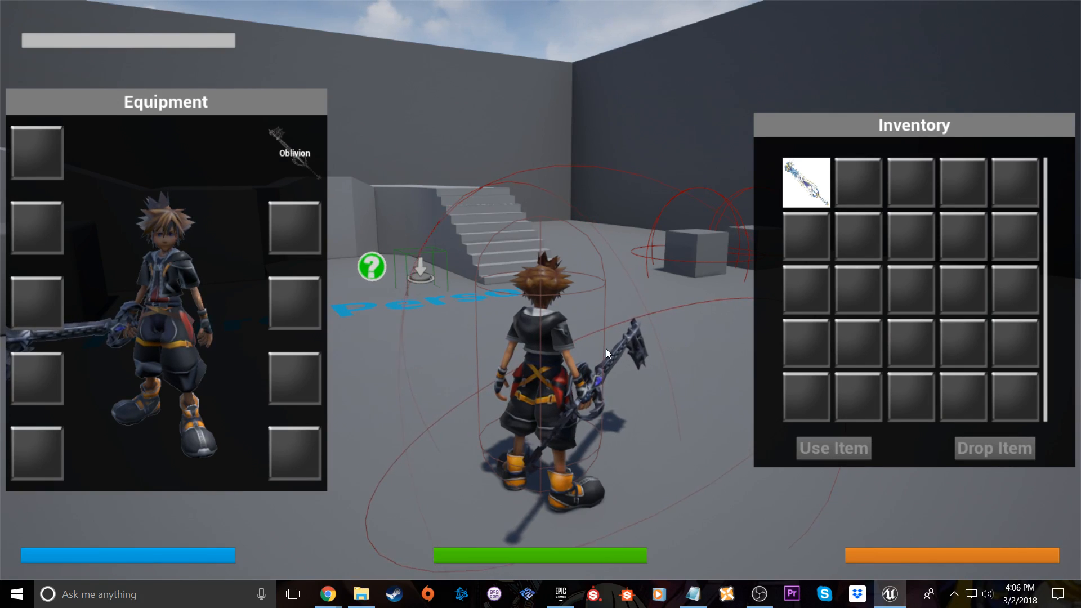
# Swap the equipped Oblivion for the white keyblade, and swap back to Oblivion
pyautogui.click(801, 190)
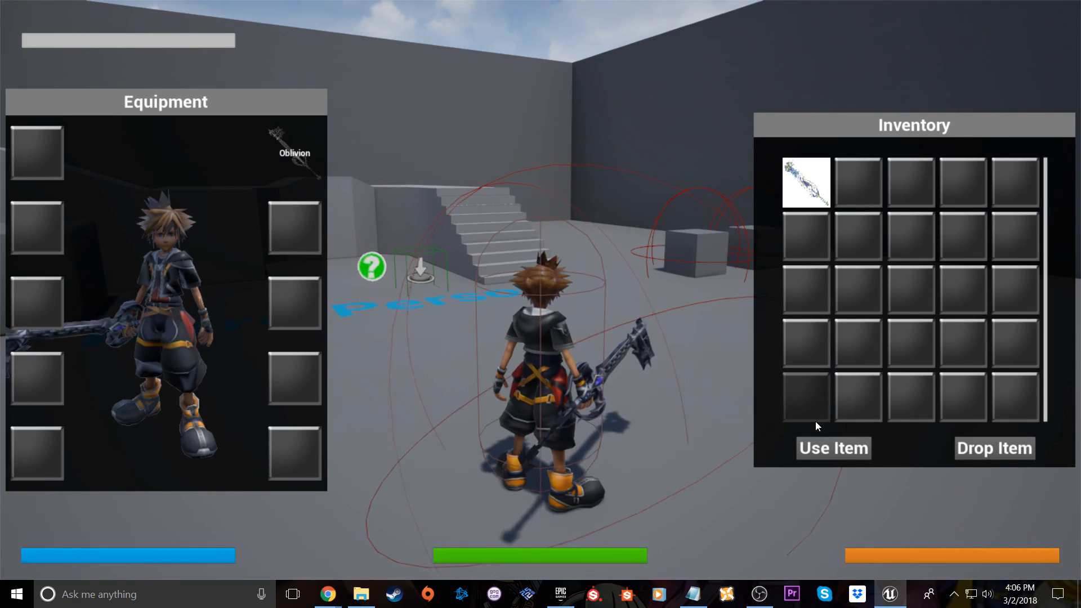
pyautogui.click(813, 445)
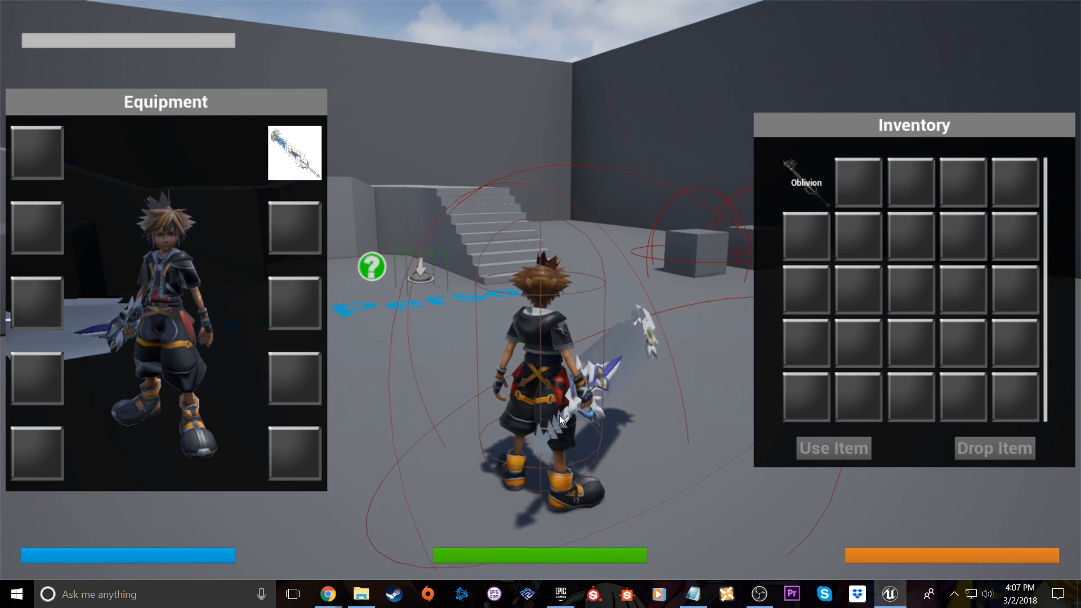
pyautogui.click(799, 191)
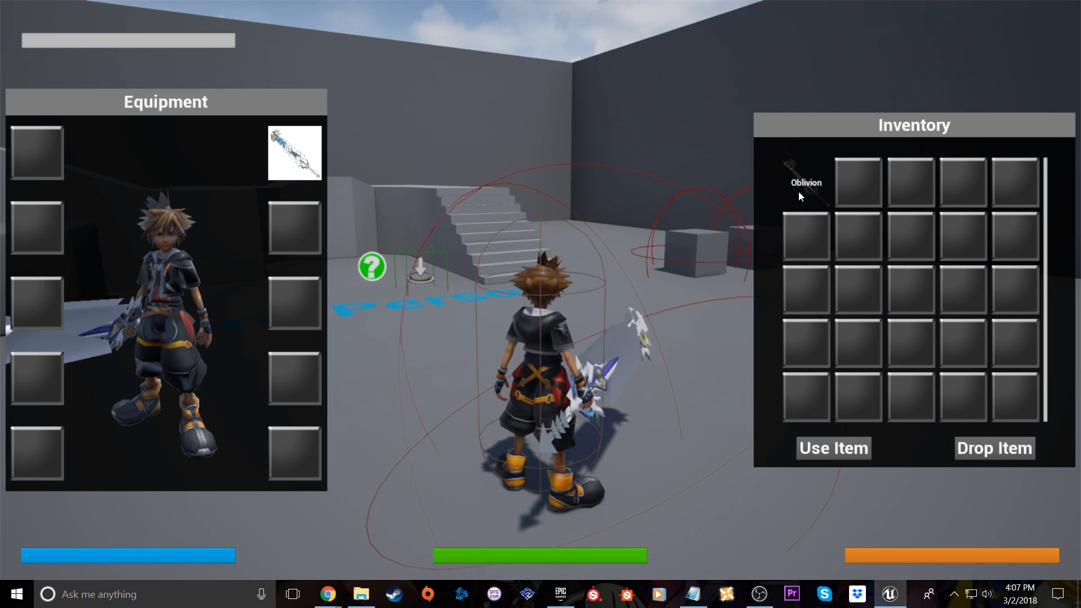
pyautogui.click(811, 450)
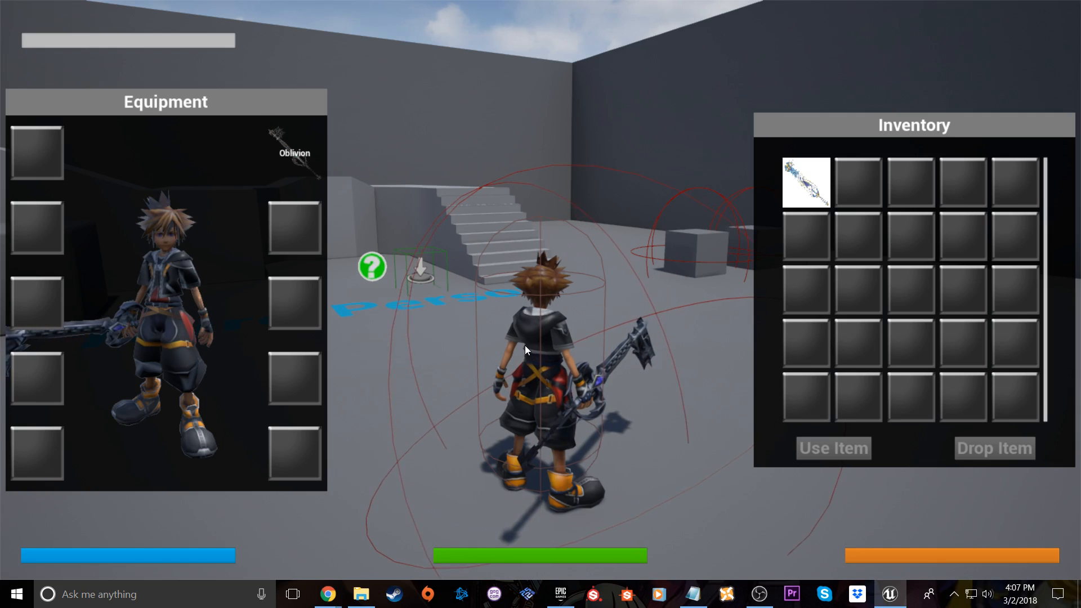
# Run the character around the arena with Oblivion equipped and the item screens closed, and end the full-screen play session
pyautogui.press('c')
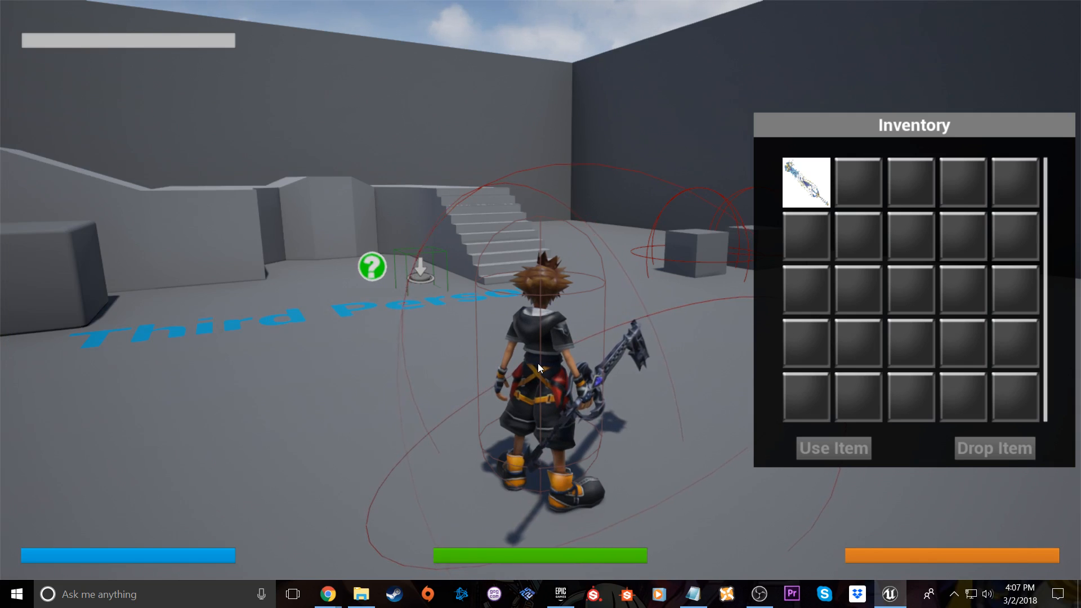
pyautogui.press('i')
pyautogui.press('w')
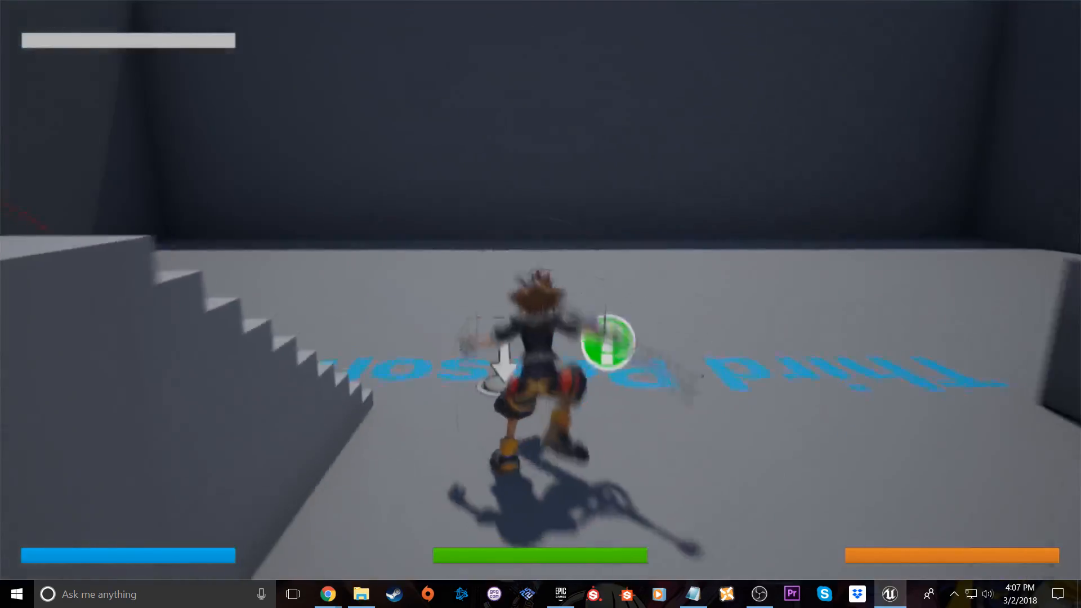
pyautogui.press('Tab')
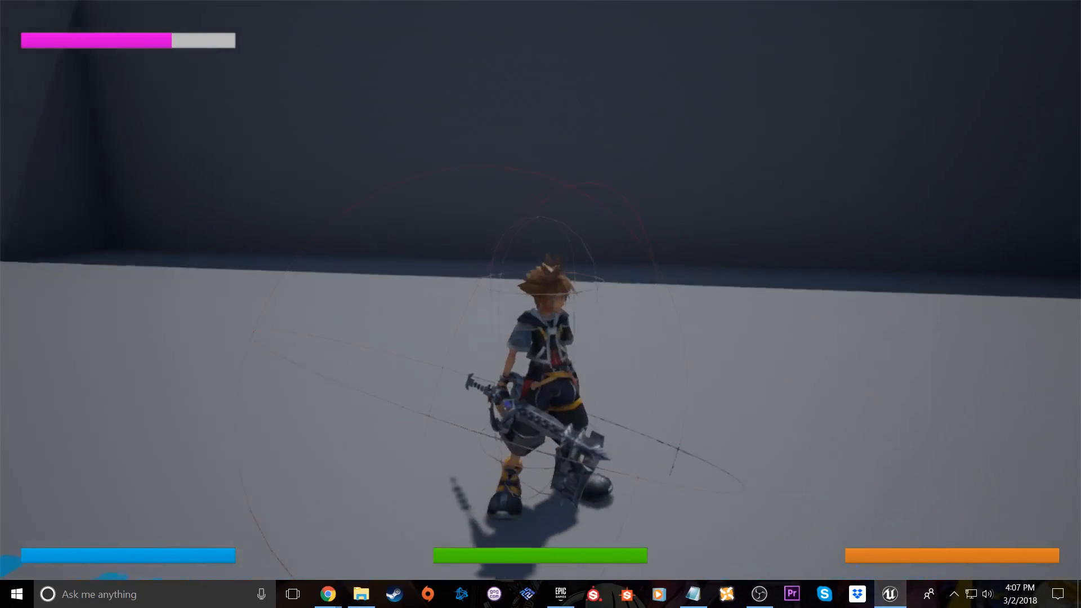
pyautogui.press('w')
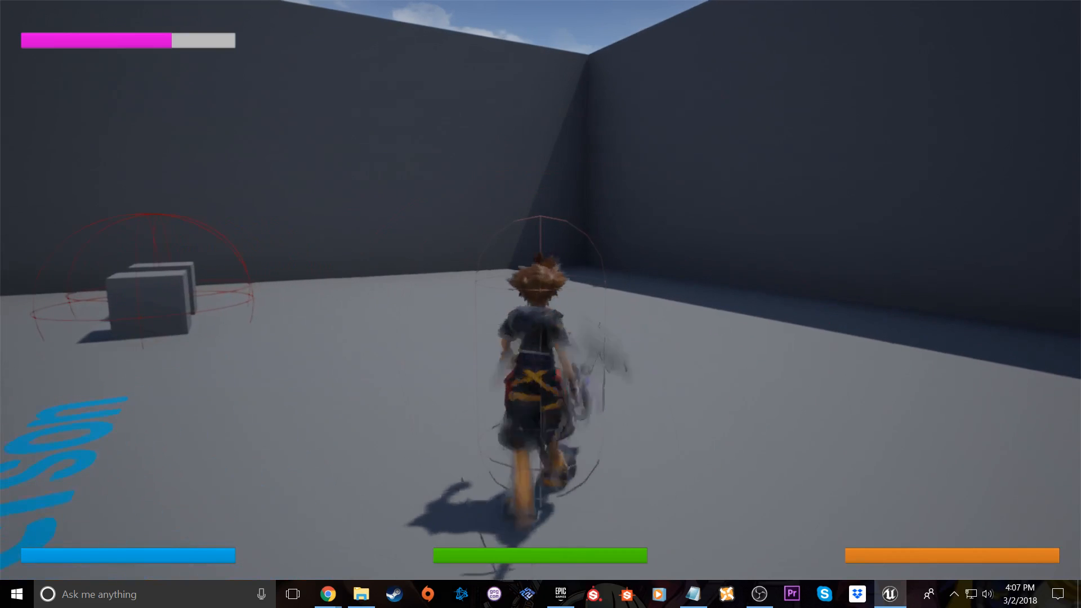
pyautogui.press('Escape')
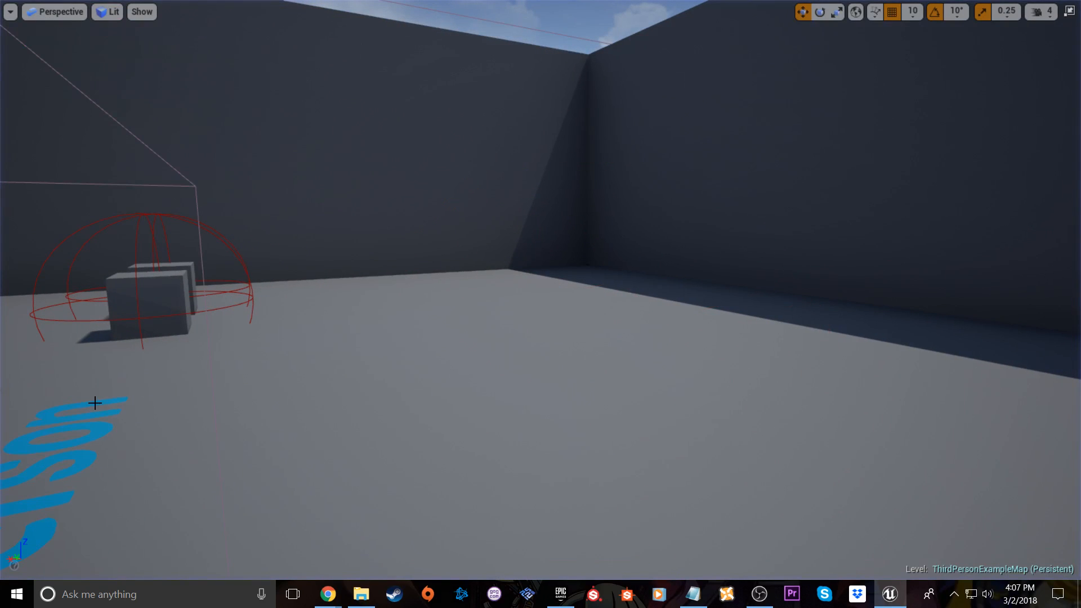
pyautogui.press('F11')
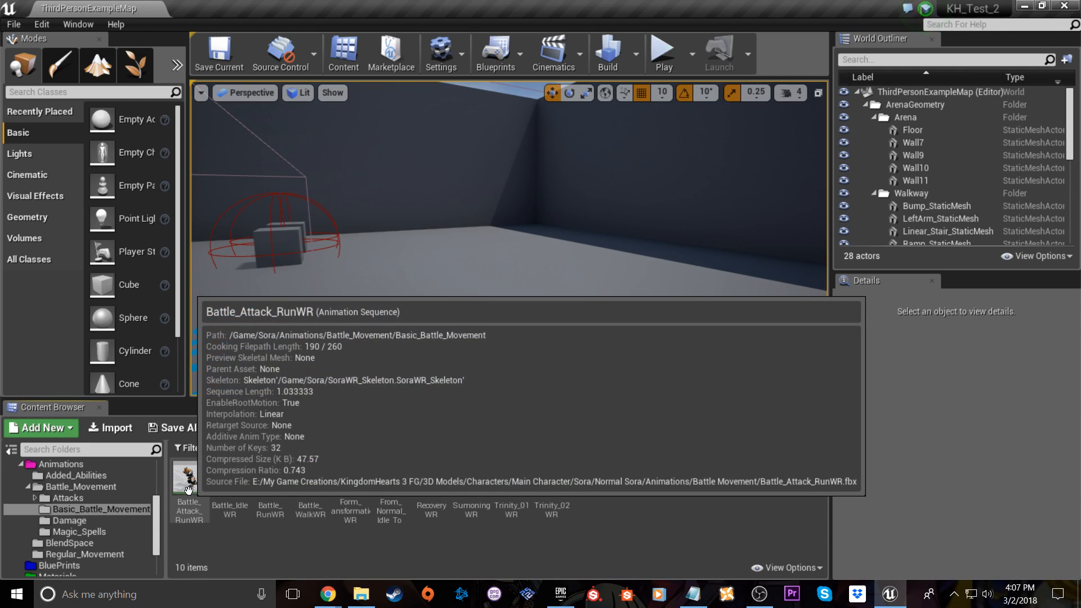
# Preview the Battle_Attack_RunWR animation in its editor, docked beside the level tab, and close it
pyautogui.click(188, 487)
pyautogui.doubleClick(189, 490)
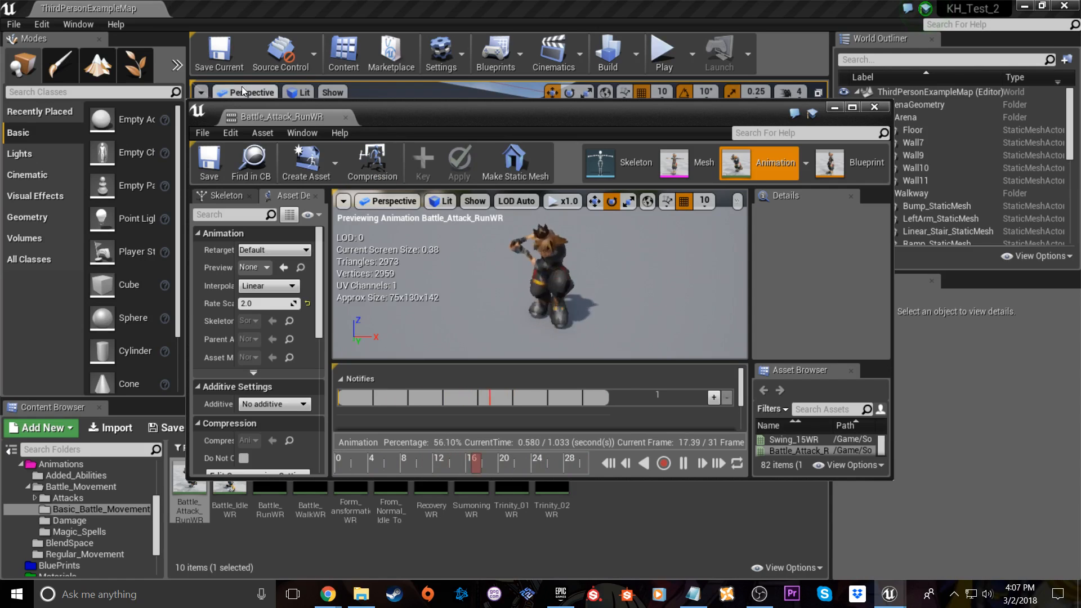
pyautogui.moveTo(276, 111); pyautogui.dragTo(231, 8)
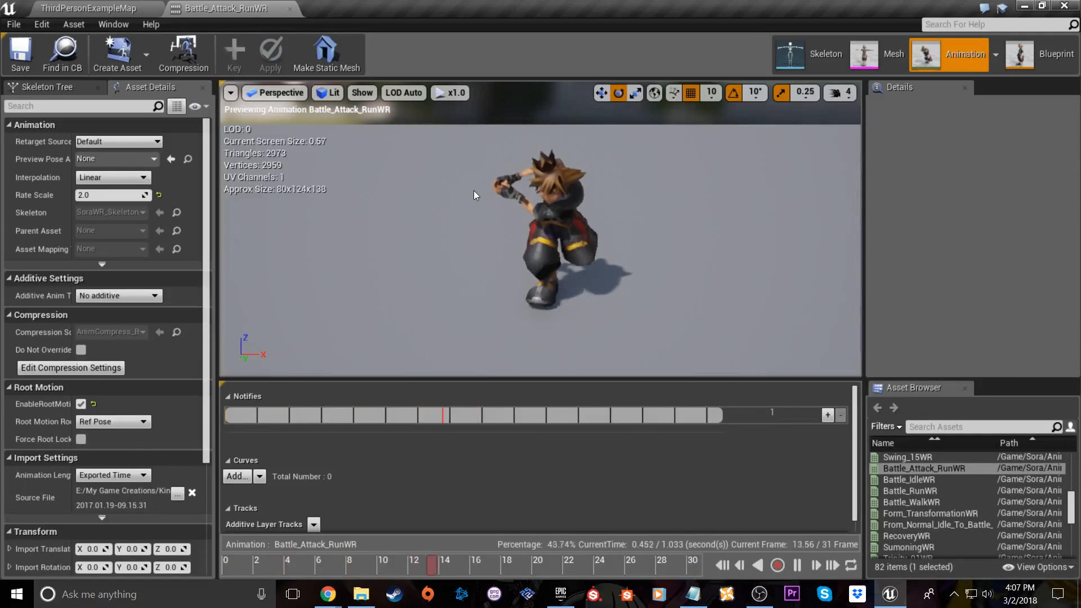
pyautogui.click(290, 10)
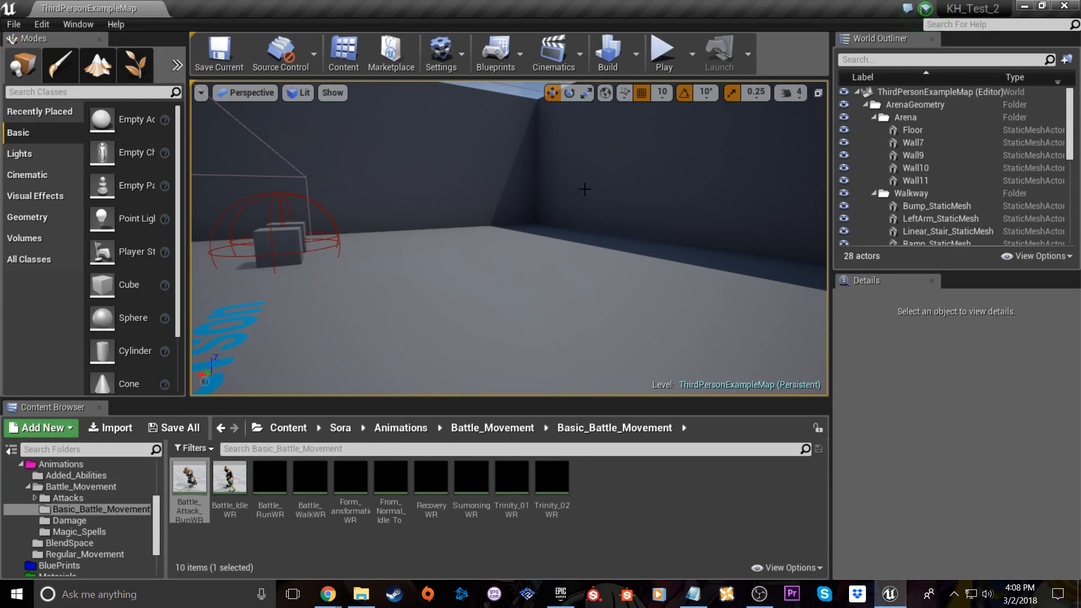
# Launch another full-screen play session of the level and give it mouse control
pyautogui.click(662, 56)
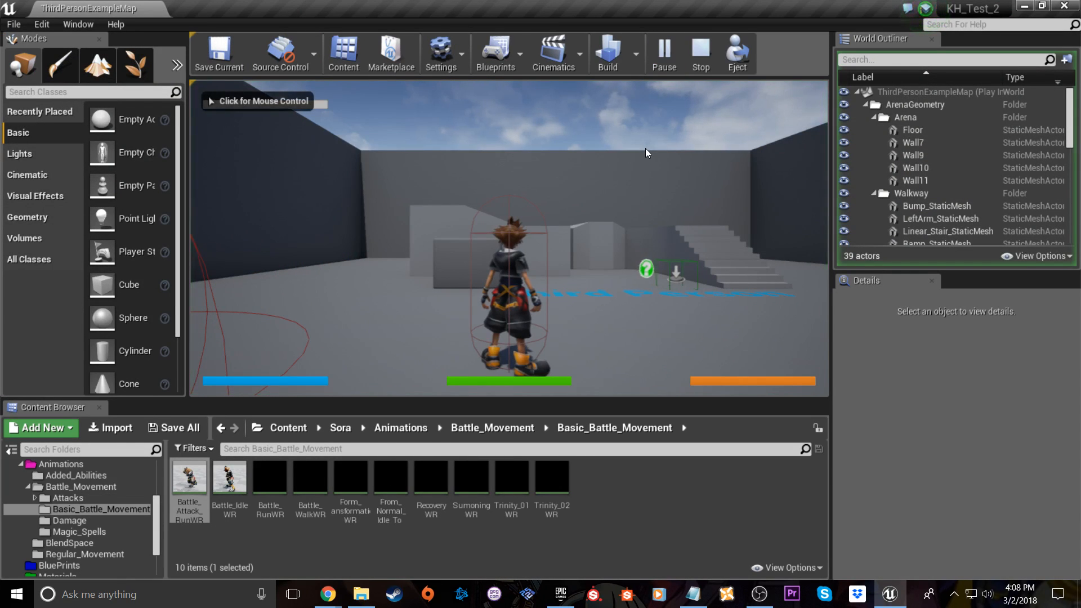
pyautogui.press('F11')
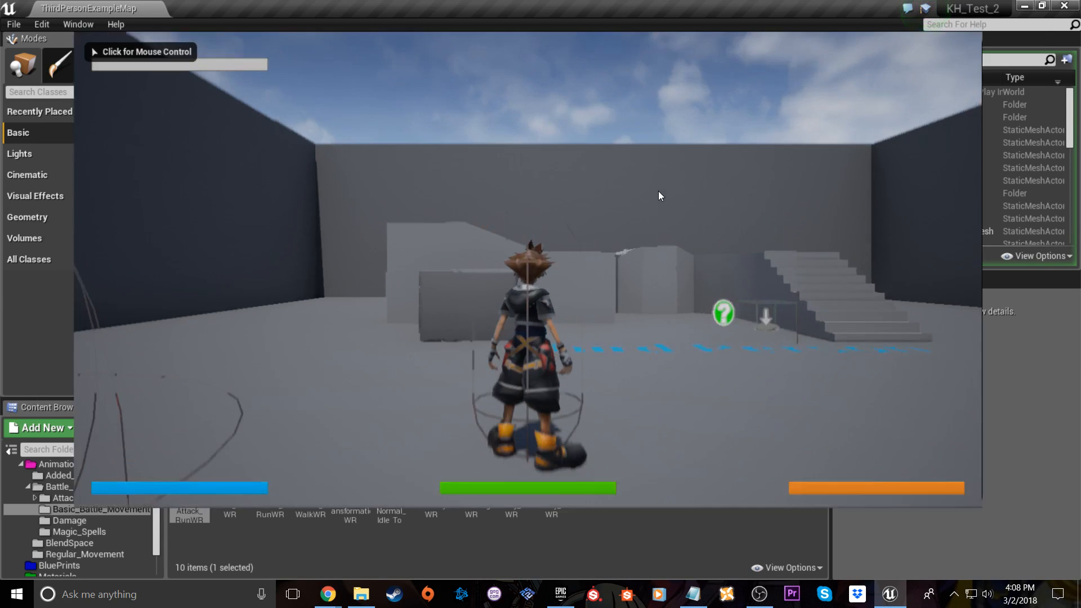
pyautogui.click(661, 196)
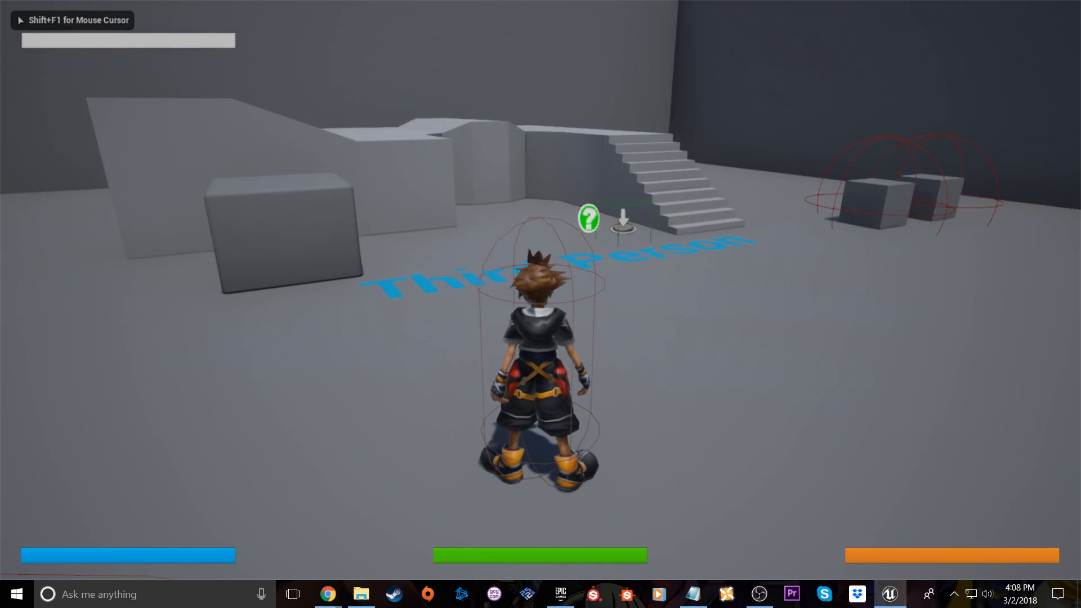
# Zoom the camera fully into first-person view and test walking and jumping around the arena
pyautogui.press('w')
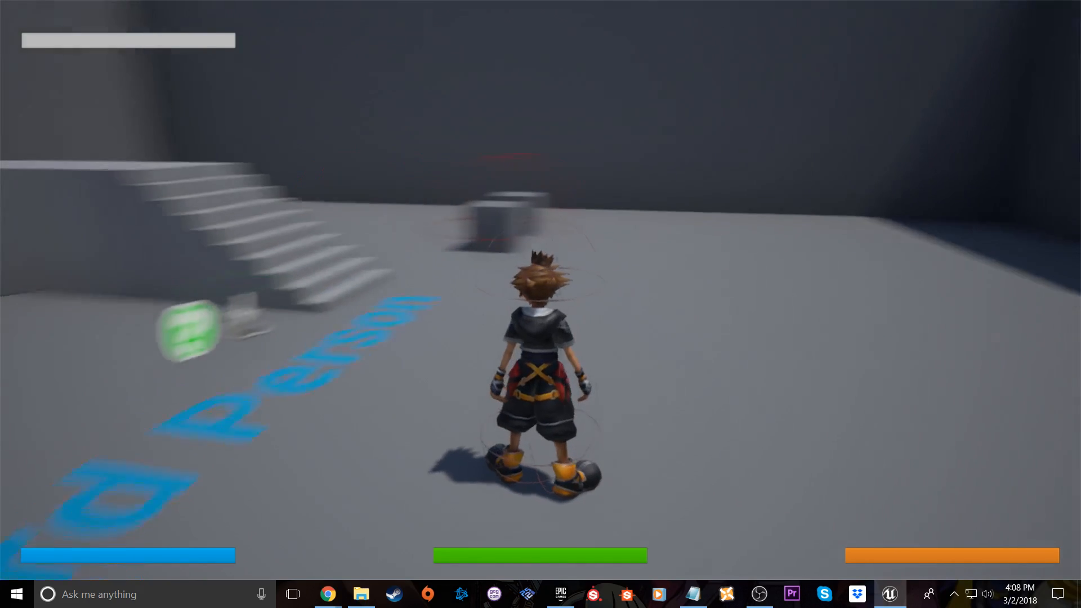
pyautogui.scroll(3, 541, 304)
pyautogui.scroll(5, 541, 304)
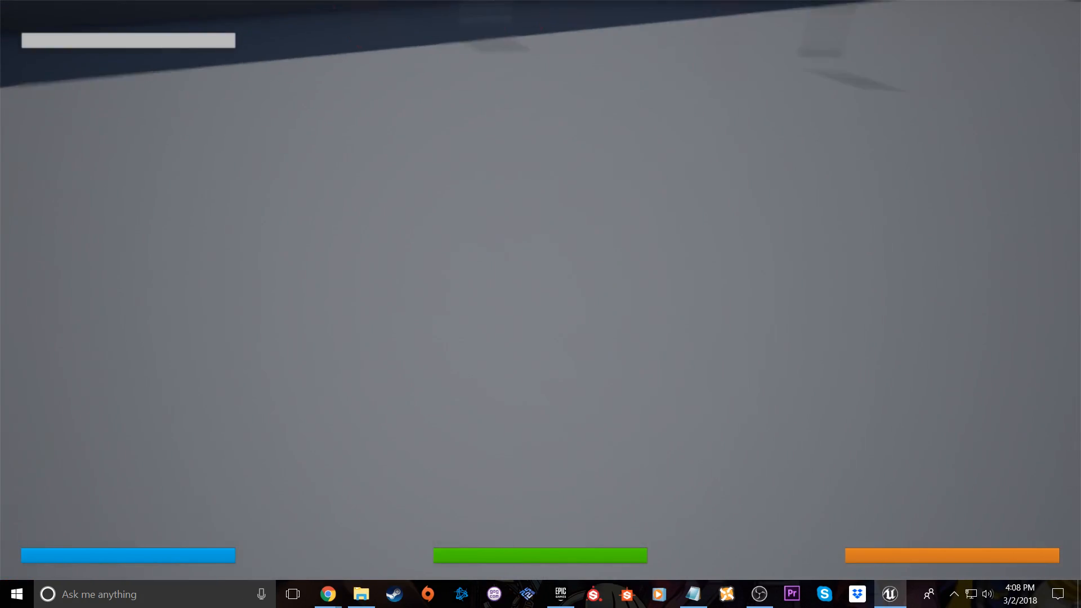
pyautogui.press('space')
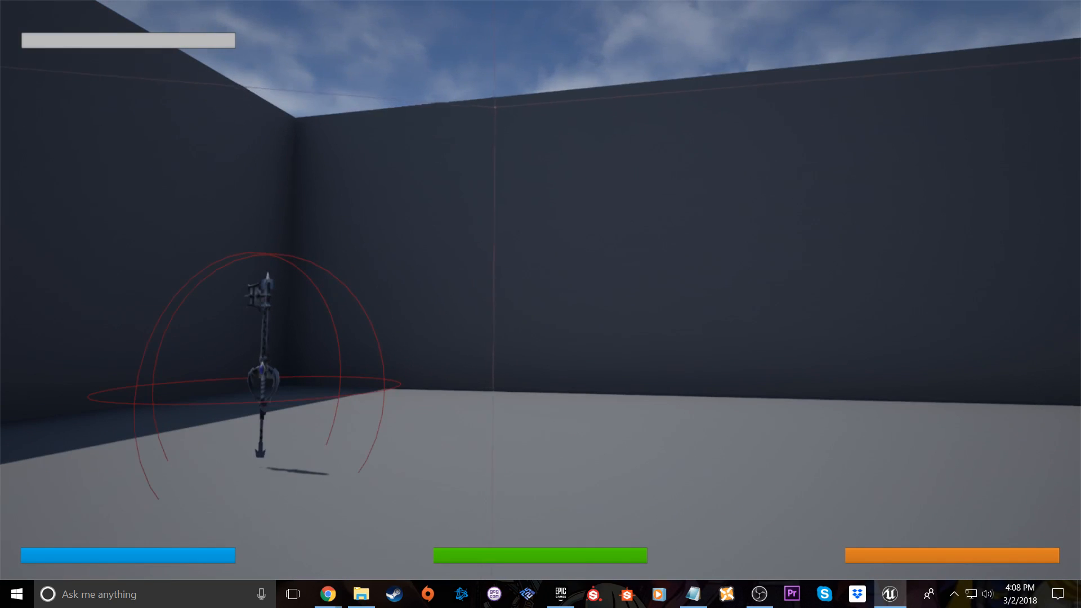
pyautogui.press('w')
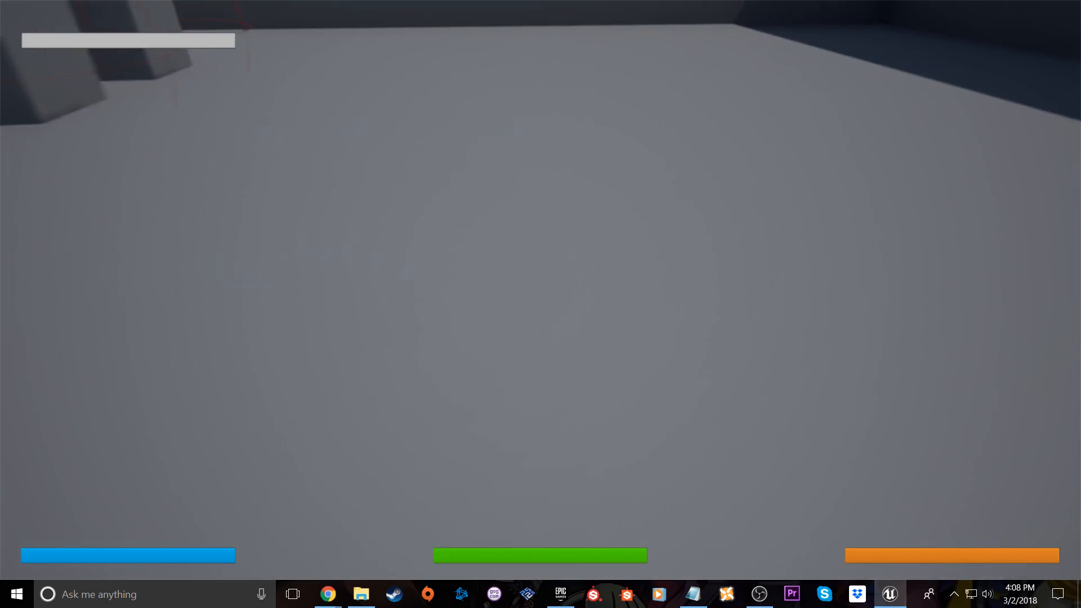
# Continue the first-person test by walking and jumping along the arena walls and around the blocks
pyautogui.press('w')
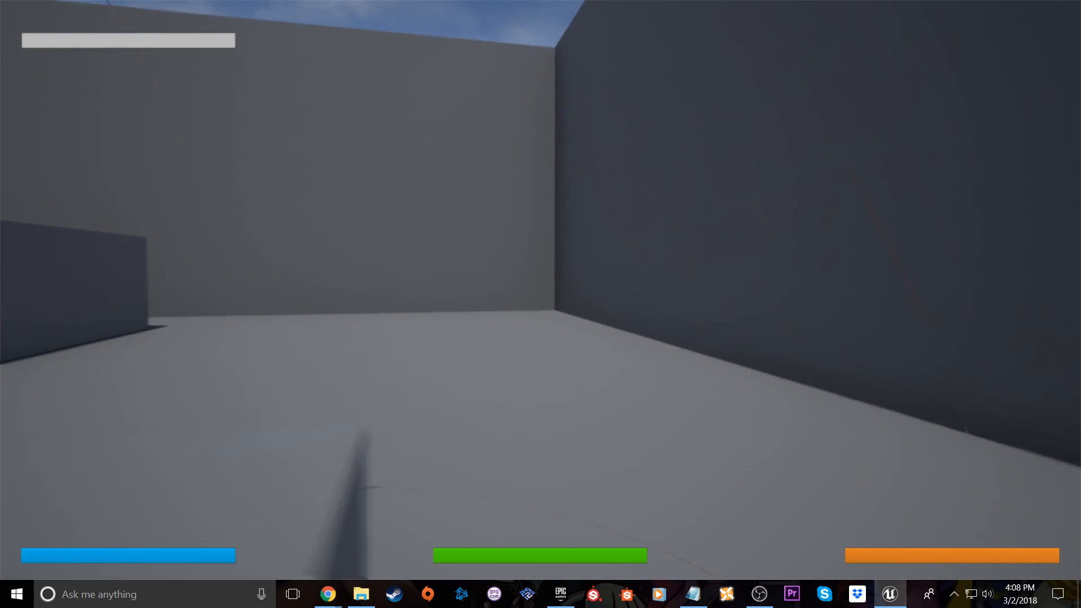
pyautogui.press('space')
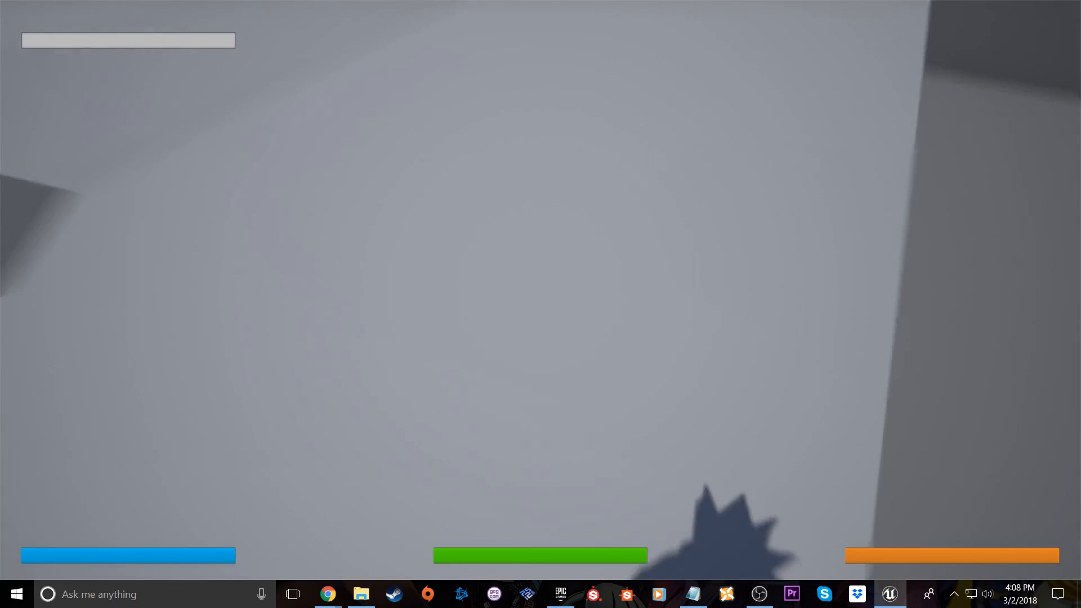
pyautogui.press('w')
pyautogui.press('space')
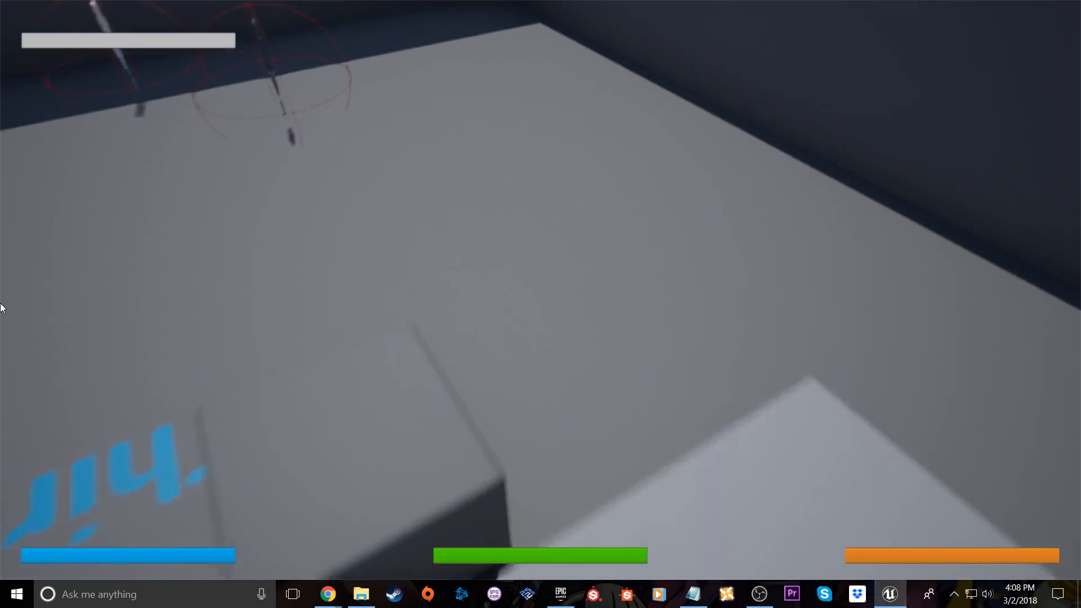
pyautogui.press('w')
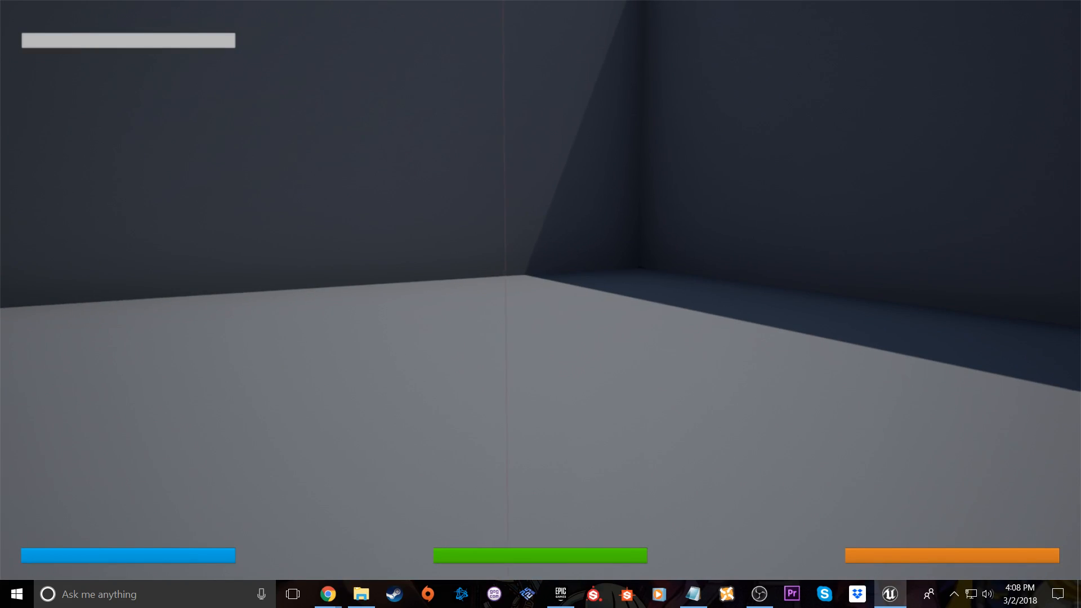
# Switch the camera back to third-person view and test zooming it into first person and out again
pyautogui.press('v')
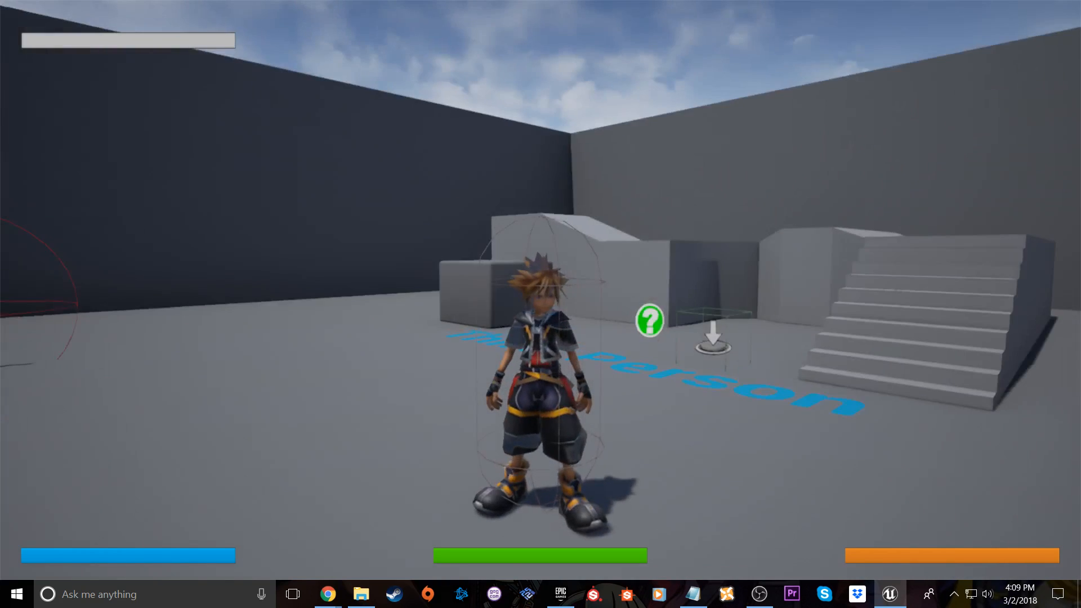
pyautogui.scroll(10, 541, 304)
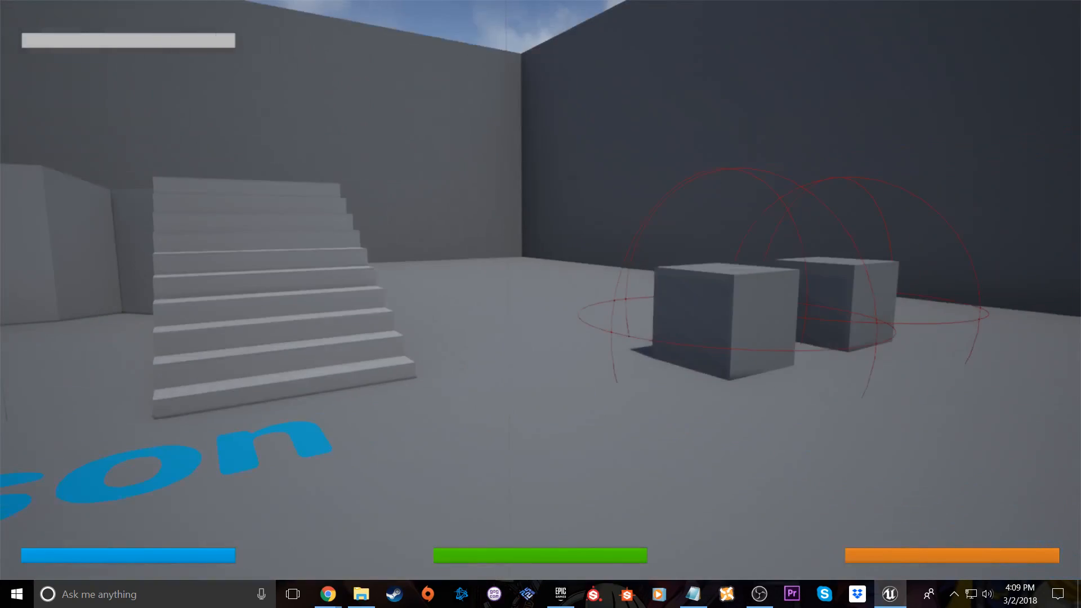
pyautogui.scroll(-8, 540, 304)
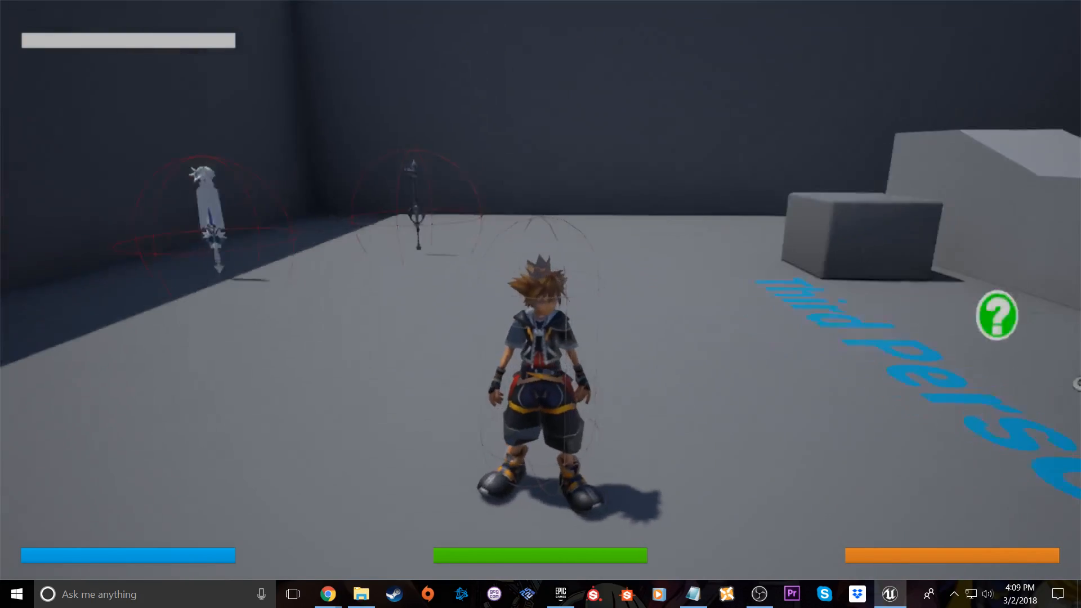
# Run the character back and forth beside the stairs and over the Third Person floor text
pyautogui.press('w')
pyautogui.press('s')
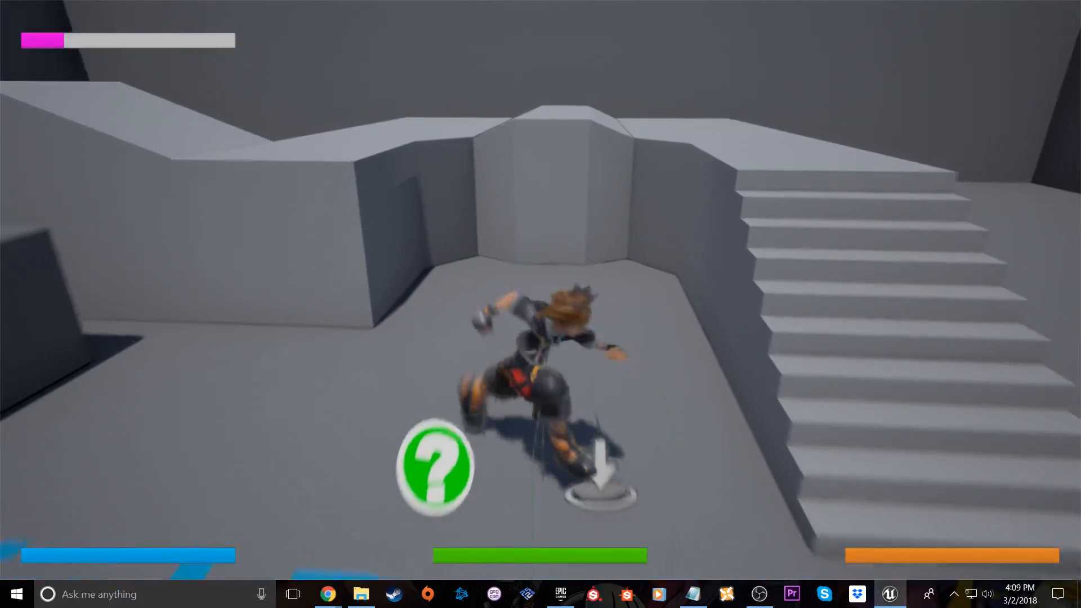
pyautogui.press('w')
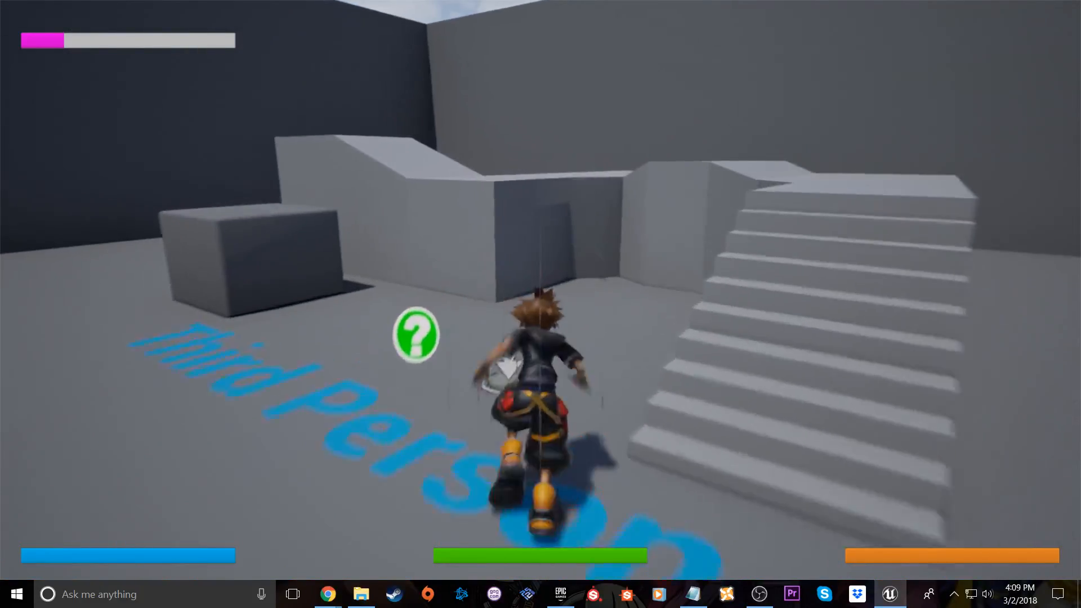
pyautogui.press('s')
pyautogui.press('s')
pyautogui.press('w')
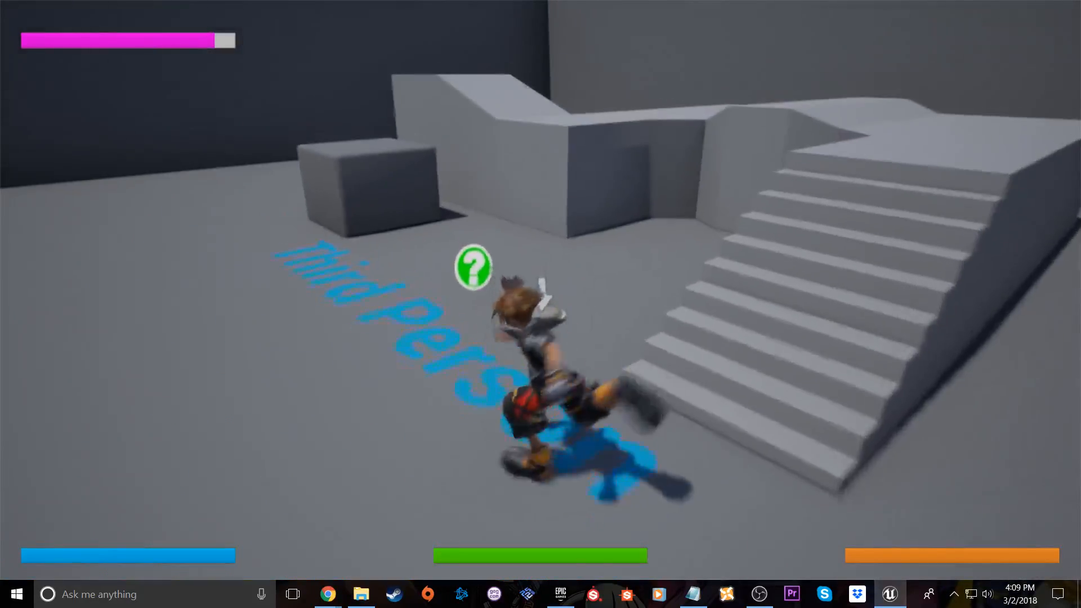
pyautogui.press('s')
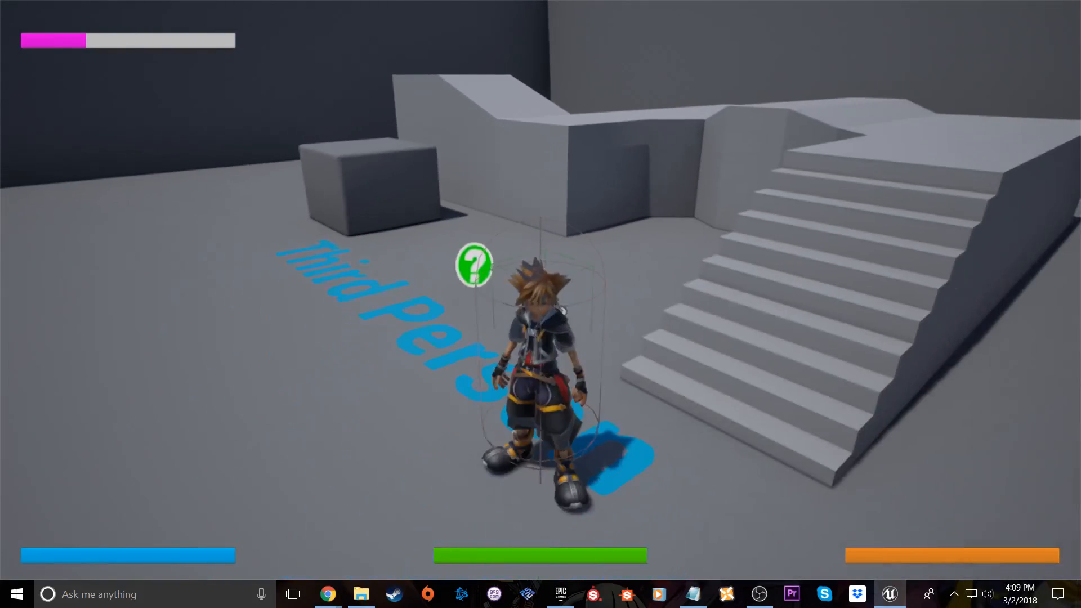
pyautogui.press('w')
pyautogui.press('s')
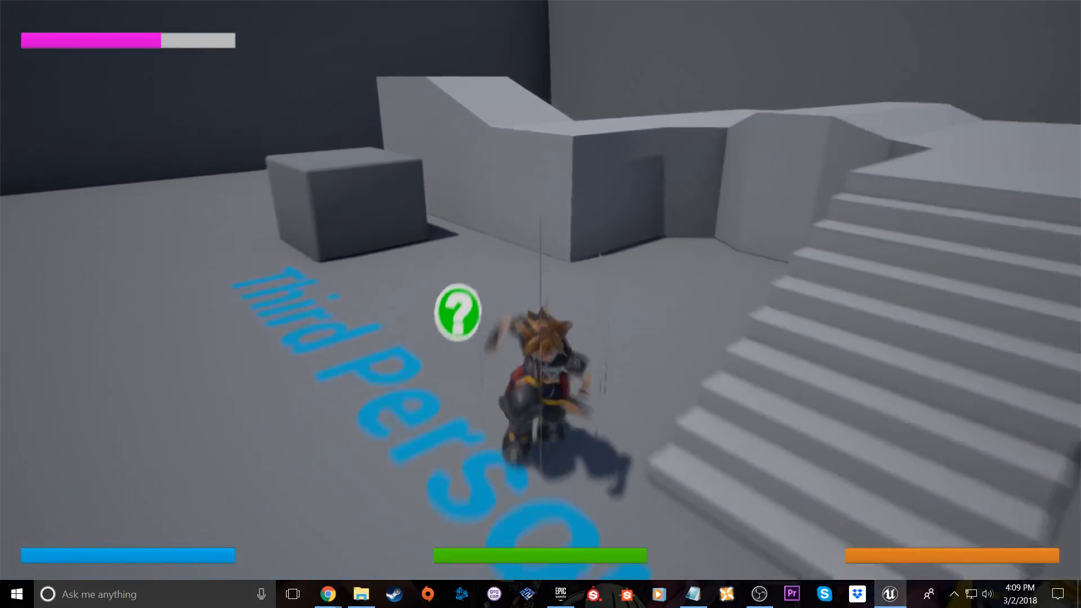
pyautogui.press('w')
# Spend one skill point on Light Weight in the skill tree, close it and test a jump
pyautogui.hotkey('shift', 'F1')
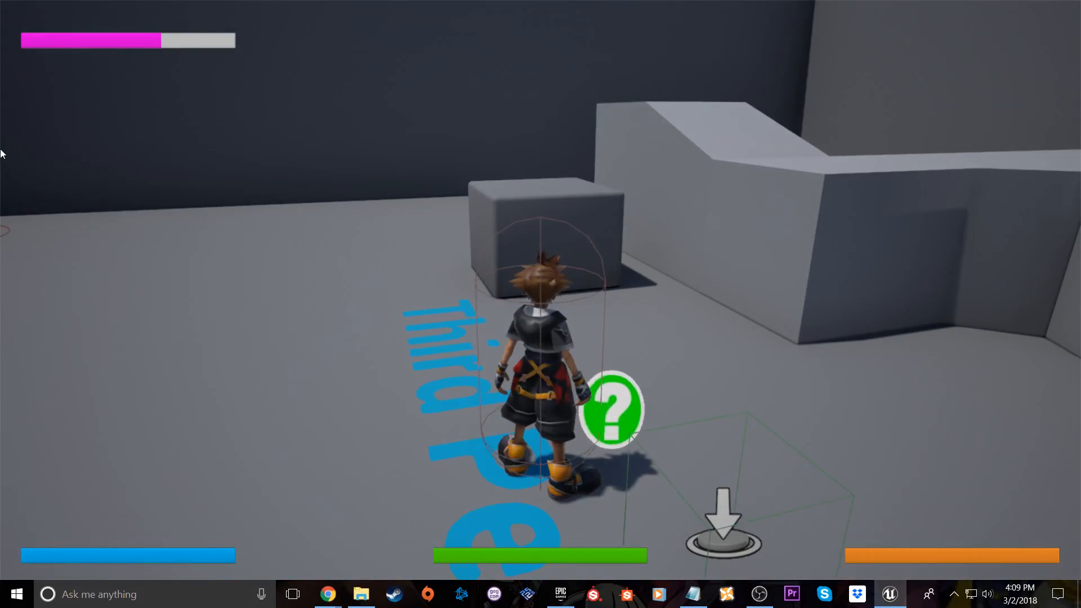
pyautogui.press('k')
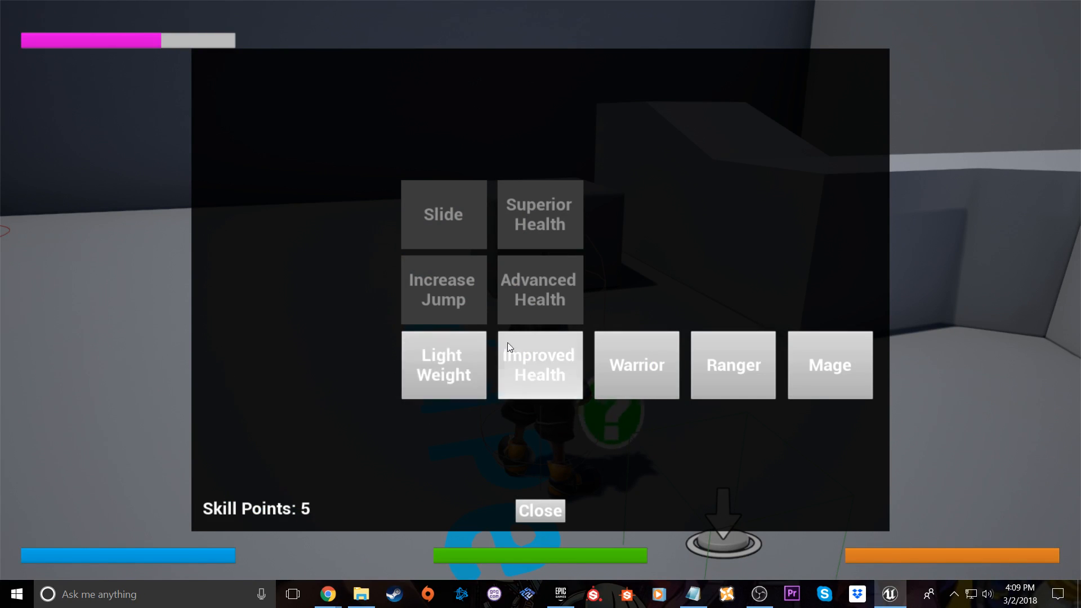
pyautogui.click(453, 296)
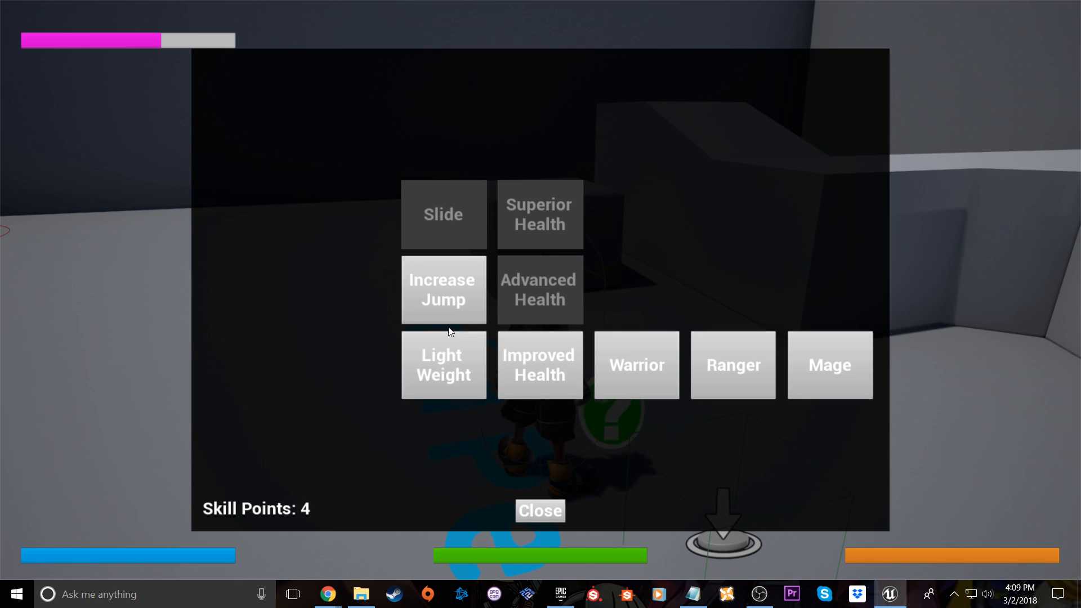
pyautogui.click(541, 511)
pyautogui.press('space')
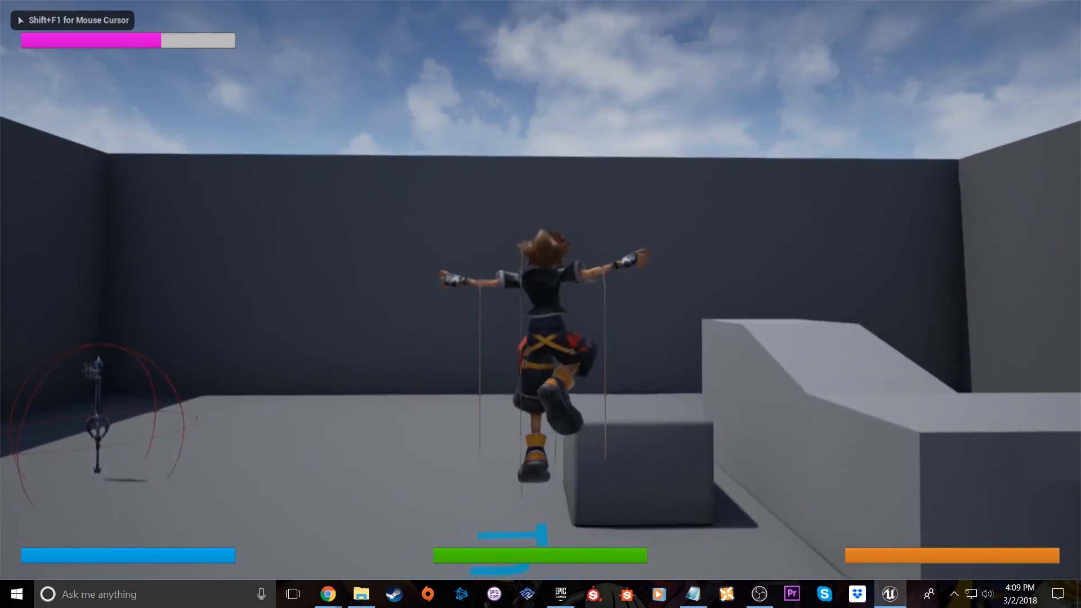
# Unlock Light Weight again plus Increase Jump in the skill tree, close it and try the improved jump
pyautogui.press('k')
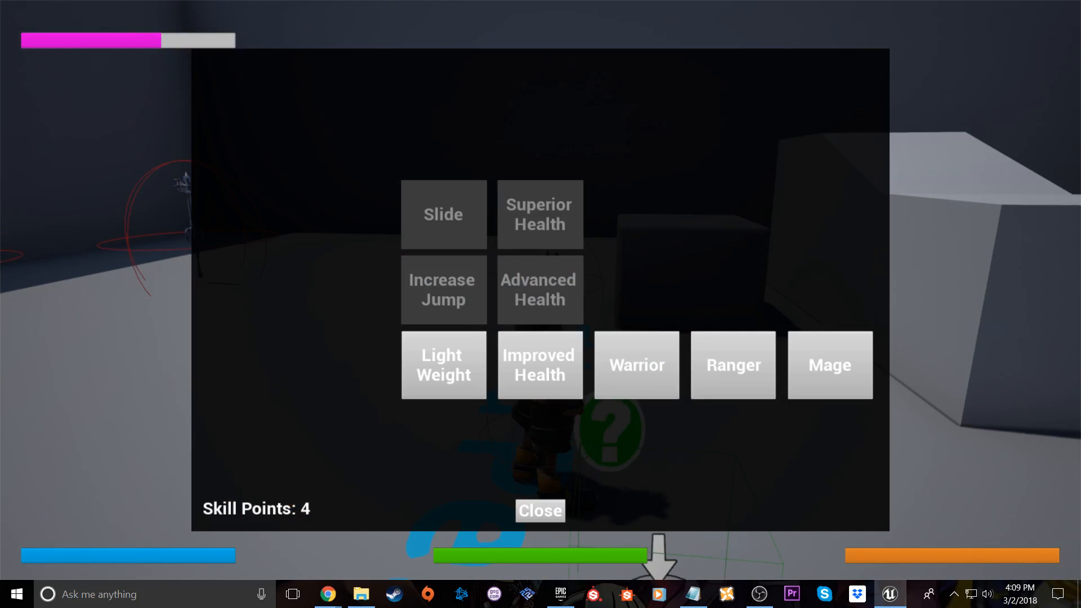
pyautogui.click(455, 355)
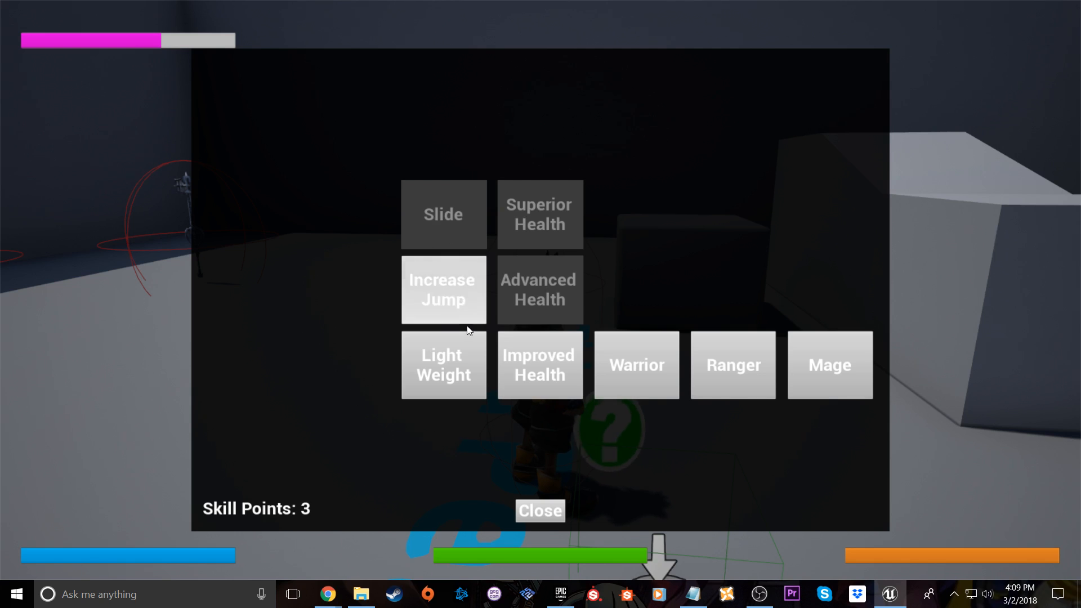
pyautogui.click(455, 296)
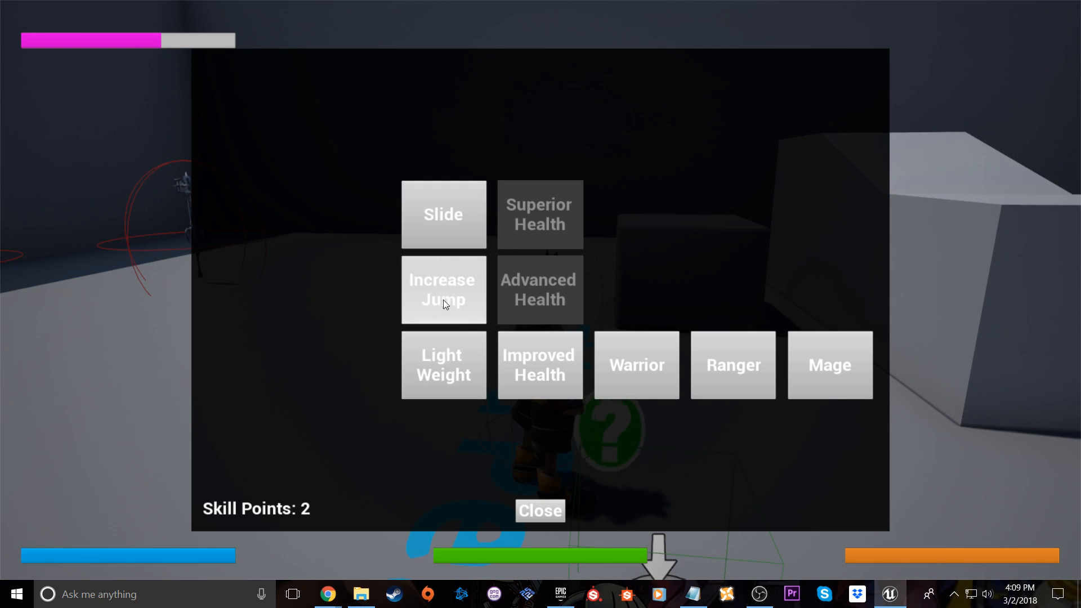
pyautogui.click(541, 504)
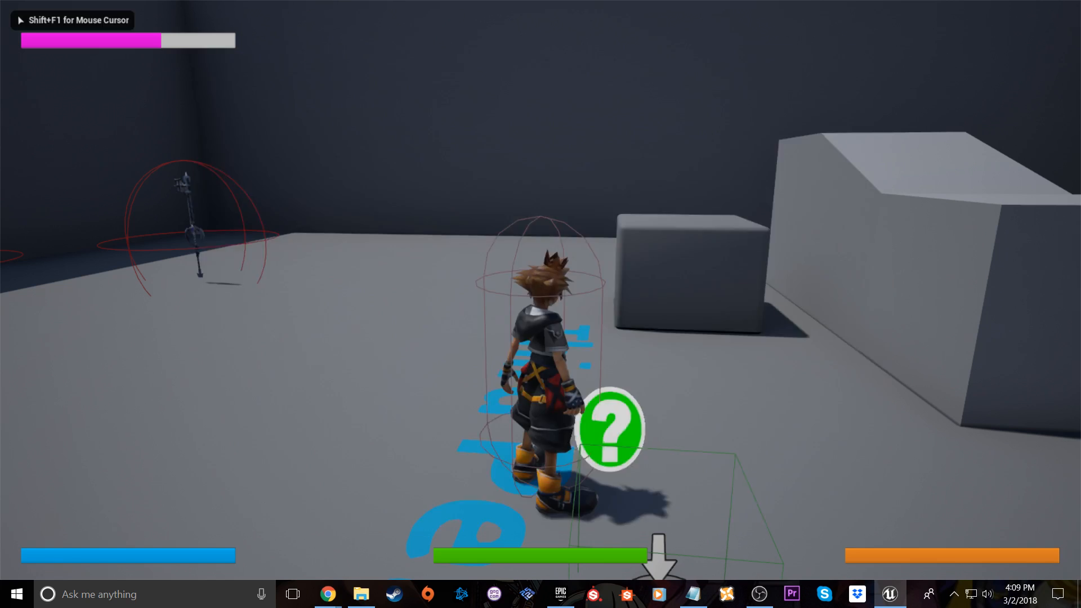
pyautogui.press('space')
# Run the character around the whole arena past the stairs, the cubes and the two floating keyblades
pyautogui.press('w')
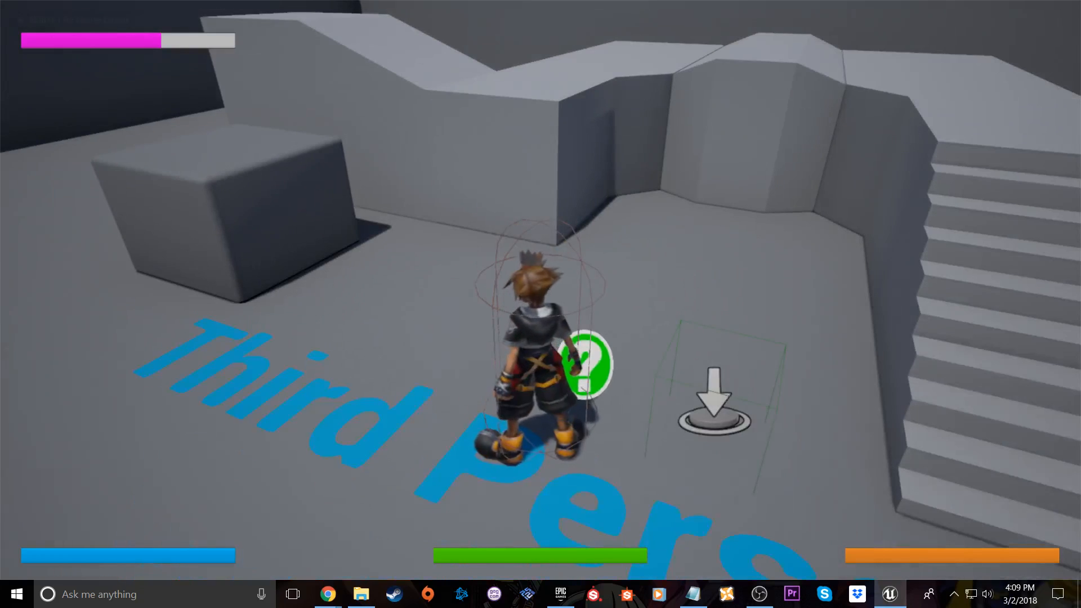
pyautogui.press('w')
pyautogui.press('w')
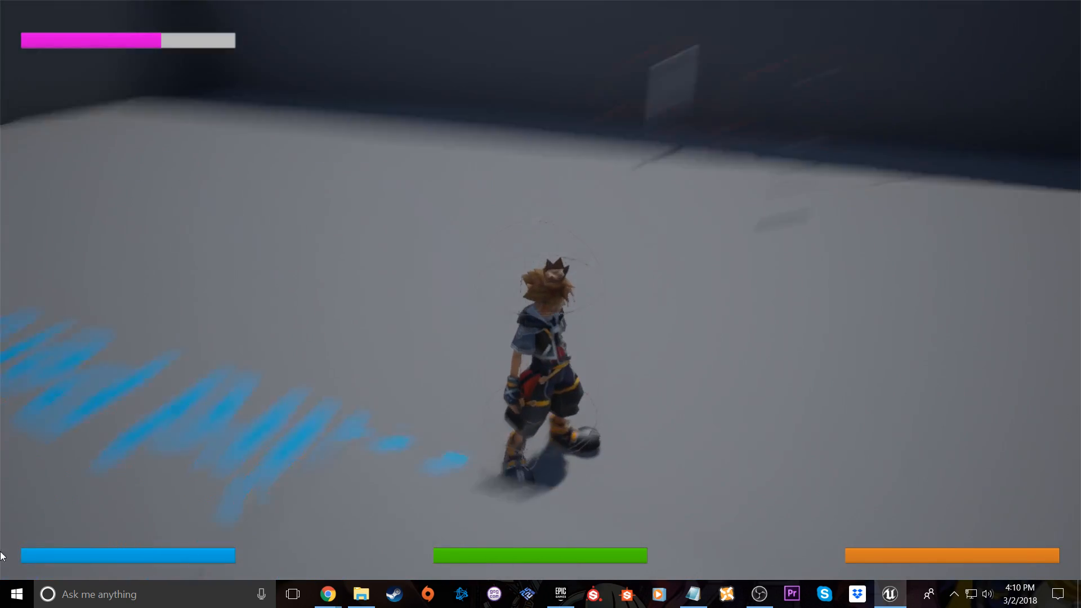
pyautogui.press('w')
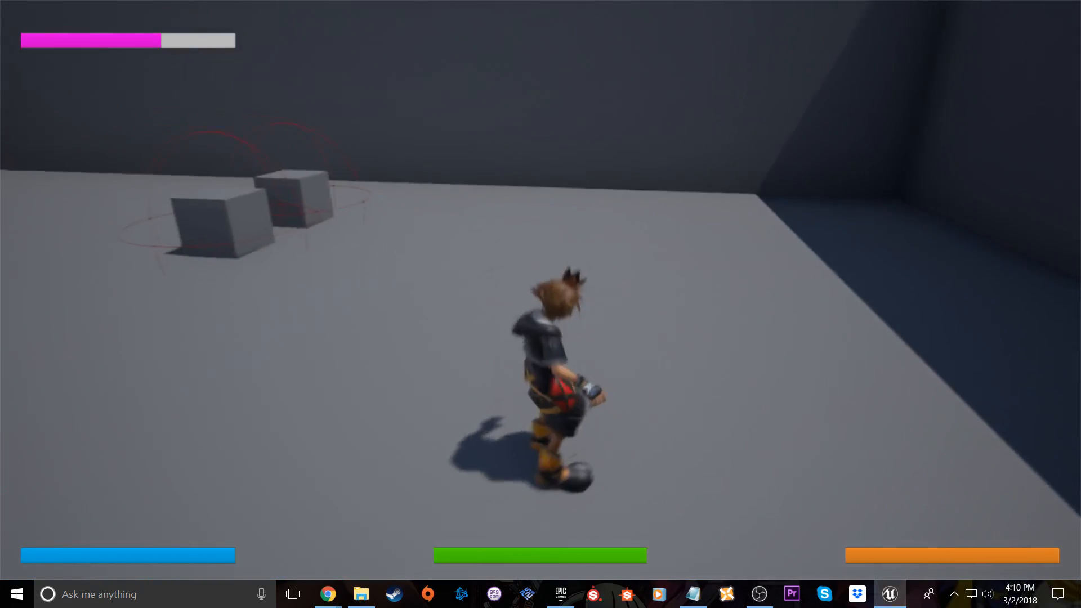
pyautogui.press('w')
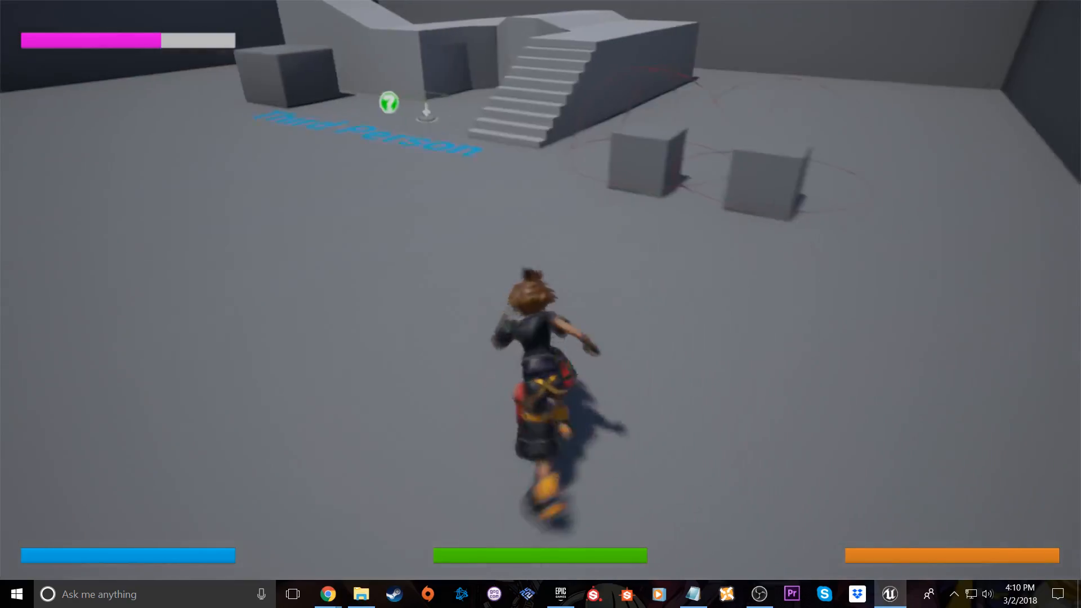
pyautogui.press('w')
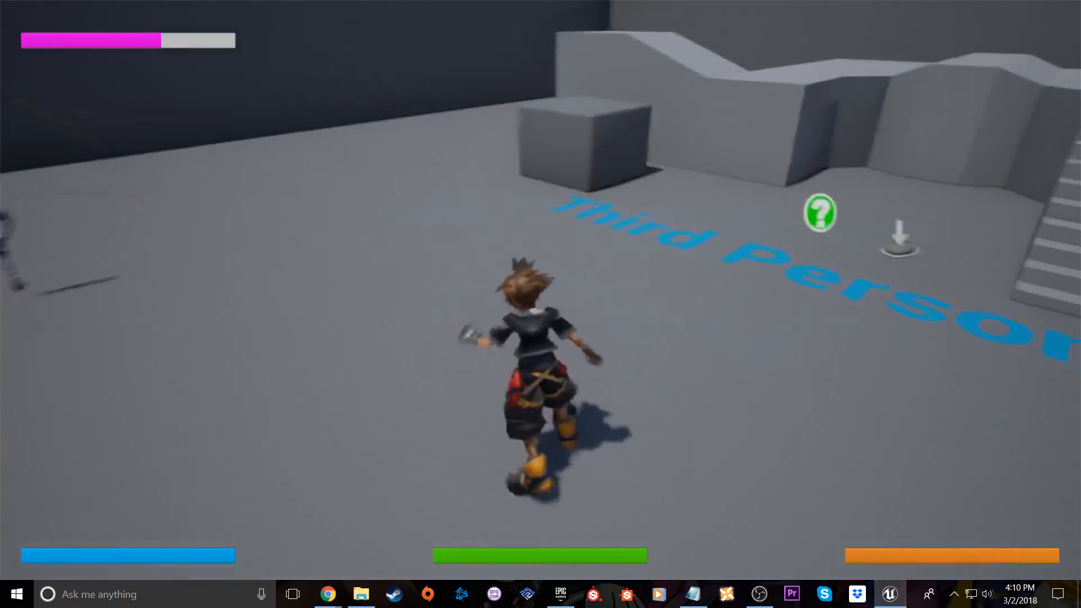
pyautogui.press('w')
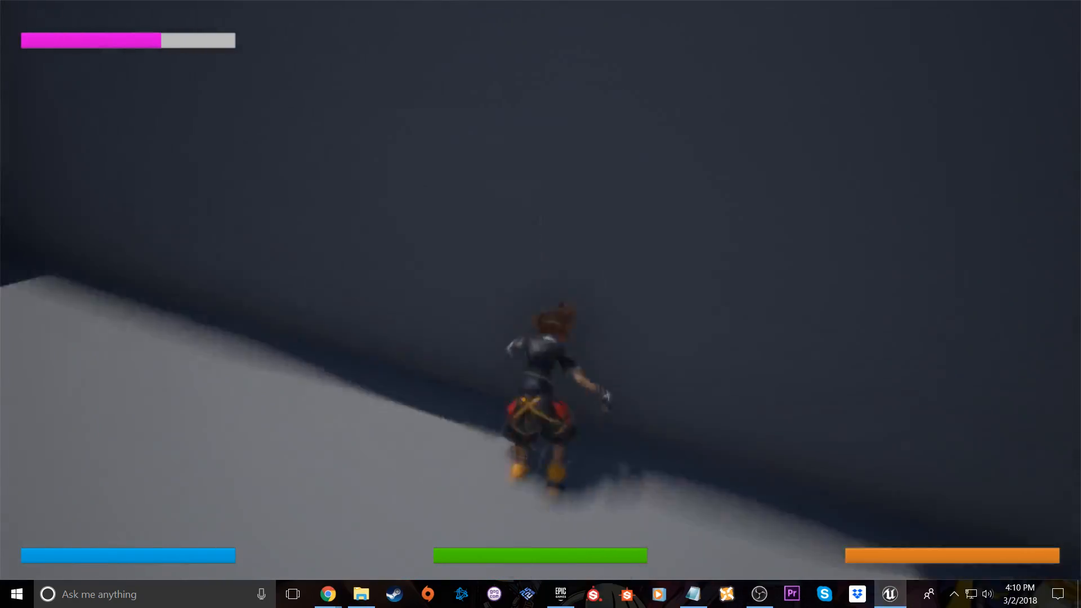
pyautogui.press('w')
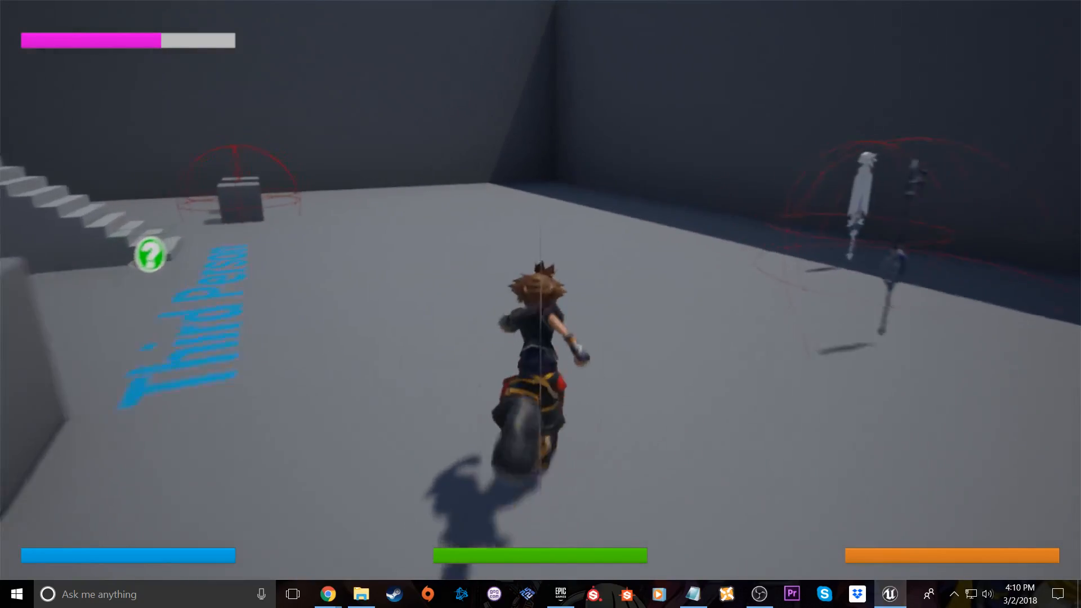
pyautogui.press('w')
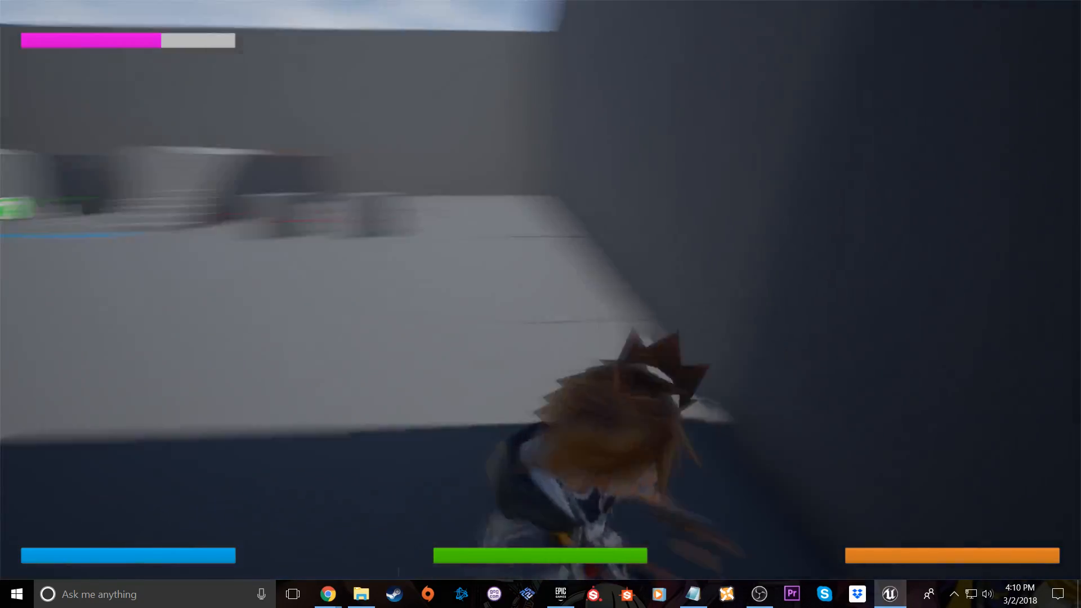
pyautogui.press('w')
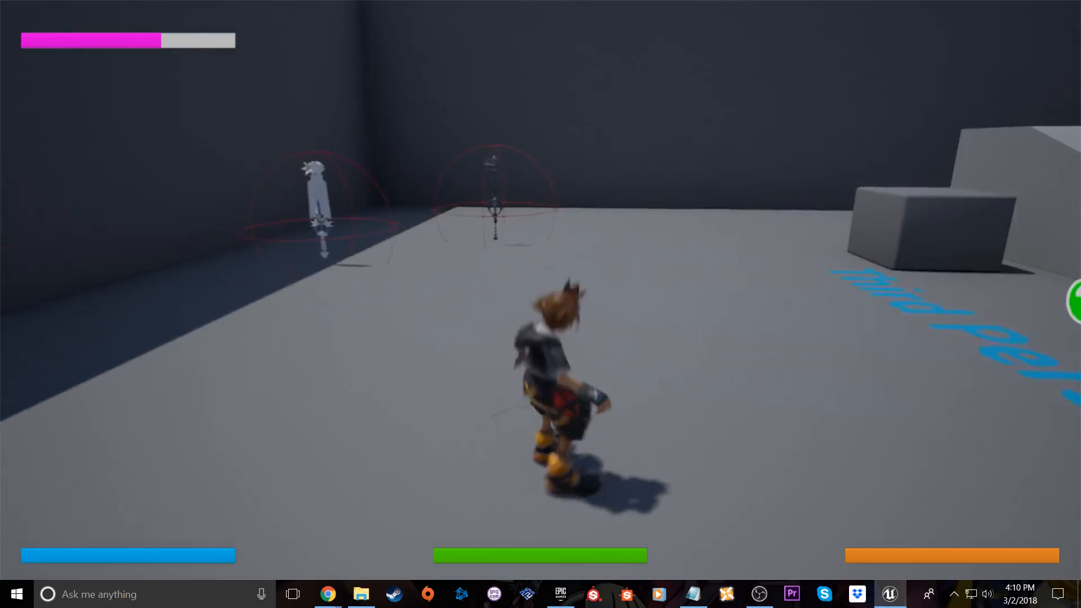
pyautogui.press('w')
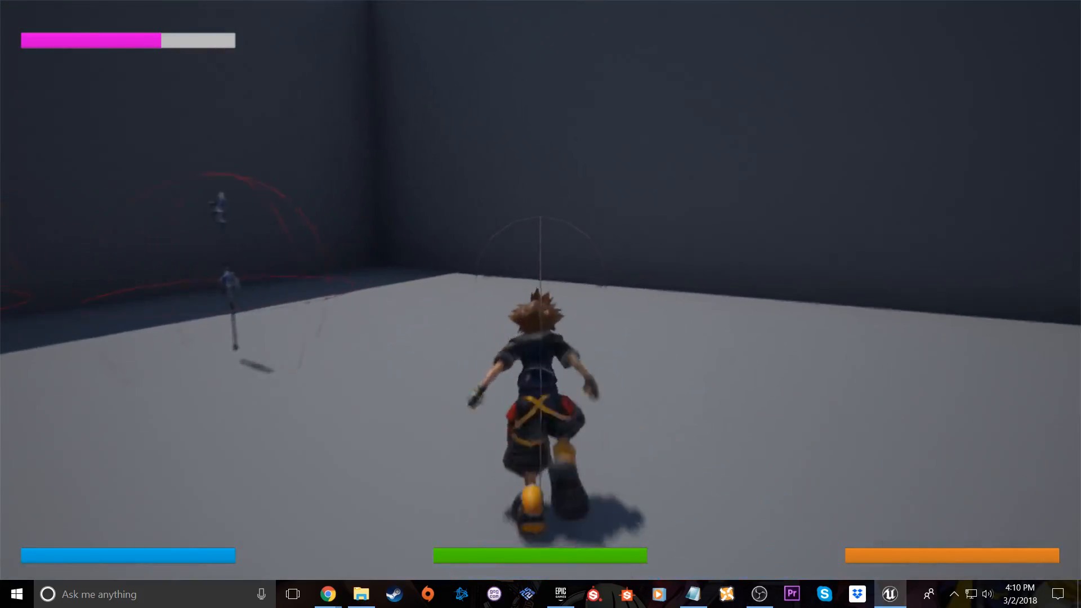
pyautogui.press('w')
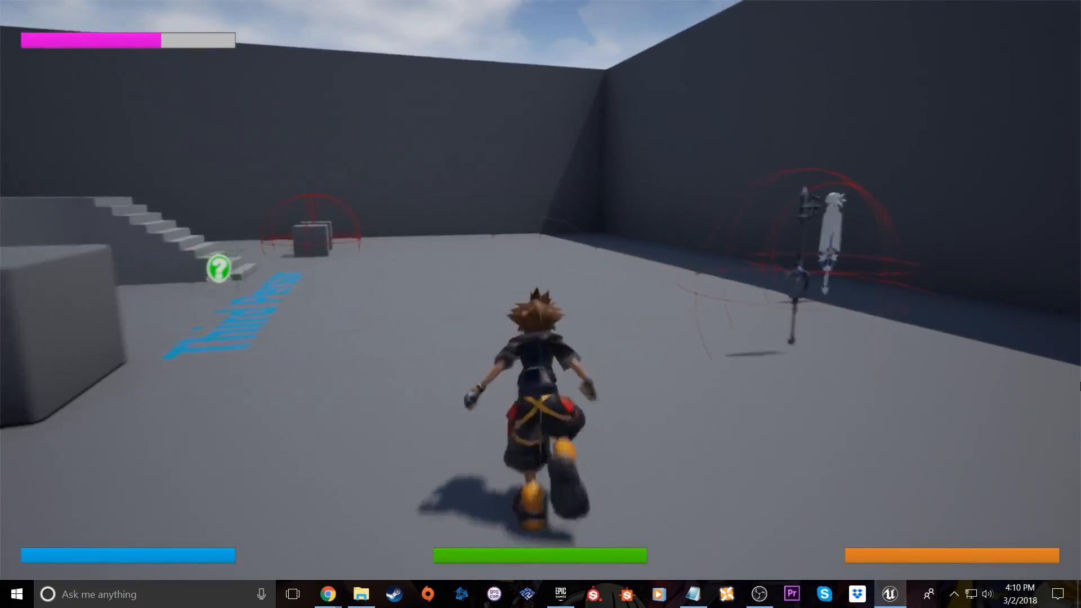
pyautogui.press('w')
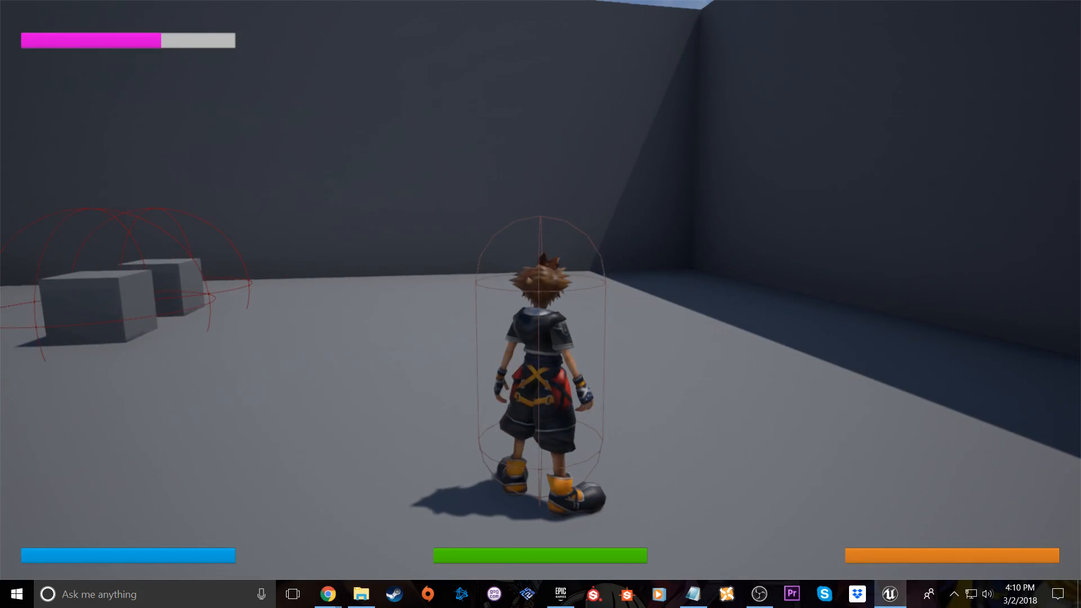
# End the play session, return the viewport to the normal editor layout and turn the view toward the stairs
pyautogui.press('Escape')
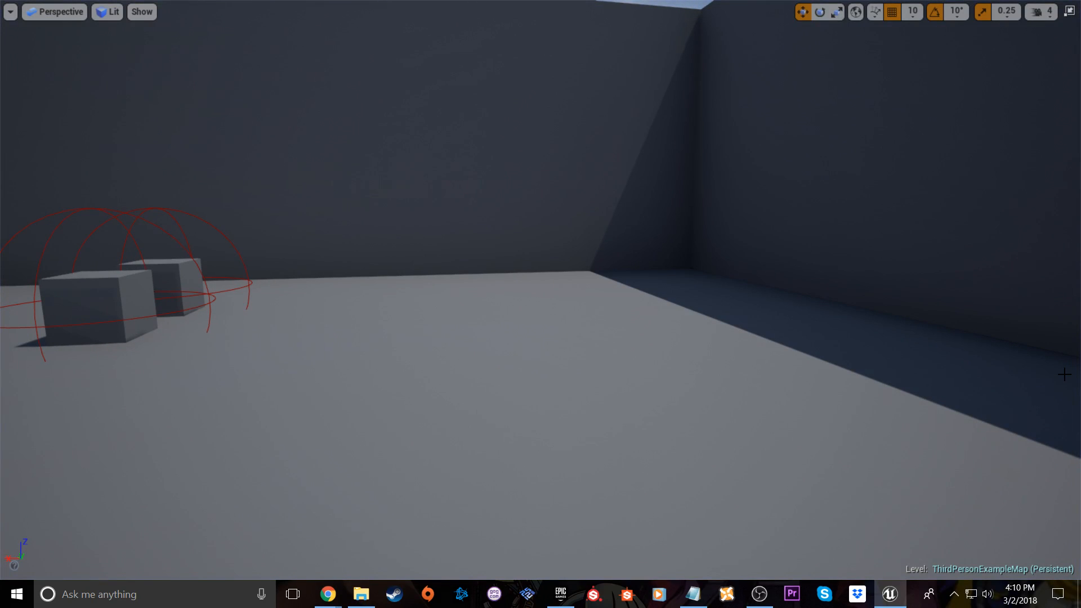
pyautogui.press('F11')
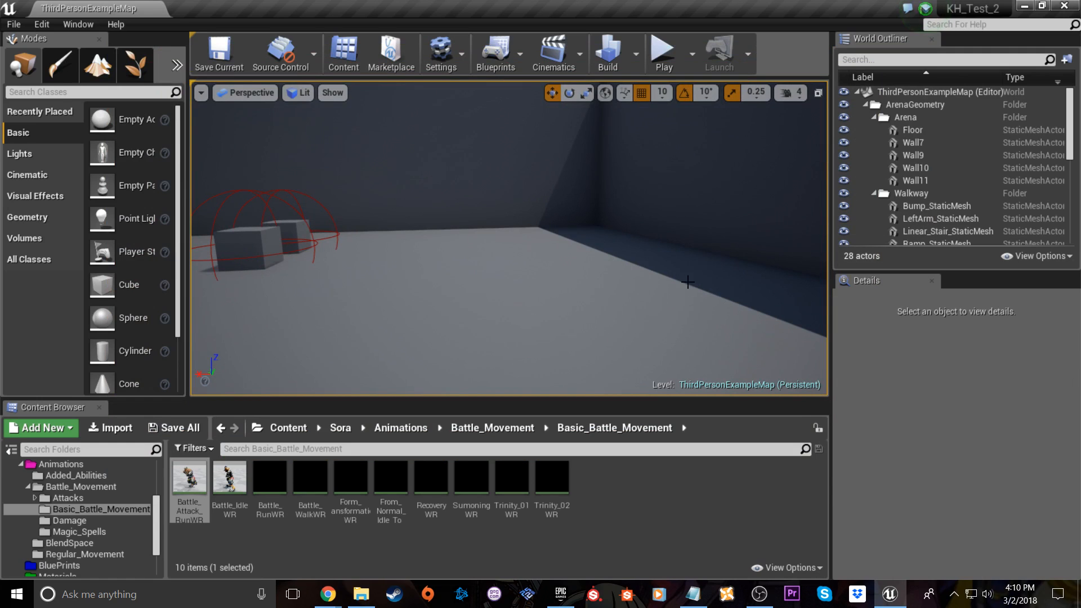
pyautogui.moveTo(510, 238); pyautogui.dragTo(467, 235, button='right')
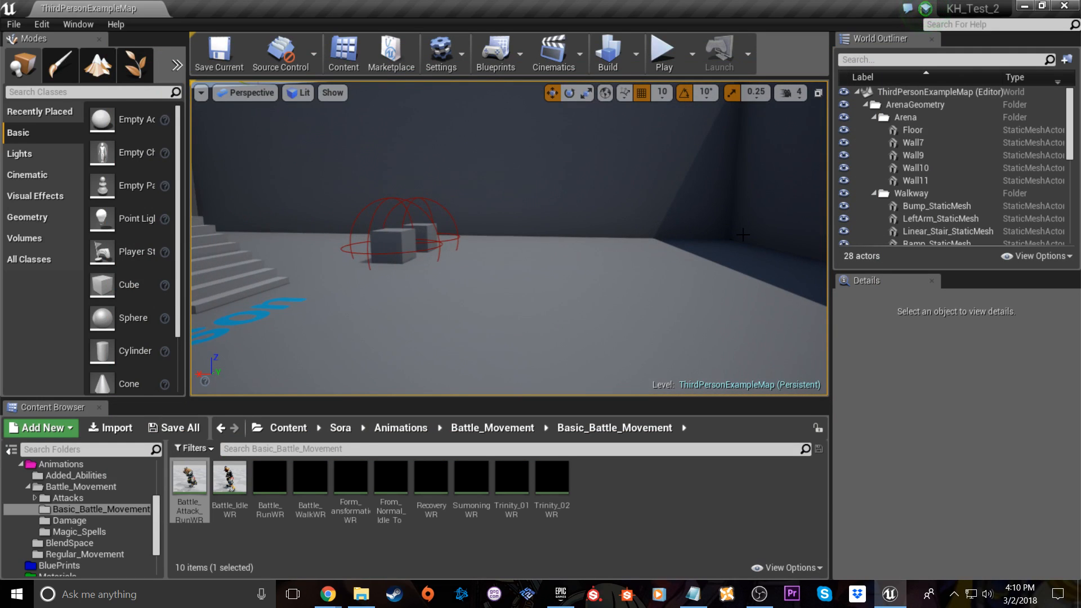
# Switch to the YouTube Live Dashboard in Chrome, check the stream status and live chat, and return to Unreal Engine
pyautogui.moveTo(326, 605)
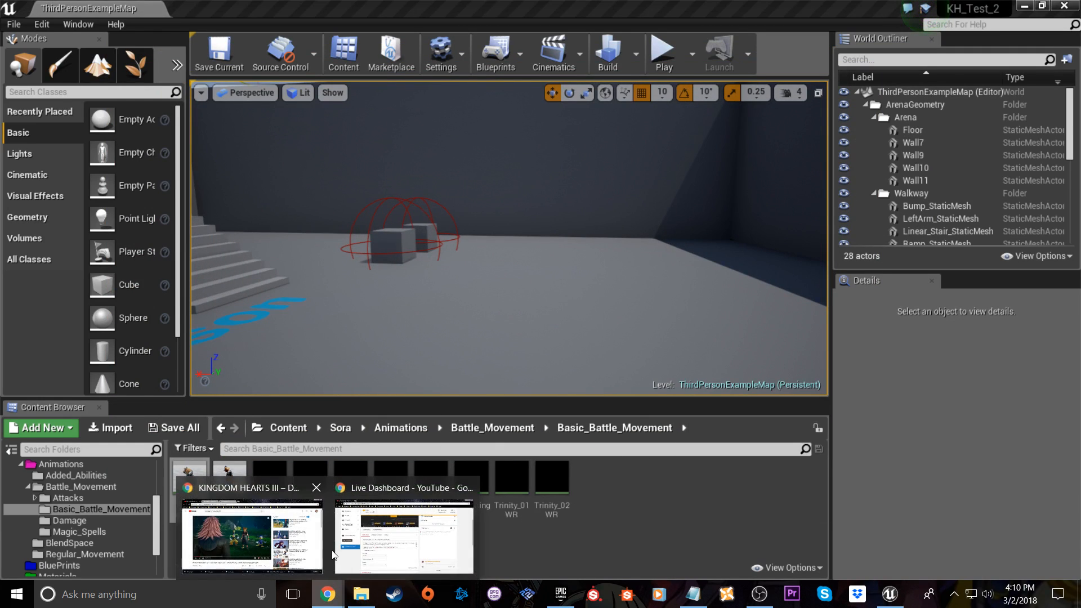
pyautogui.click(404, 521)
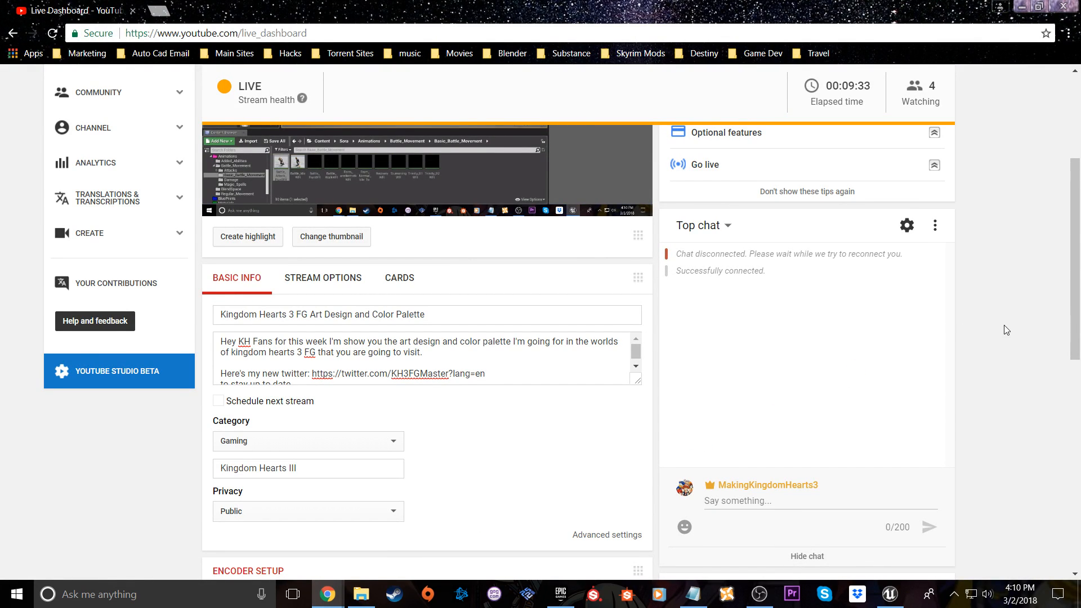
pyautogui.scroll(4, 998, 315)
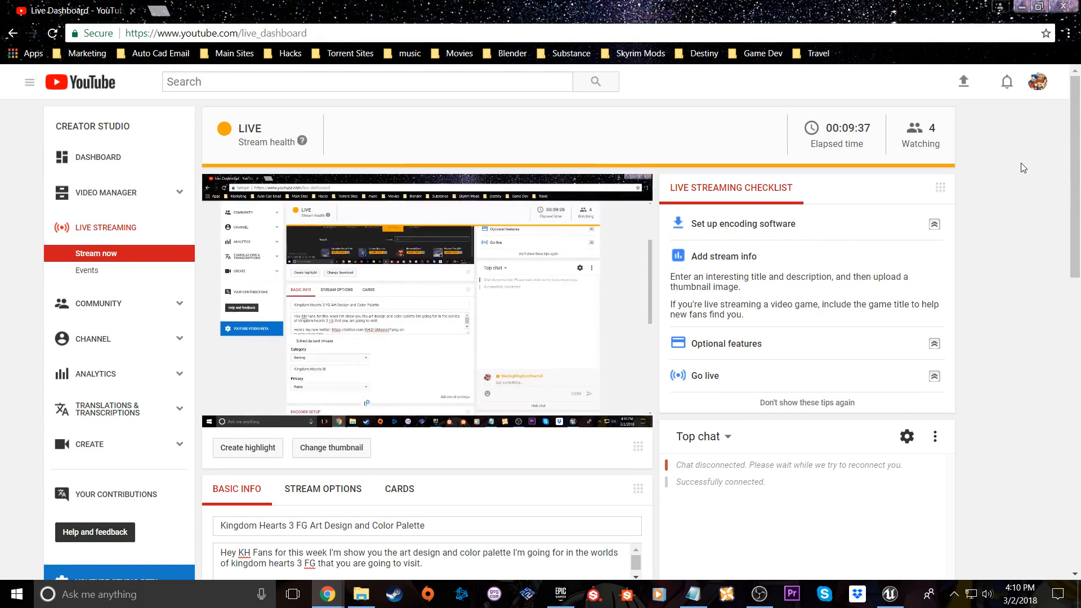
pyautogui.click(1020, 8)
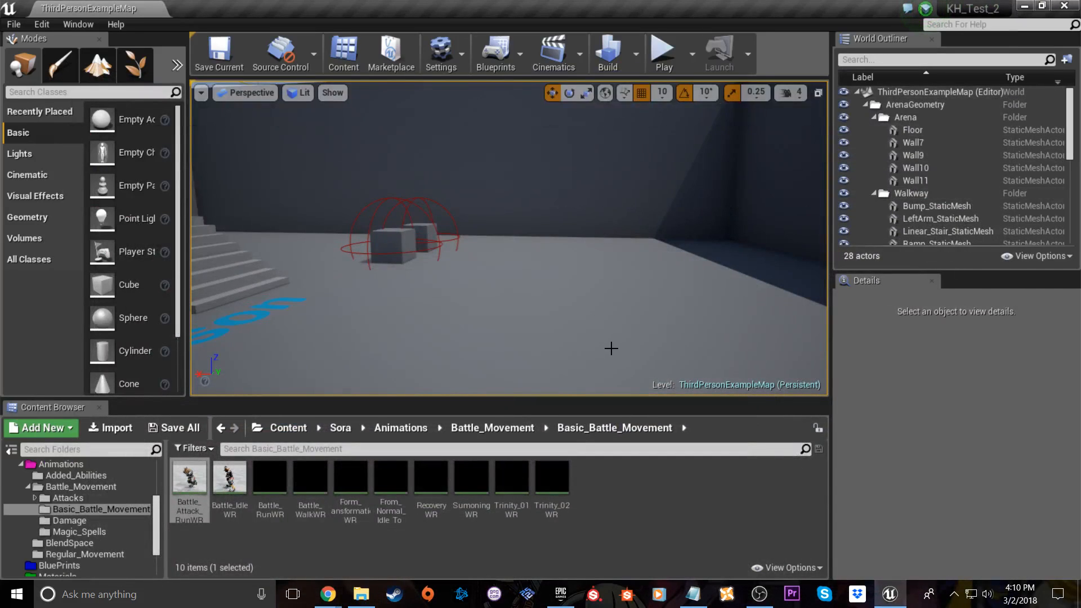
# Close the KH_Test_2 project and open KH_Project_3 from the project library in the Epic Games Launcher
pyautogui.moveTo(470, 231); pyautogui.dragTo(562, 138, button='right')
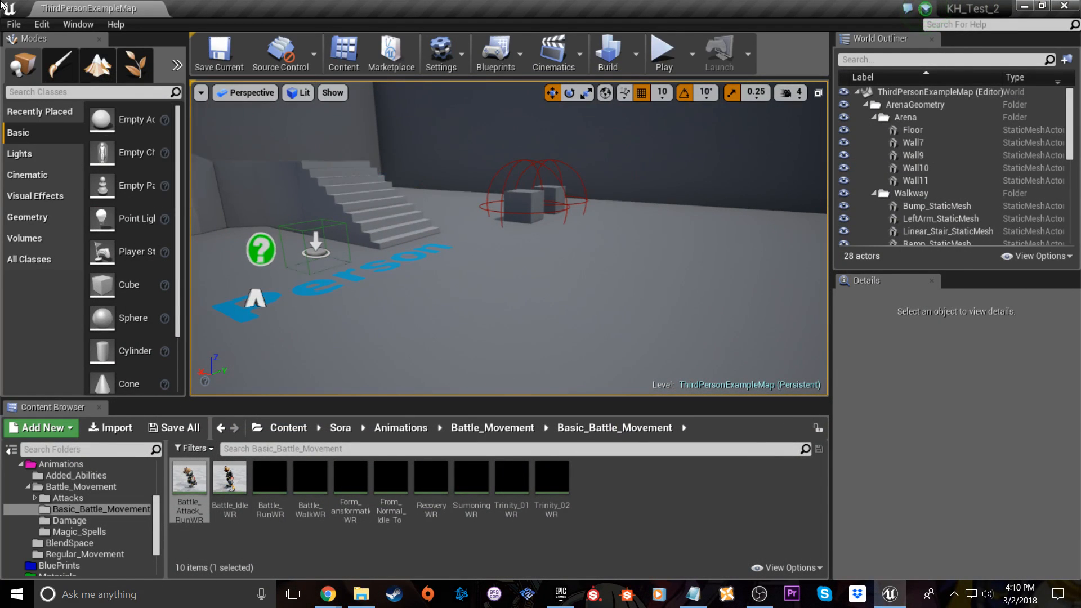
pyautogui.click(1066, 5)
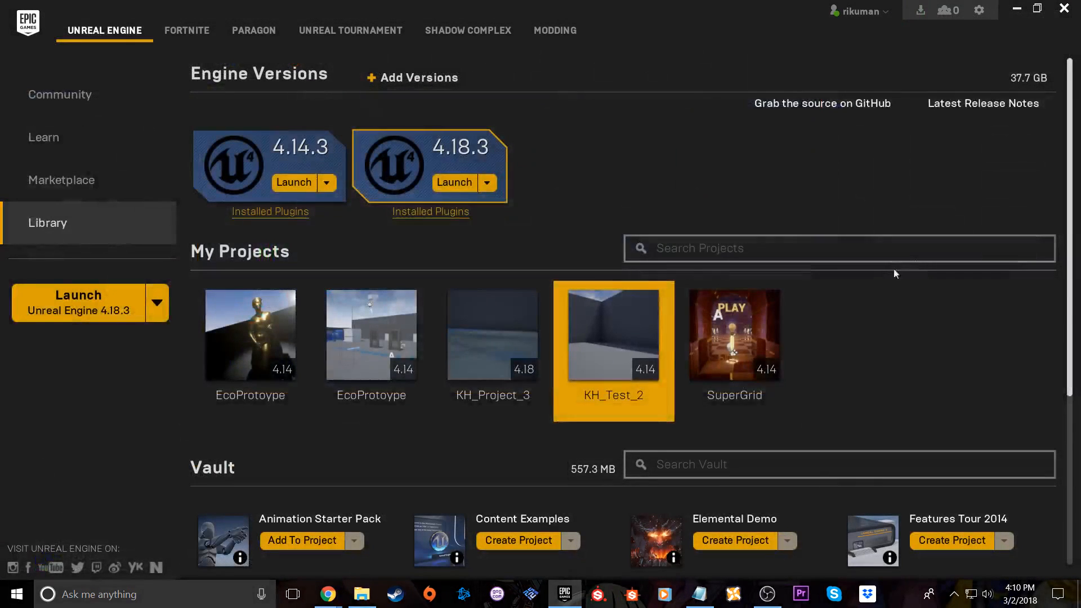
pyautogui.click(501, 338)
pyautogui.doubleClick(500, 349)
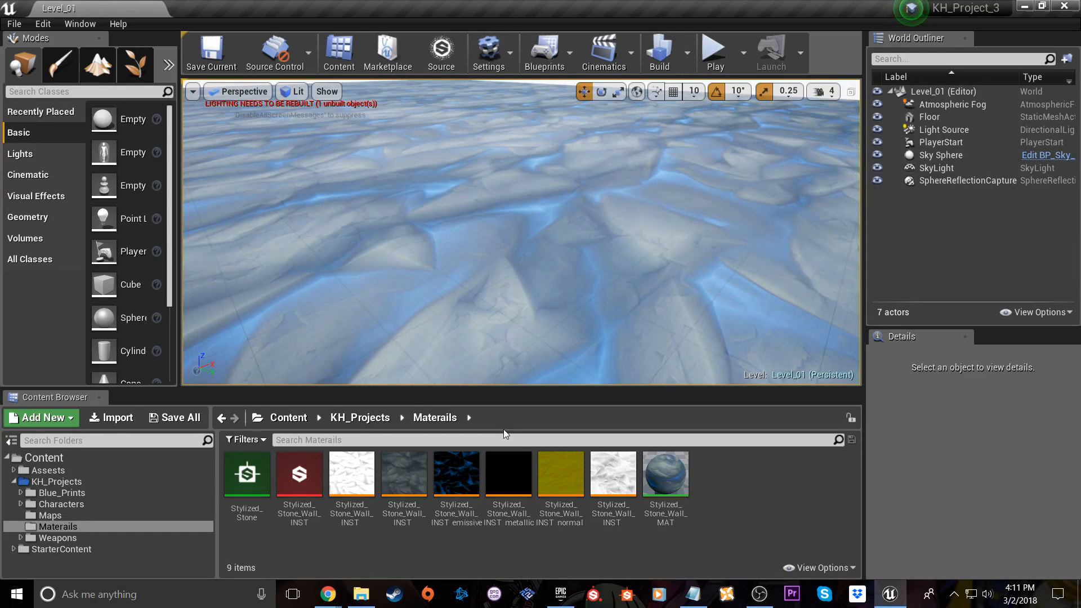
# Look over the glowing stone floor of Level_01, playtest it briefly with the character and end the play session
pyautogui.moveTo(592, 282); pyautogui.dragTo(614, 245, button='right')
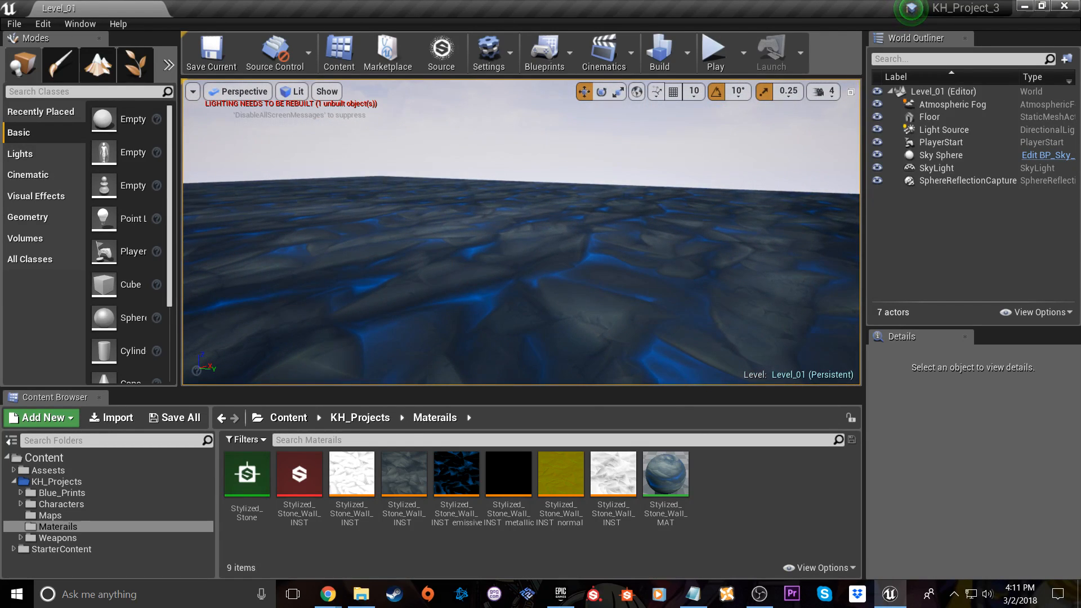
pyautogui.moveTo(507, 254); pyautogui.dragTo(383, 240, button='right')
pyautogui.click(727, 56)
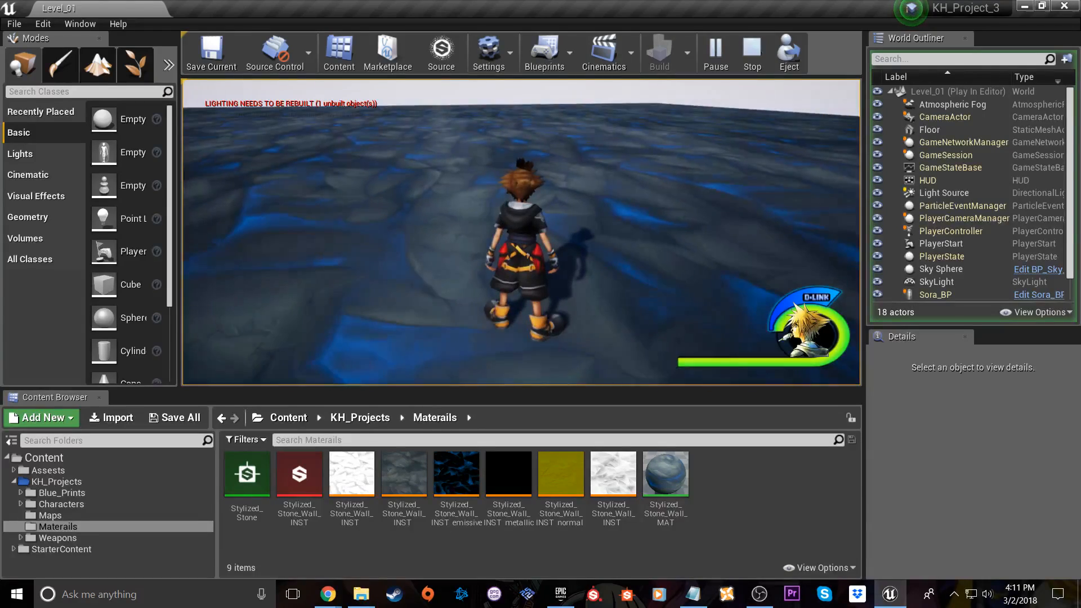
pyautogui.press('w')
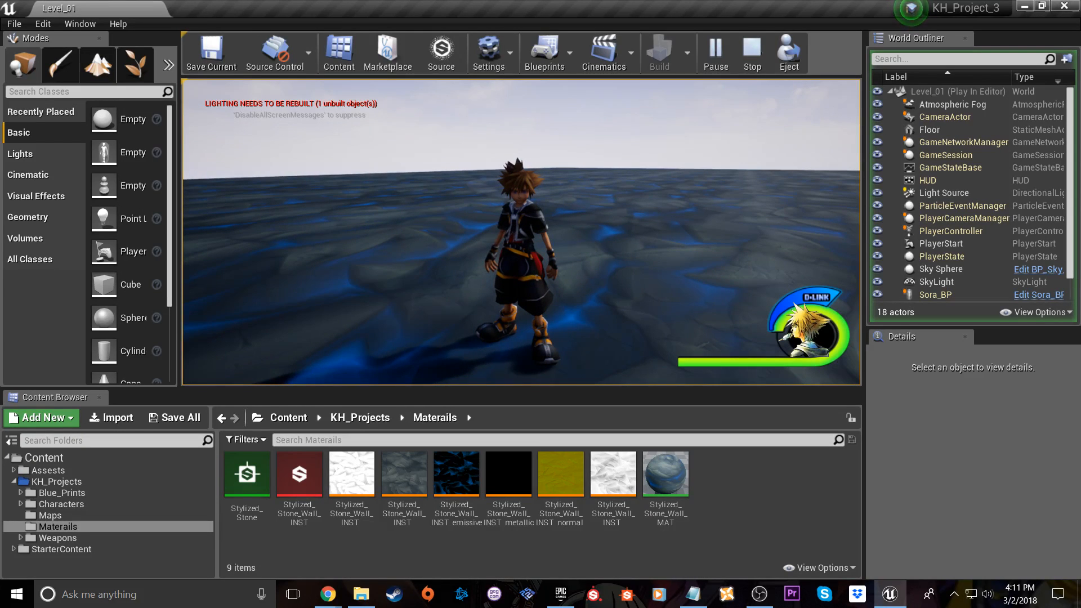
pyautogui.press('Escape')
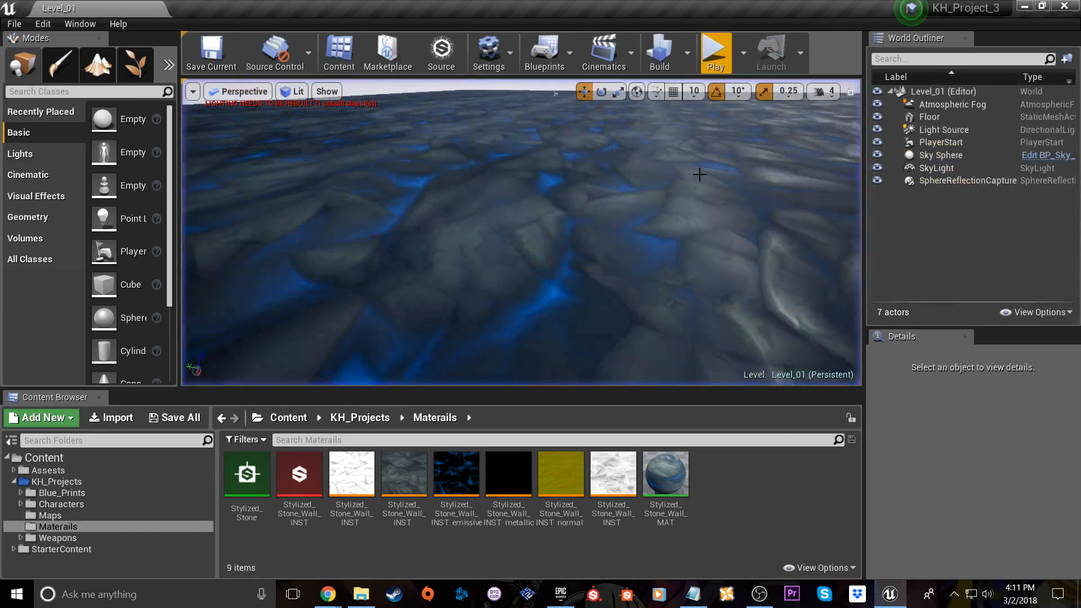
# Open the ThirdPersonExampleMap level from the Assests/ThirdPersonBP/Maps folder
pyautogui.click(48, 516)
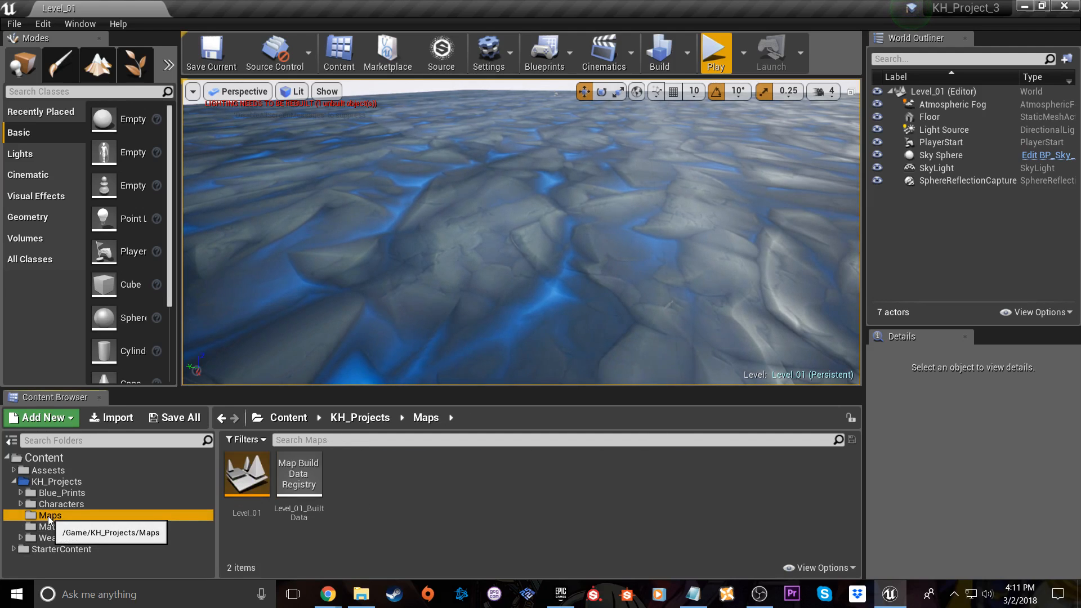
pyautogui.click(56, 472)
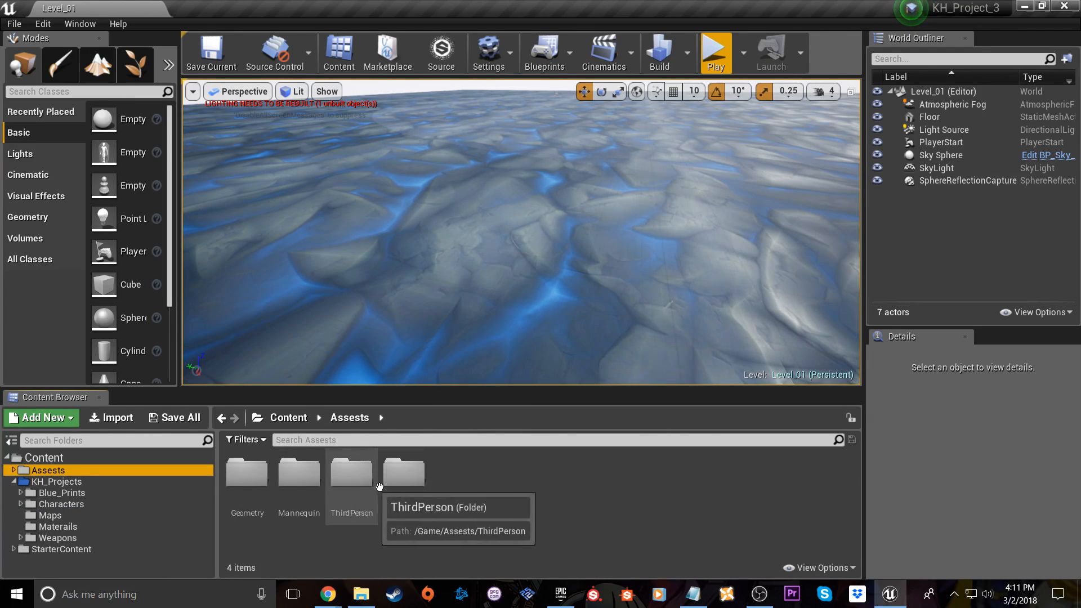
pyautogui.click(403, 485)
pyautogui.doubleClick(402, 485)
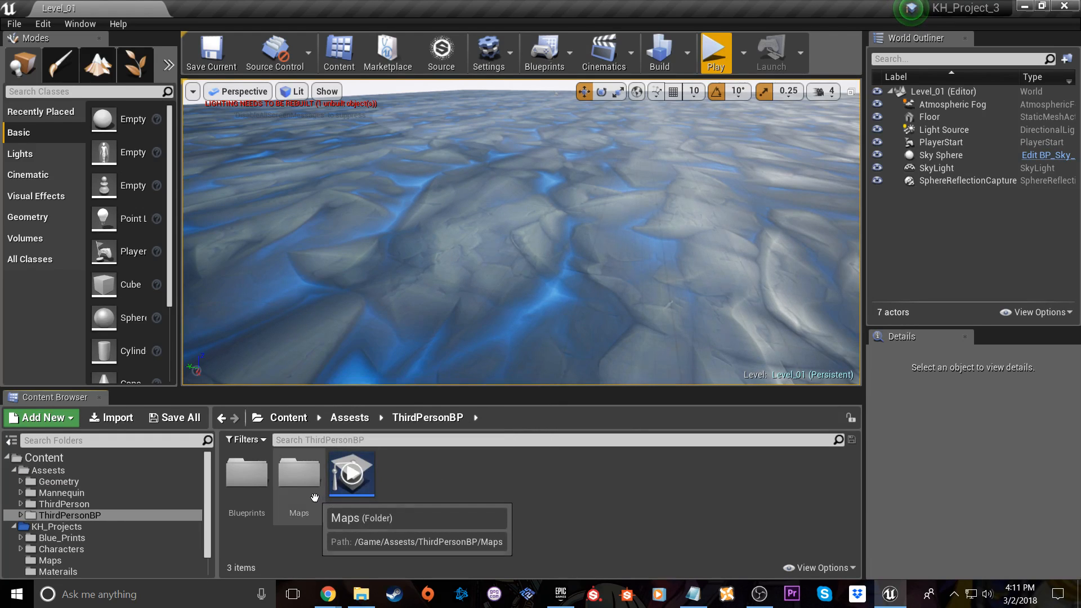
pyautogui.doubleClick(313, 491)
pyautogui.doubleClick(247, 476)
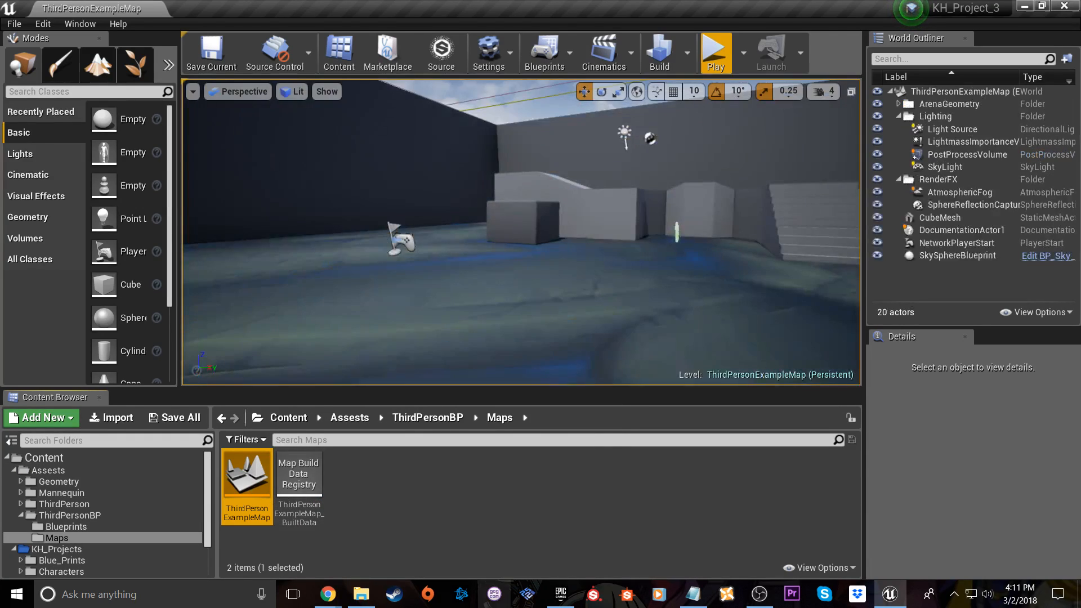
# Start a play session and run the character past the stairs and along the raised walkway
pyautogui.click(712, 49)
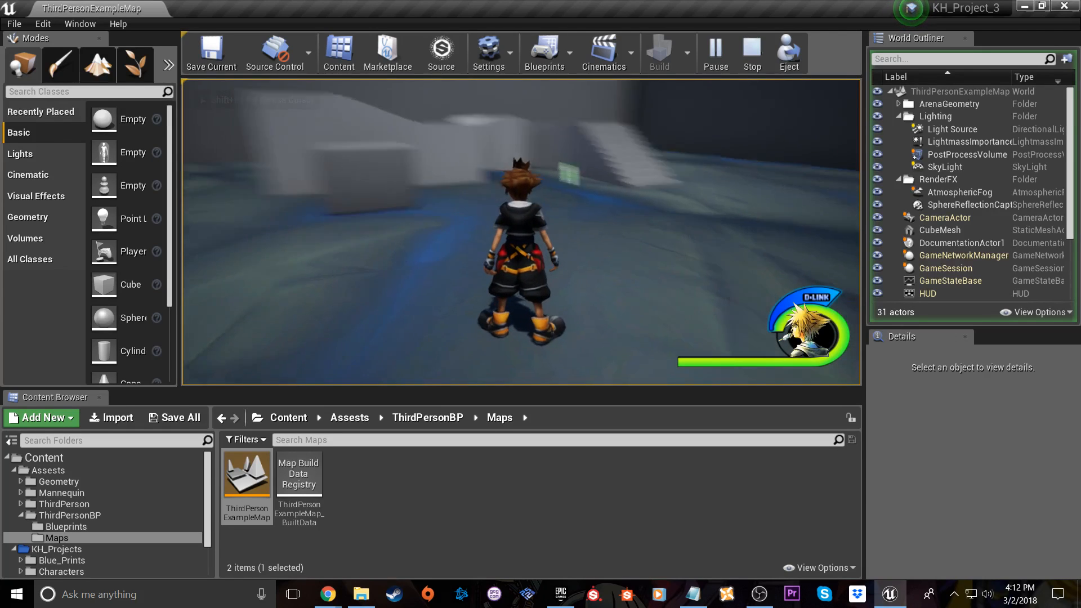
pyautogui.press('w')
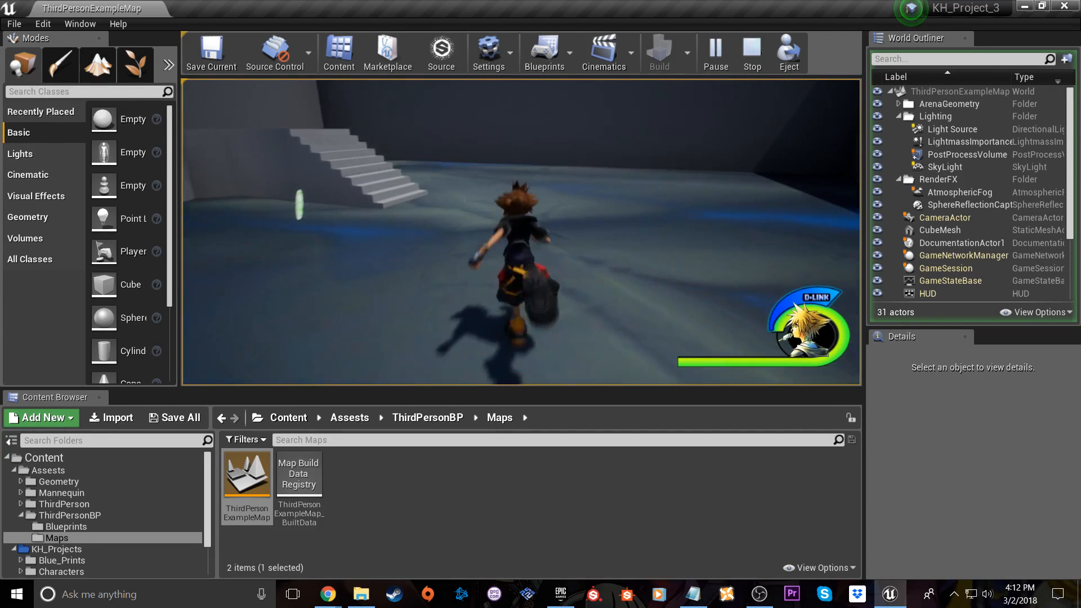
pyautogui.press('w')
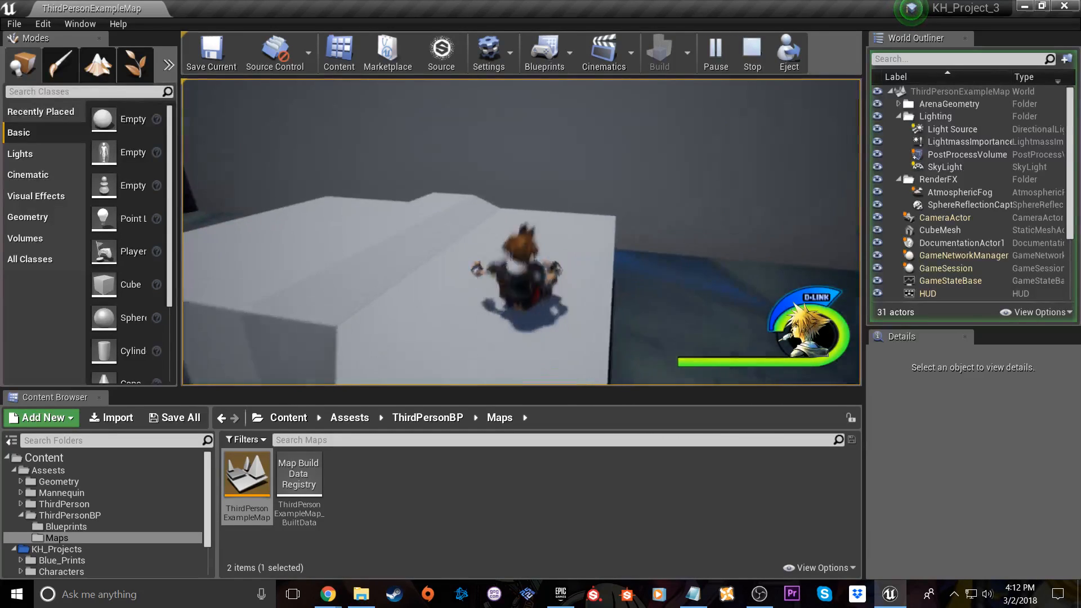
pyautogui.press('w')
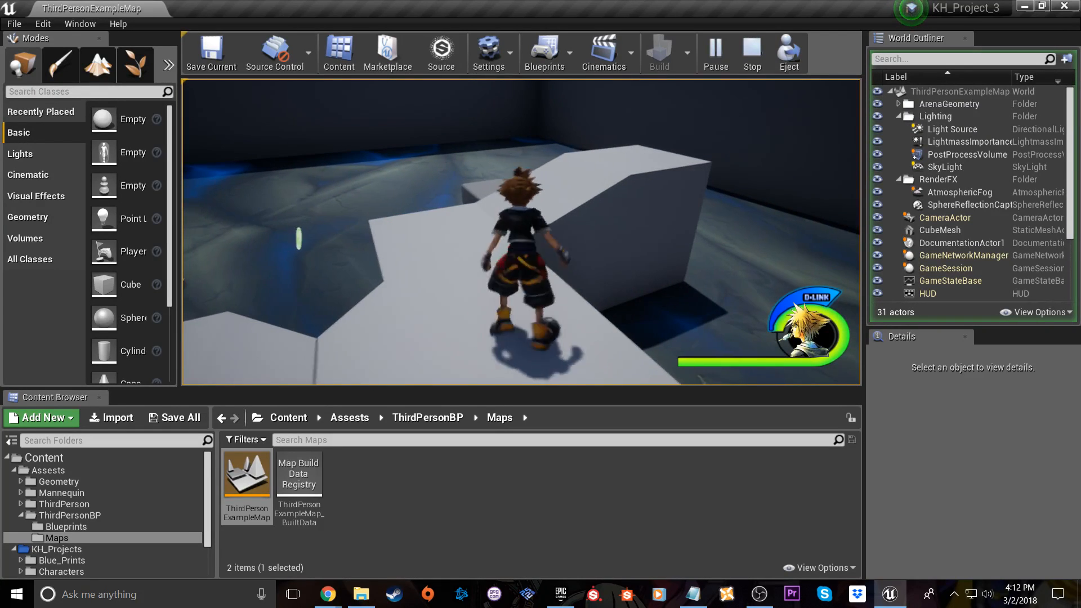
pyautogui.press('w')
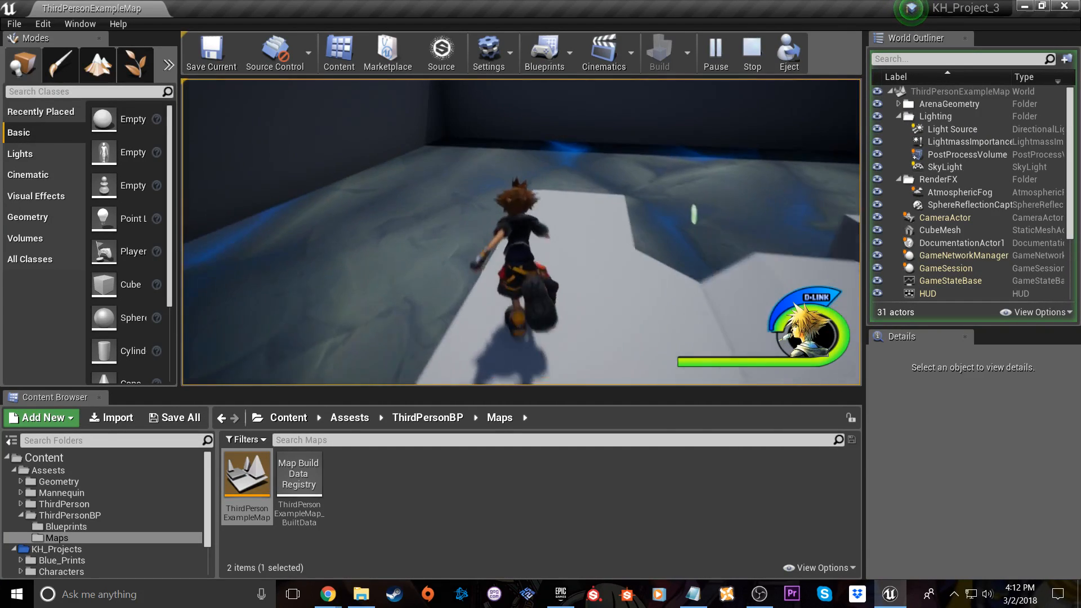
# Run and roll the character across the stone floor, past the cube and along the arena walls
pyautogui.press('w')
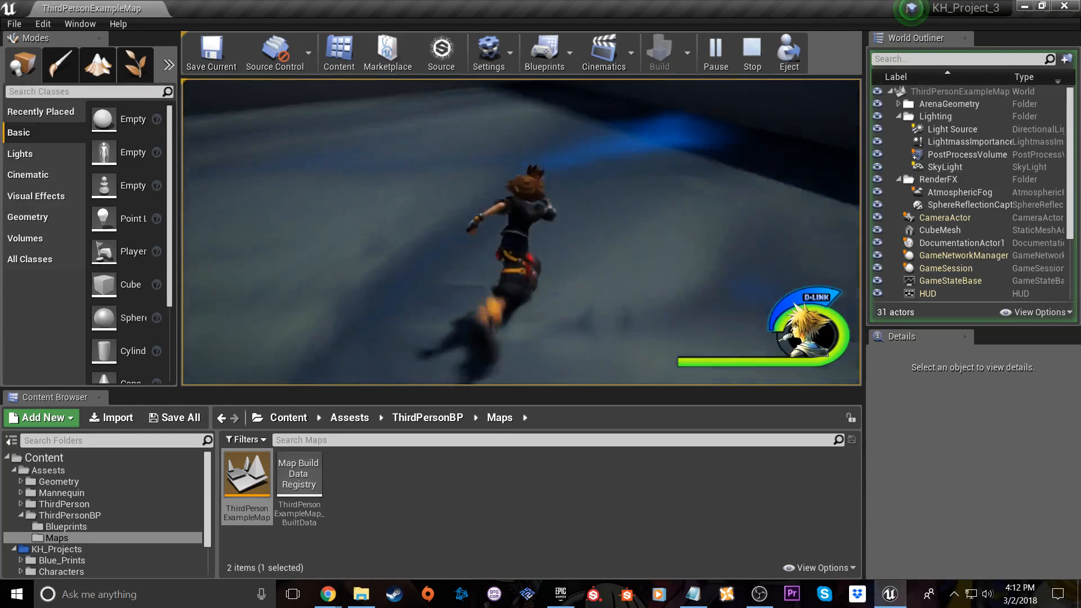
pyautogui.press('w')
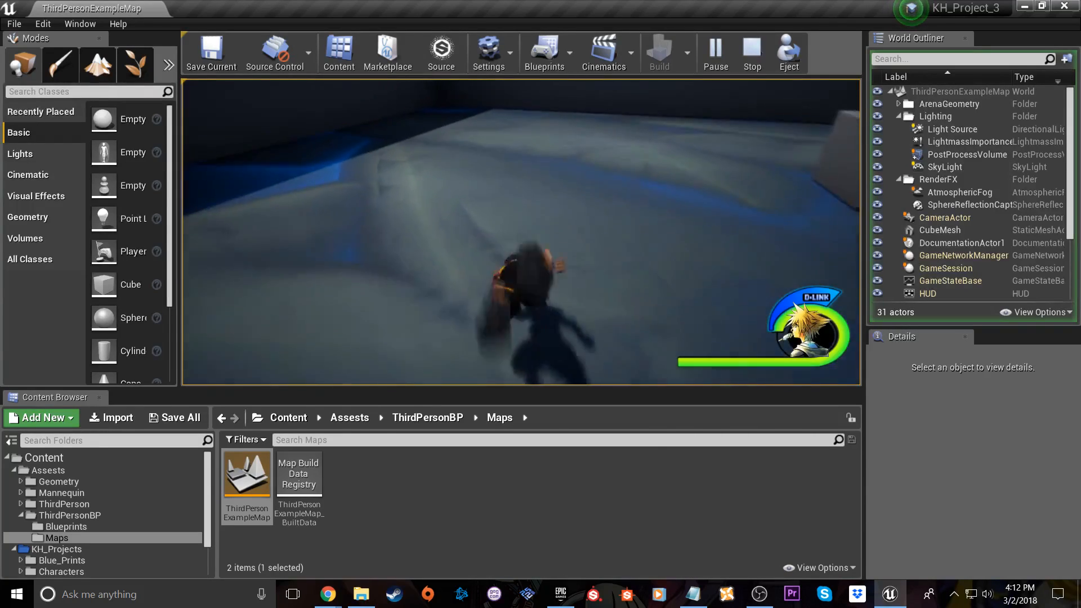
pyautogui.press('w')
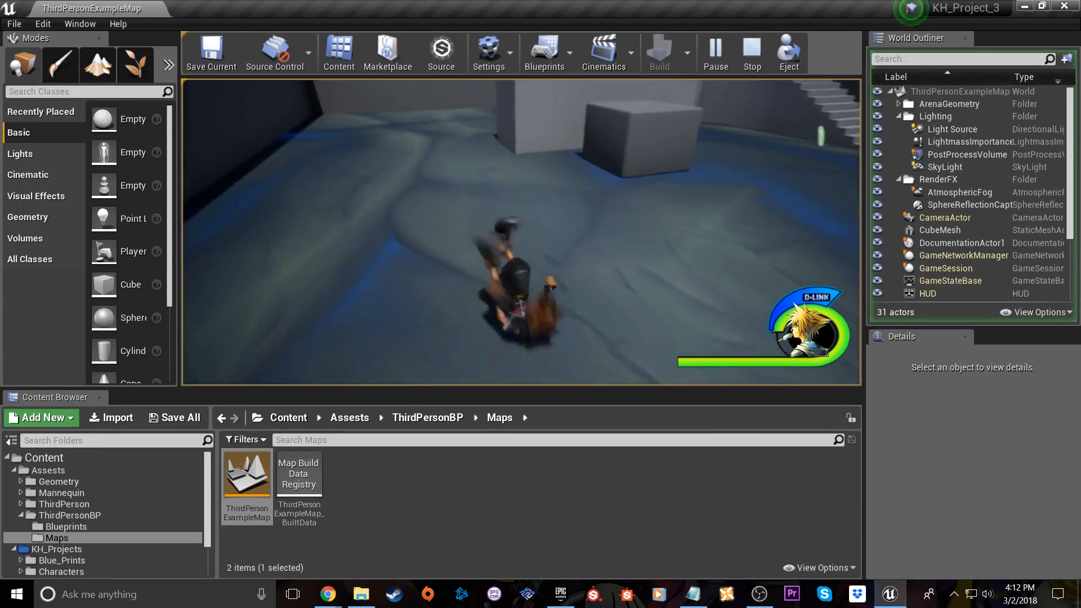
pyautogui.press('w')
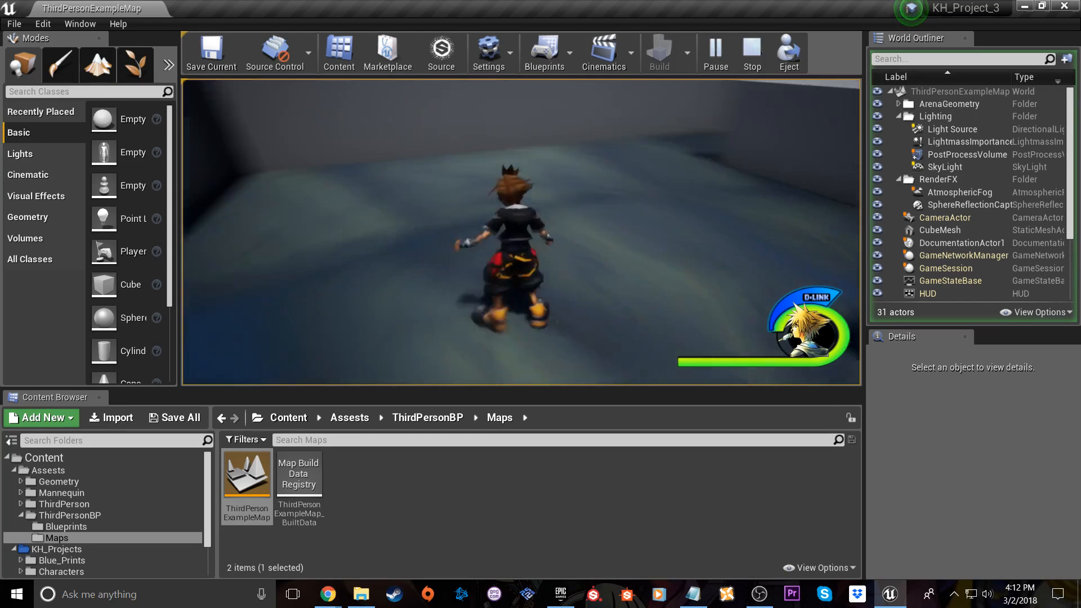
pyautogui.press('w')
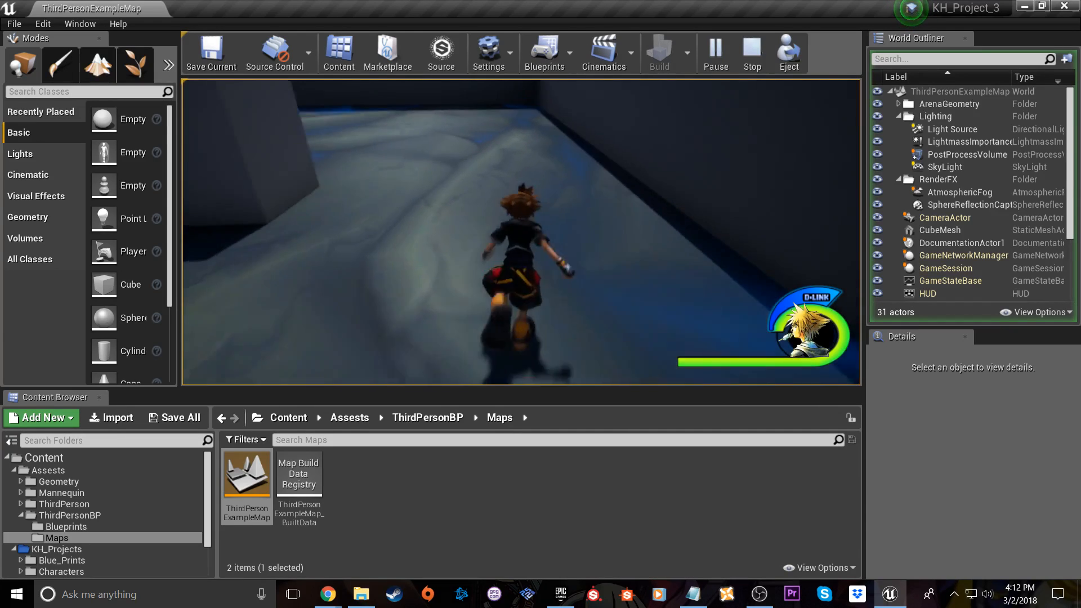
pyautogui.press('w')
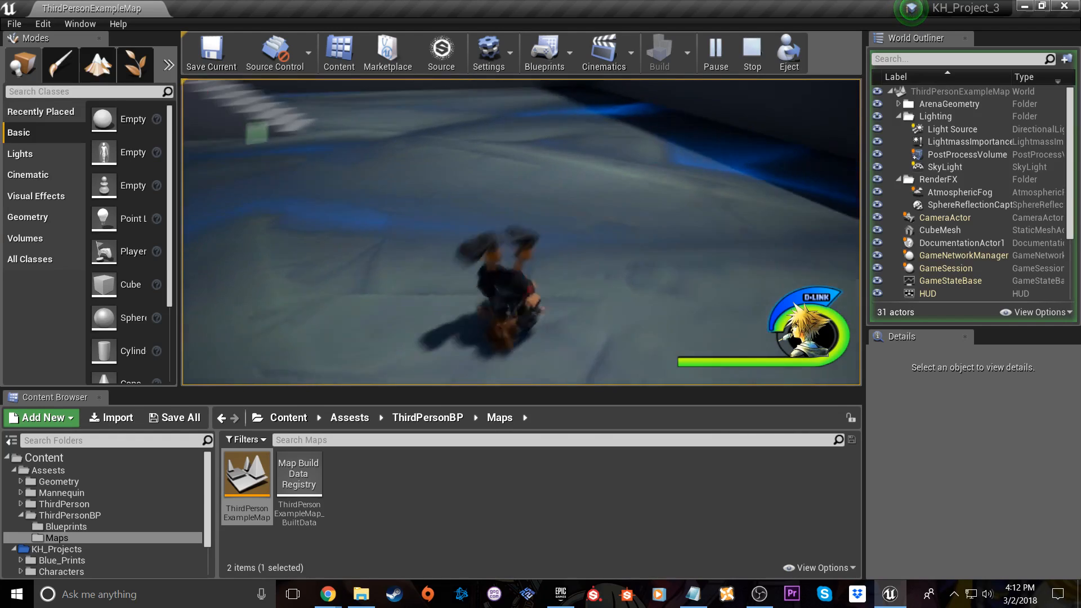
pyautogui.press('w')
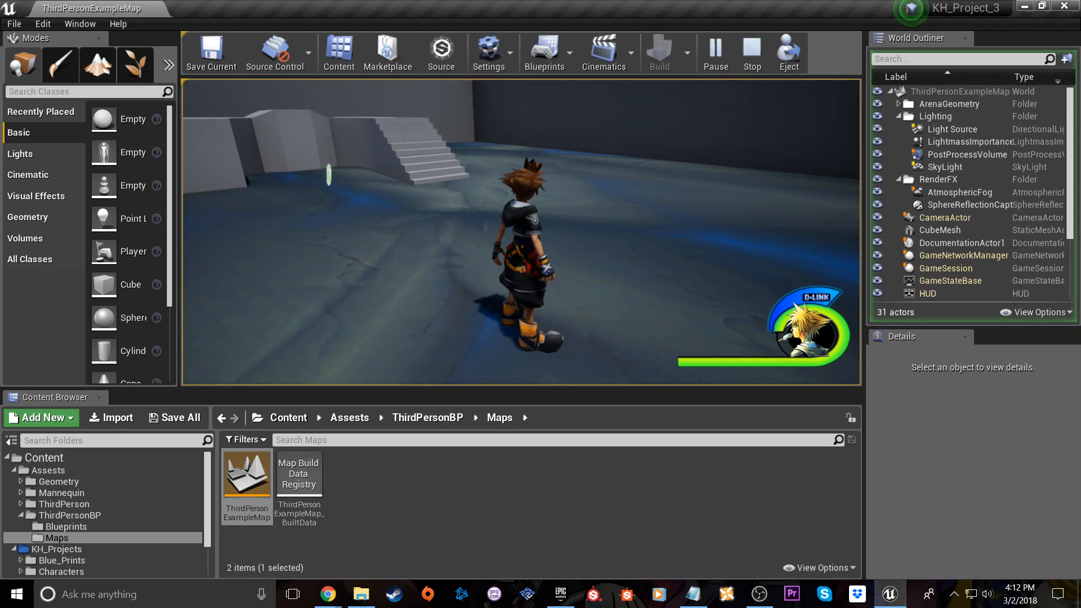
# Test the character's jump and running on the open floor, then end the play session
pyautogui.press('w')
pyautogui.press('space')
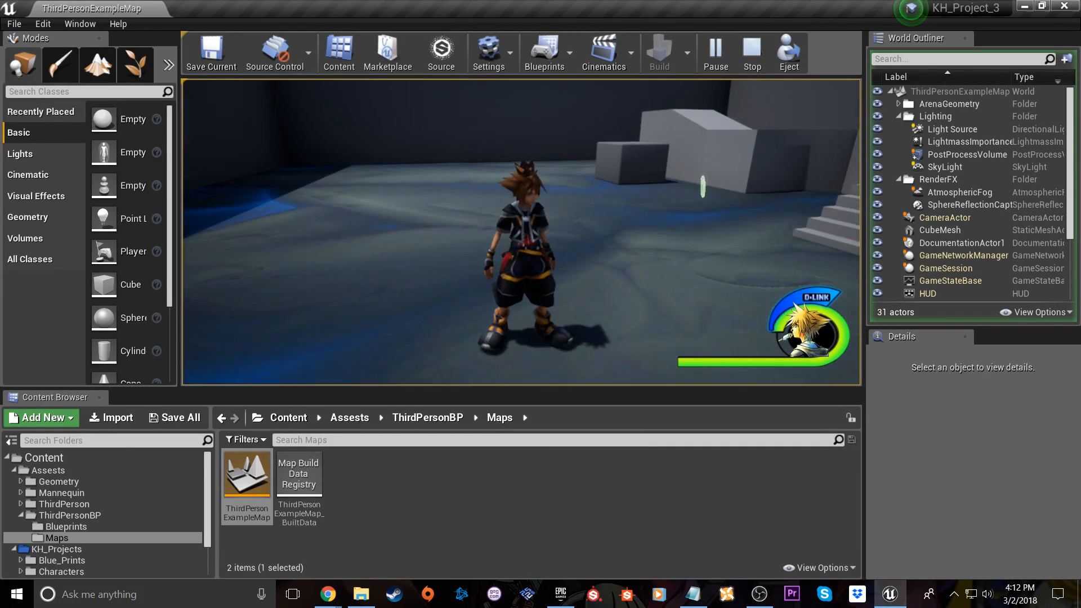
pyautogui.press('w')
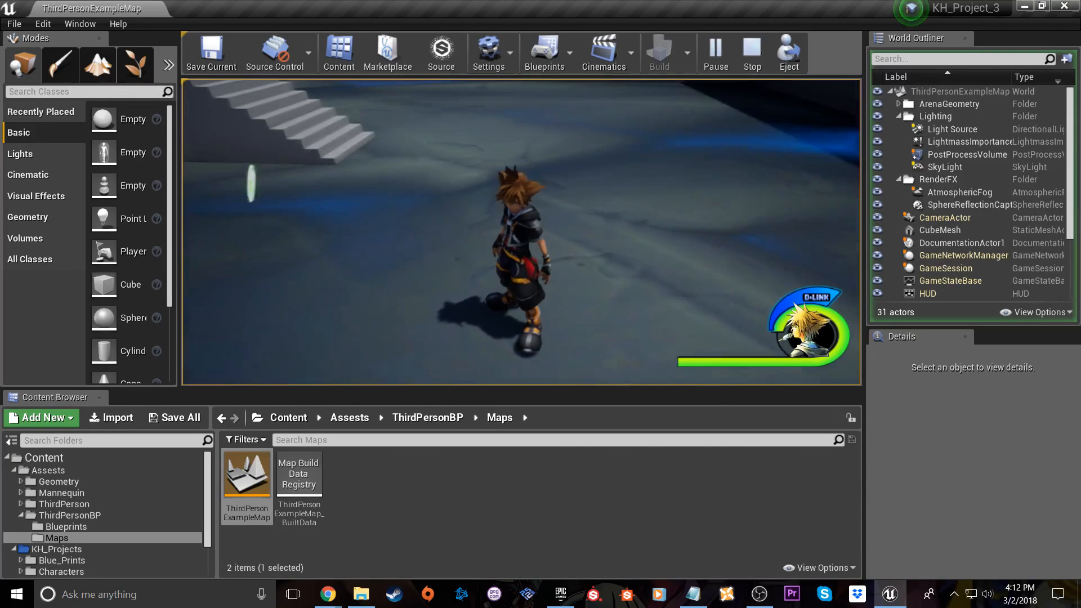
pyautogui.press('w')
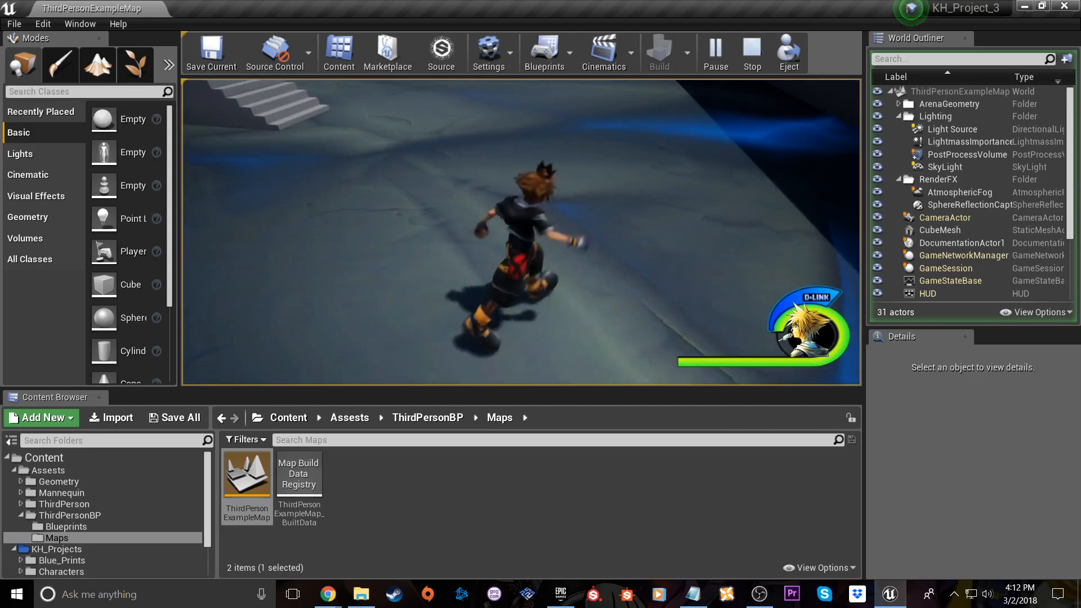
pyautogui.press('Escape')
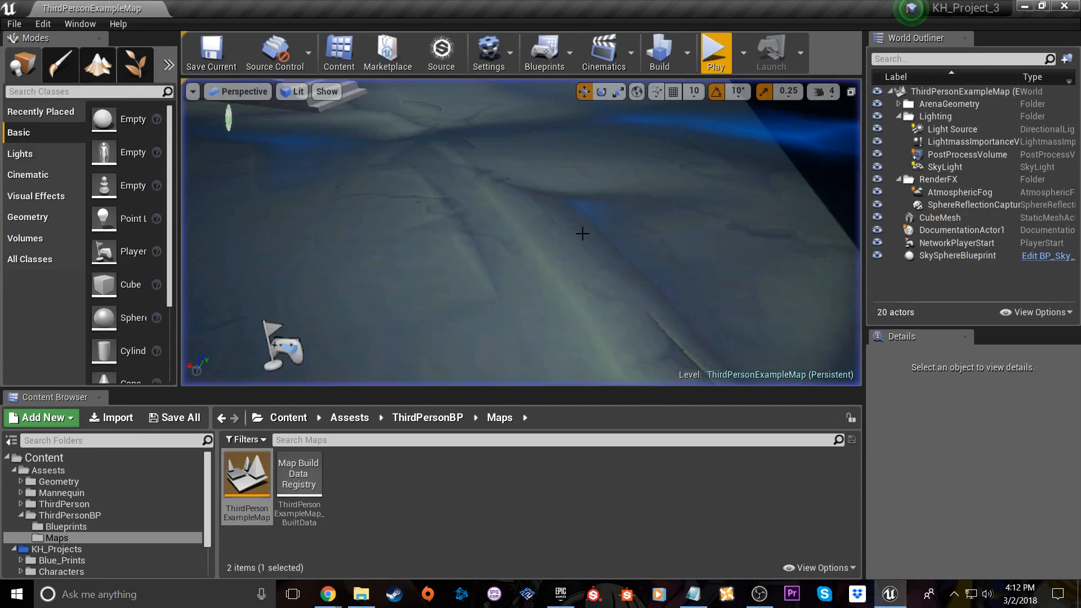
# View the arena floor from above and open the Stylized_Stone_Wall_INST substance graph instance from the KH_Projects/Materails folder
pyautogui.moveTo(577, 280); pyautogui.dragTo(517, 264, button='right')
pyautogui.press('s')
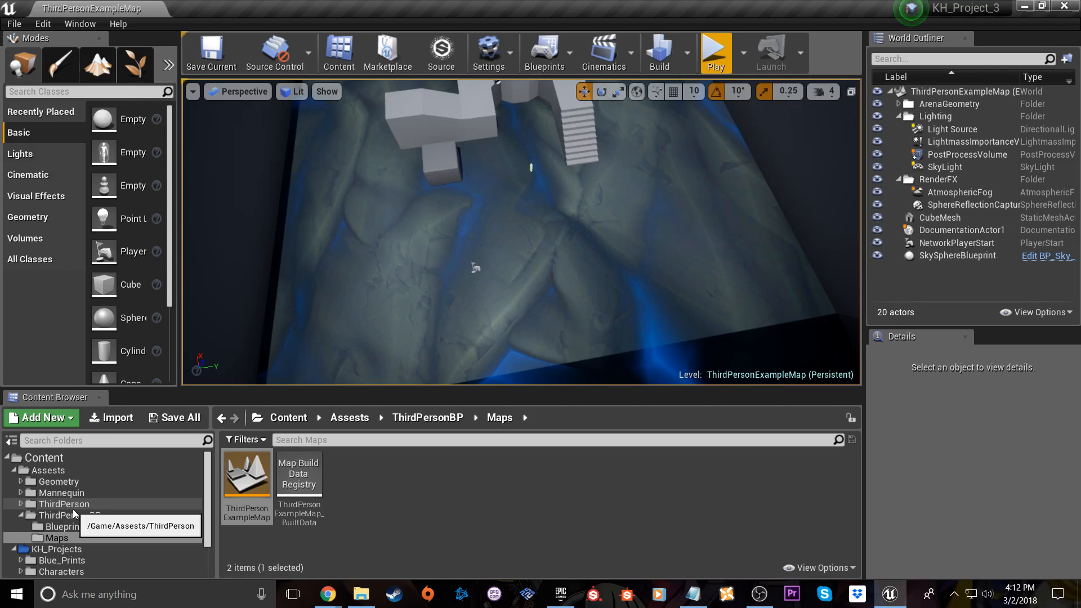
pyautogui.scroll(-2, 77, 555)
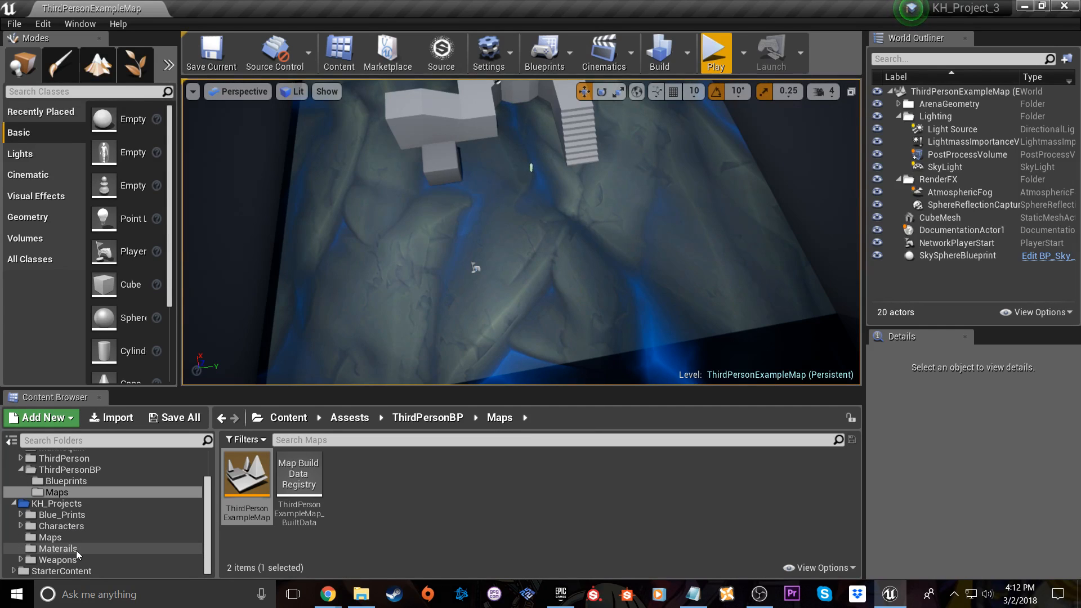
pyautogui.click(76, 549)
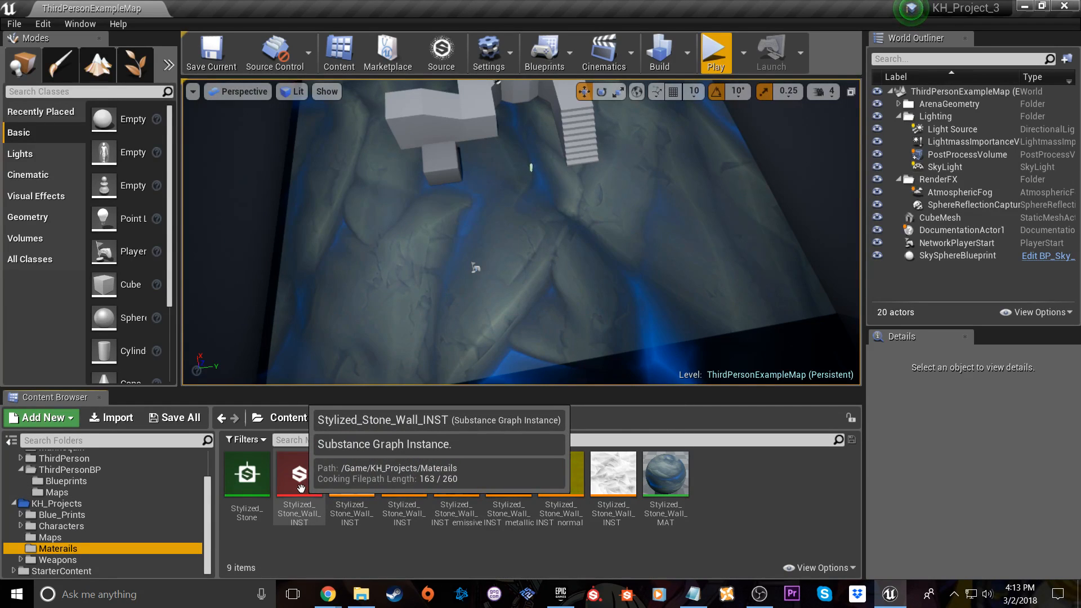
pyautogui.doubleClick(298, 510)
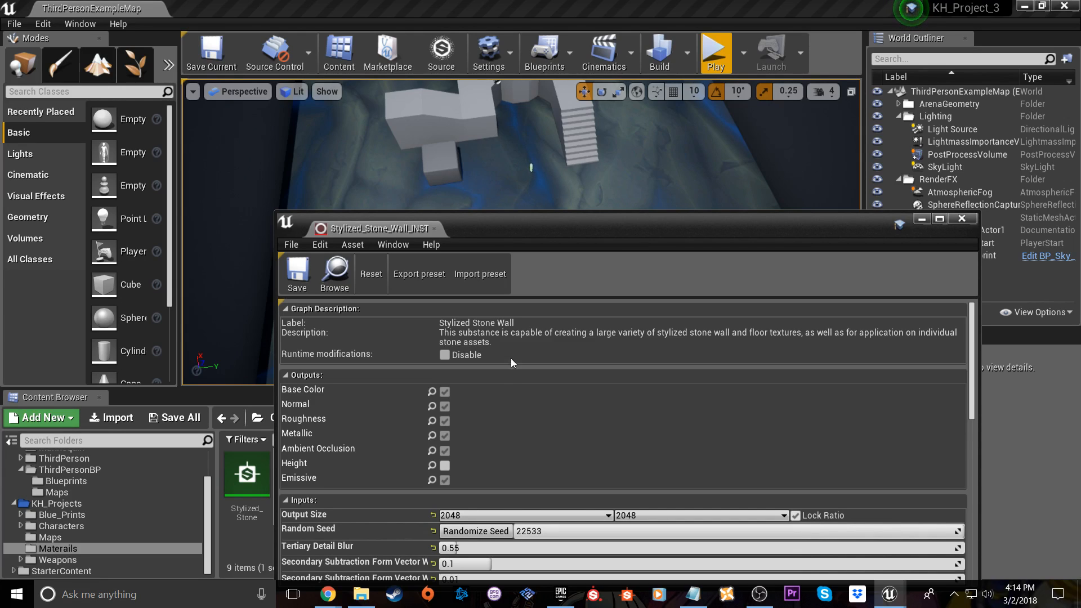
# Randomize the Stylized_Stone_Wall_INST seed to 27415 and set the emissive color's green value to 0.78
pyautogui.moveTo(541, 233); pyautogui.dragTo(520, 141)
pyautogui.scroll(-3, 579, 278)
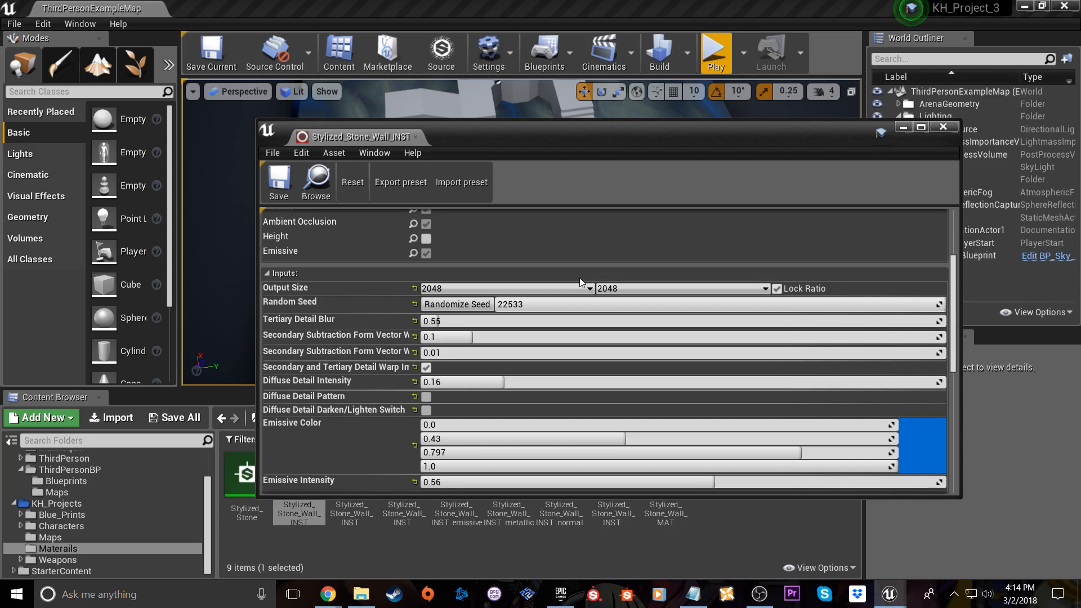
pyautogui.scroll(1, 581, 258)
pyautogui.moveTo(500, 143); pyautogui.dragTo(885, 174)
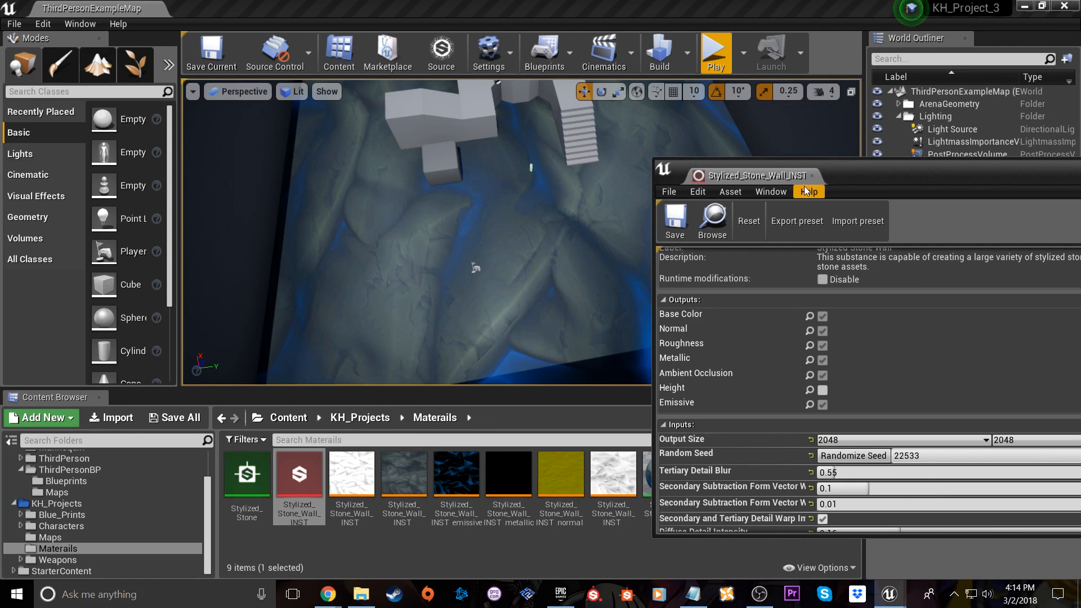
pyautogui.scroll(-1, 845, 401)
pyautogui.scroll(-1, 844, 401)
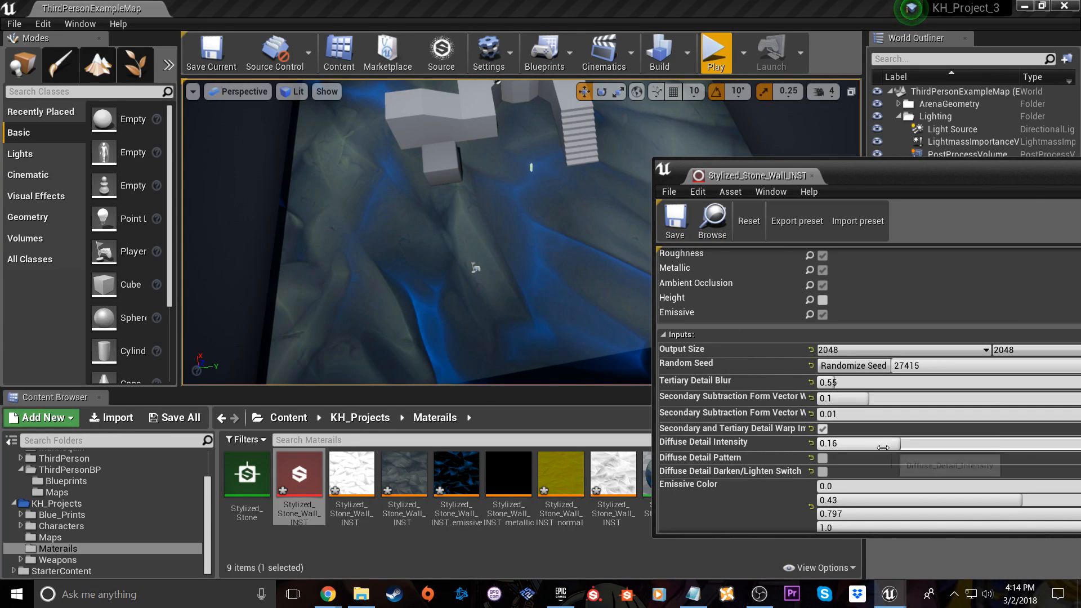
pyautogui.moveTo(905, 502); pyautogui.dragTo(1075, 502)
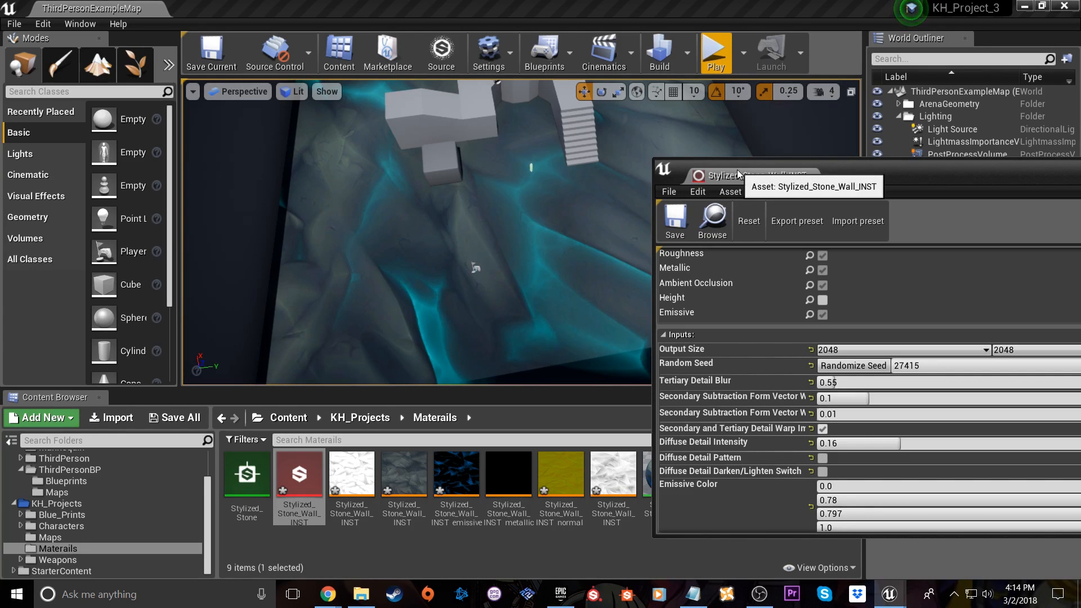
pyautogui.moveTo(779, 179); pyautogui.dragTo(608, 244)
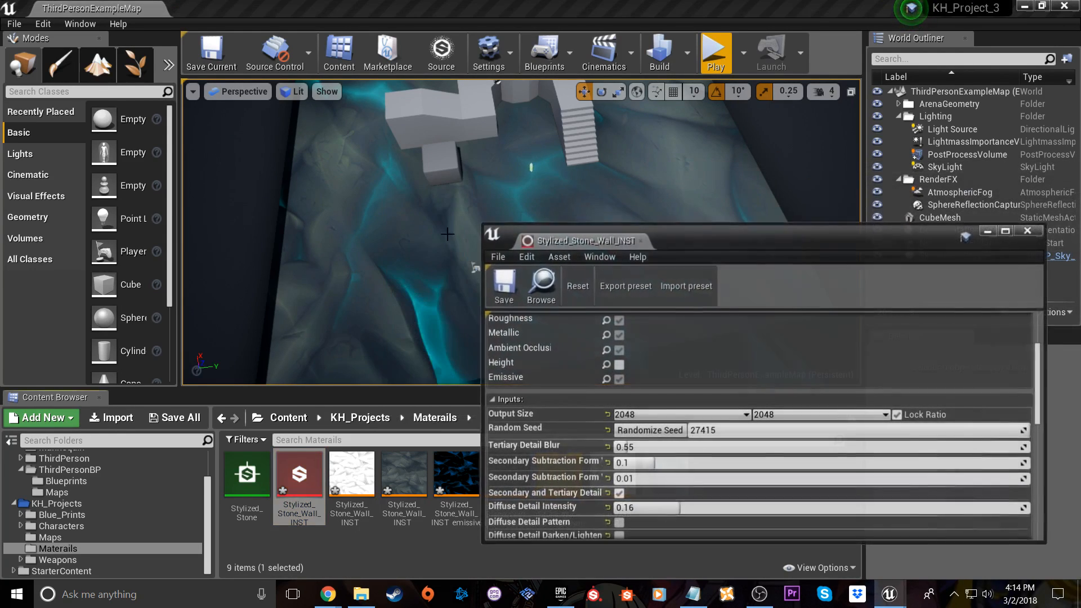
# Save and close the stone wall substance instance, and preview the recolored floor in a brief play session
pyautogui.click(513, 287)
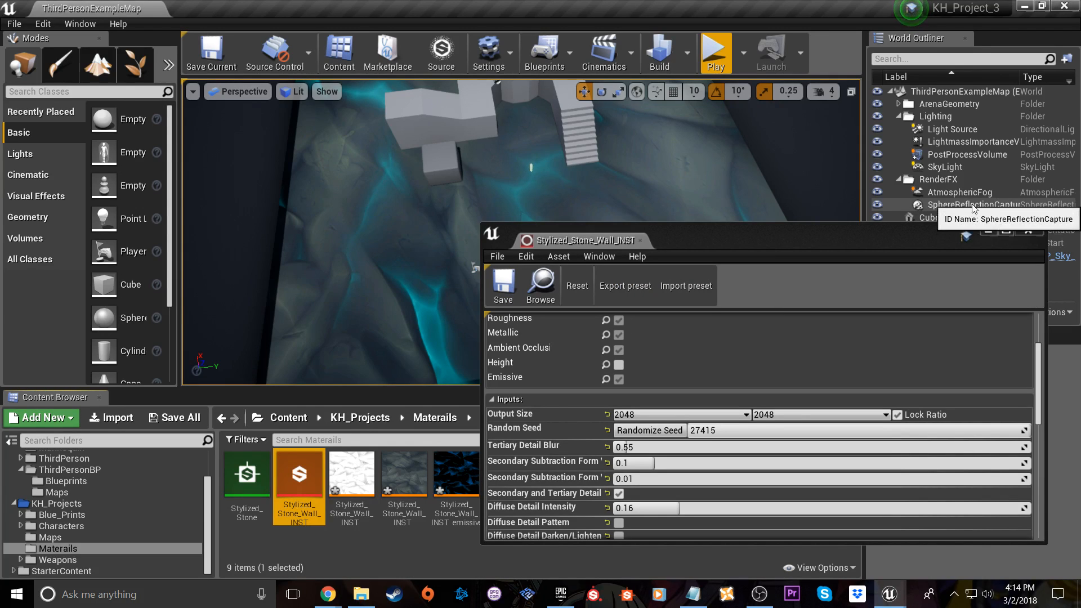
pyautogui.click(1028, 230)
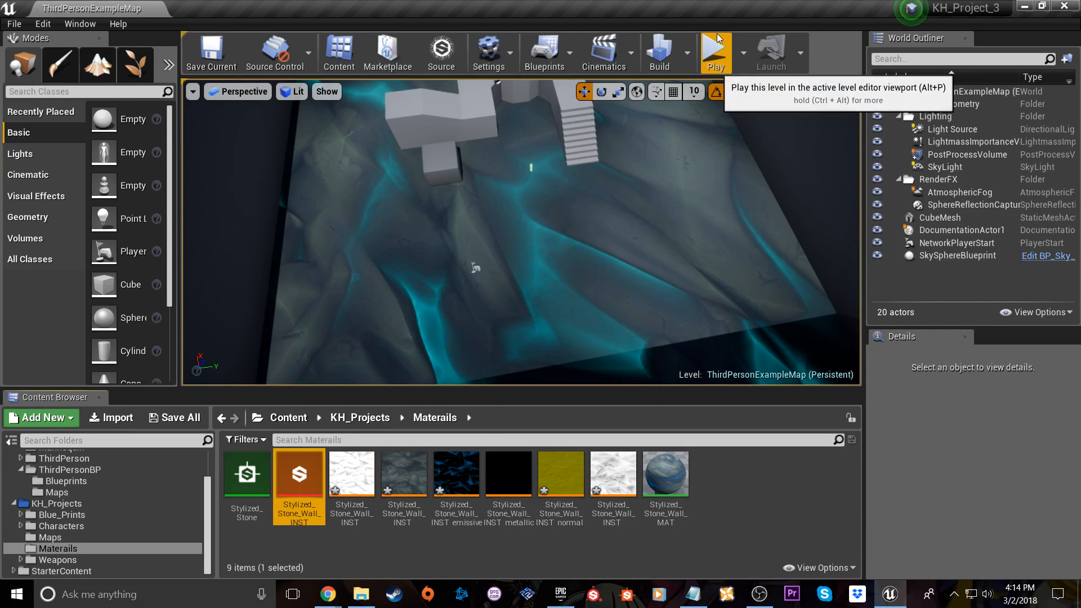
pyautogui.click(715, 51)
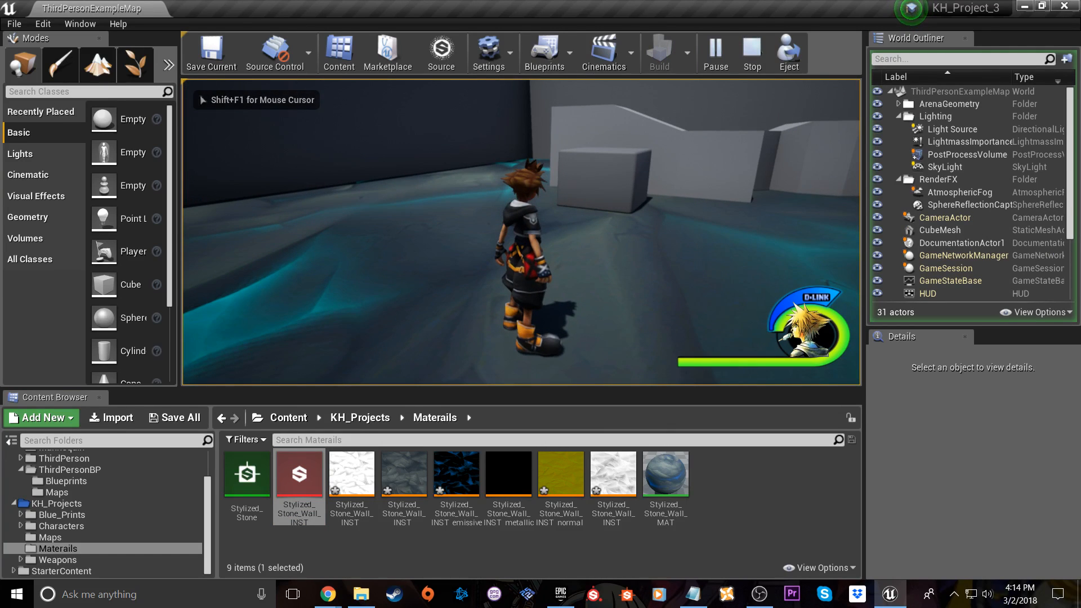
pyautogui.press('Escape')
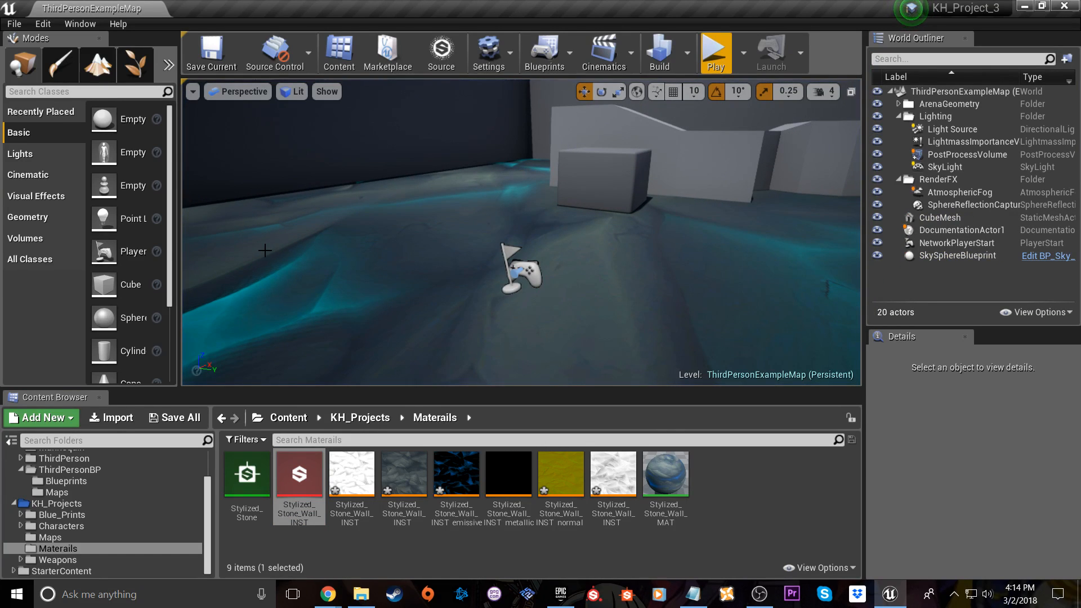
# Save the project, and close both the KH_Project_3 editor and the Epic Games launcher
pyautogui.click(14, 25)
pyautogui.click(55, 146)
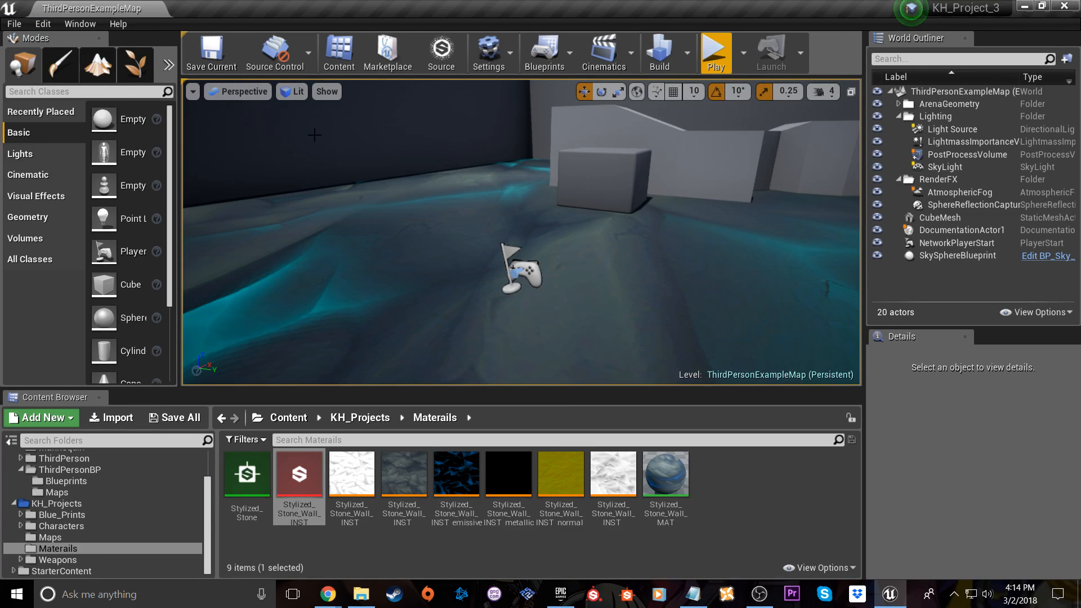
pyautogui.click(1064, 6)
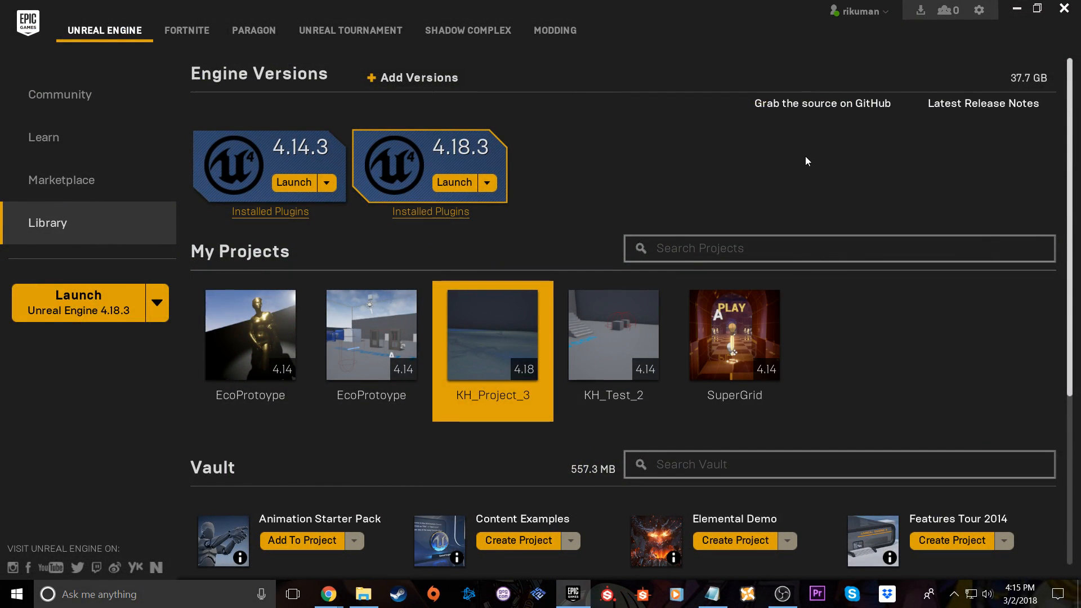
pyautogui.click(1065, 8)
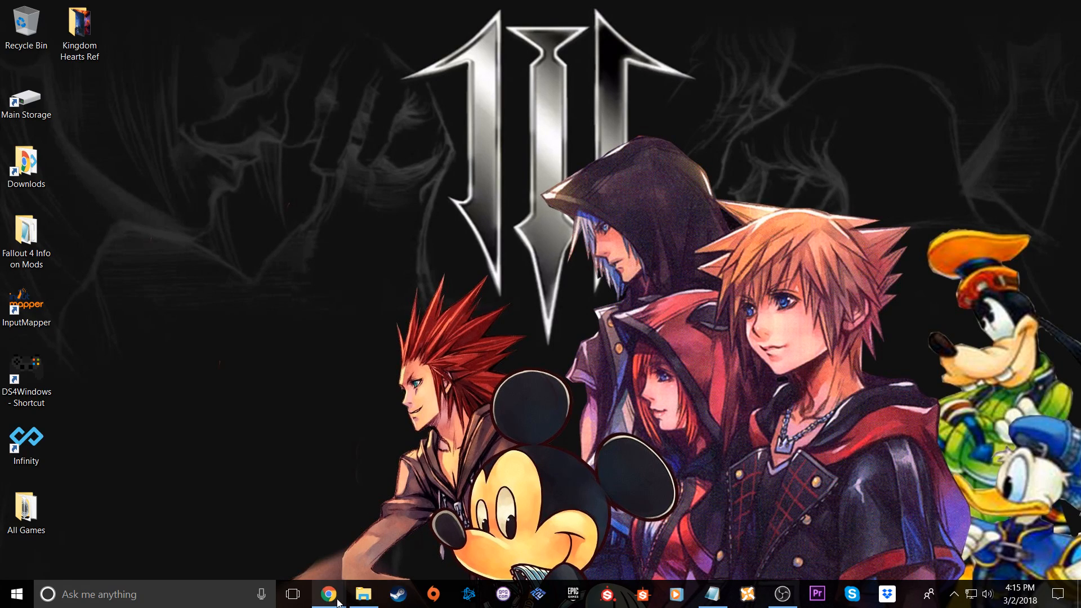
# Check the live chat and stream info on the YouTube live dashboard in Chrome, and minimize that window
pyautogui.moveTo(338, 602)
pyautogui.click(412, 535)
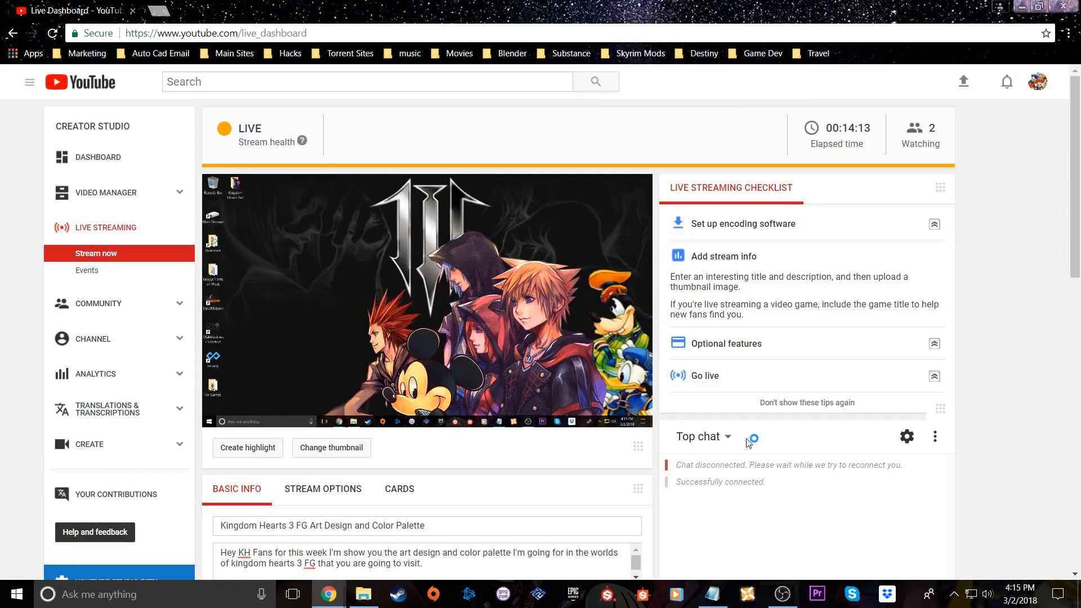
pyautogui.scroll(-5, 980, 414)
pyautogui.scroll(2, 979, 337)
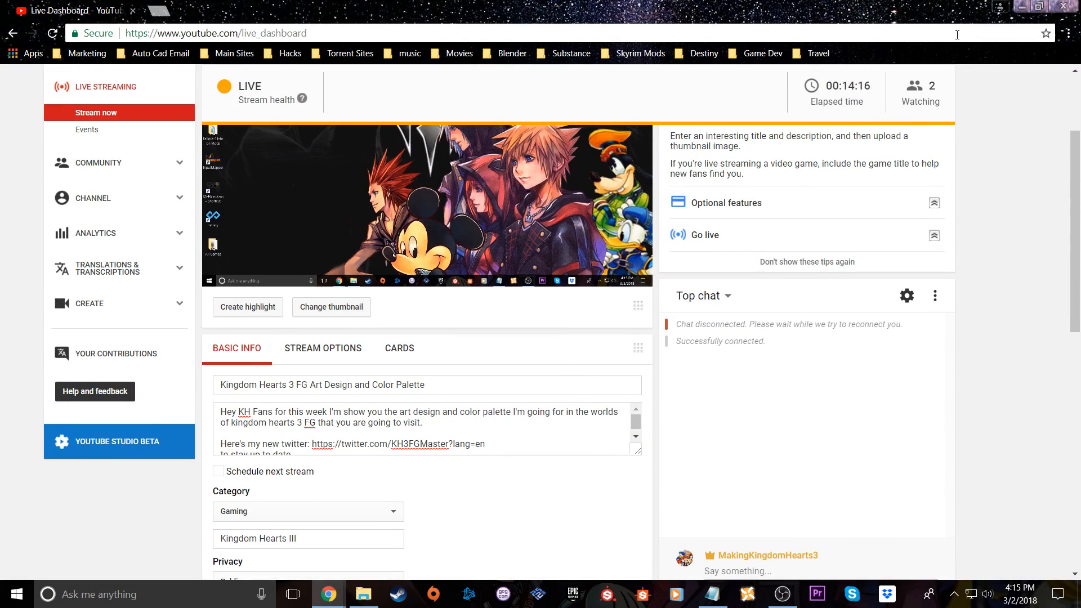
pyautogui.click(1022, 6)
# Switch to the Kingdom Hearts III Monsters, Inc. trailer in Chrome, mute it and skip ahead to 0:39
pyautogui.moveTo(329, 595)
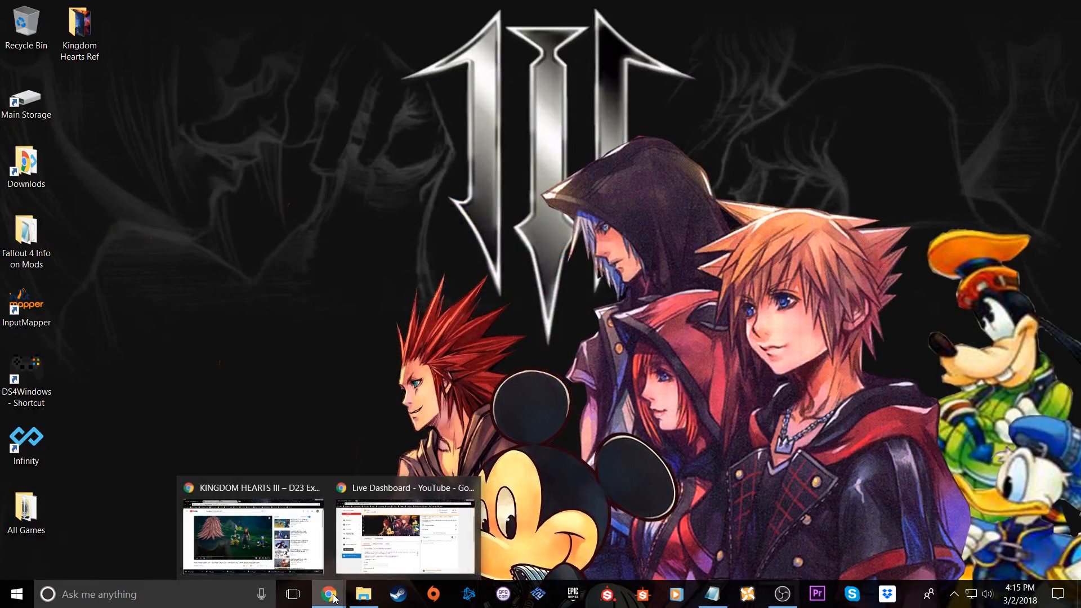
pyautogui.click(288, 530)
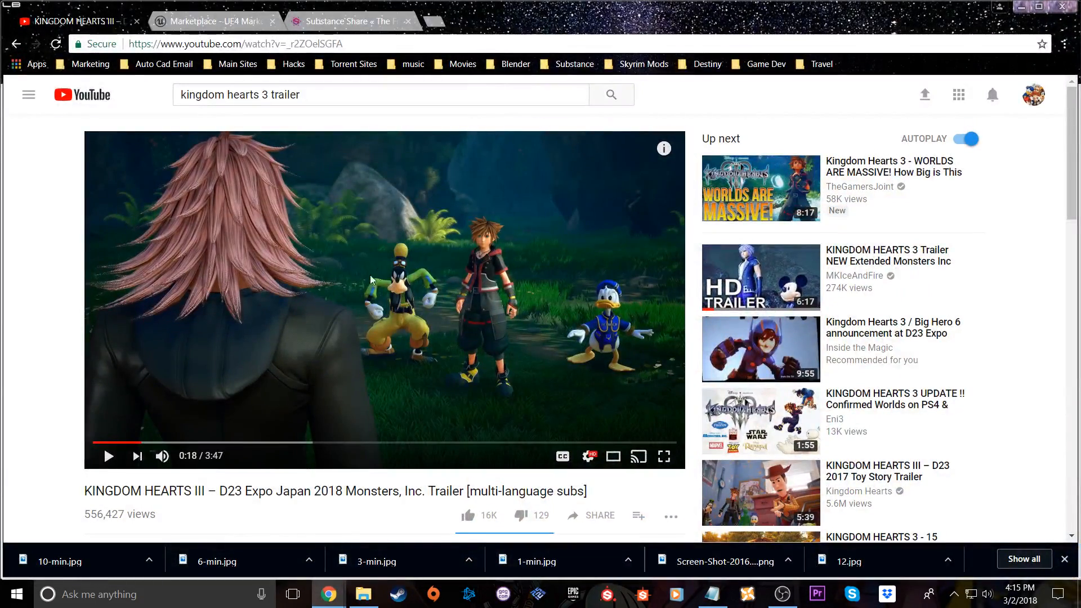
pyautogui.moveTo(223, 493); pyautogui.dragTo(290, 493)
pyautogui.click(317, 496)
pyautogui.click(162, 456)
pyautogui.moveTo(174, 442); pyautogui.dragTo(195, 442)
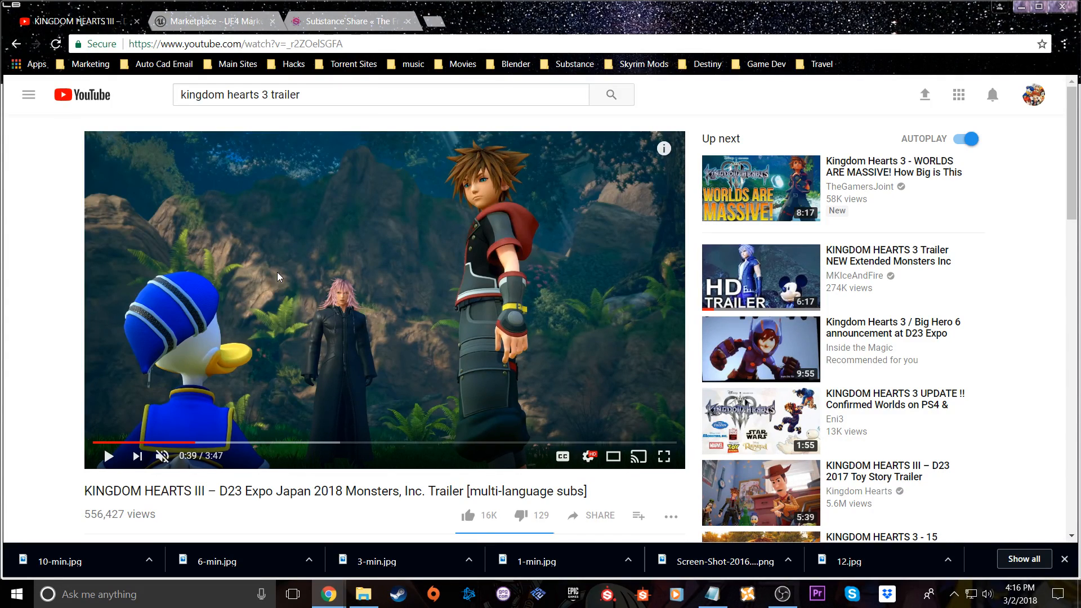
# Step through the trailer's Monsters, Inc. scenes, stopping at 1:14, 1:23, 1:33 and 1:37
pyautogui.click(236, 442)
pyautogui.click(259, 443)
pyautogui.click(284, 443)
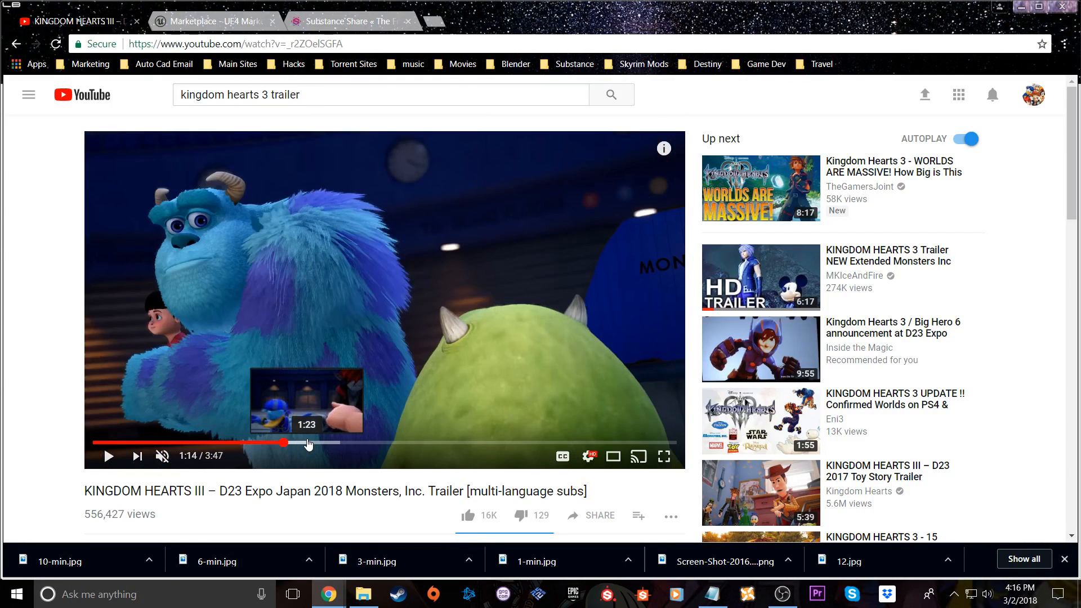
pyautogui.click(308, 443)
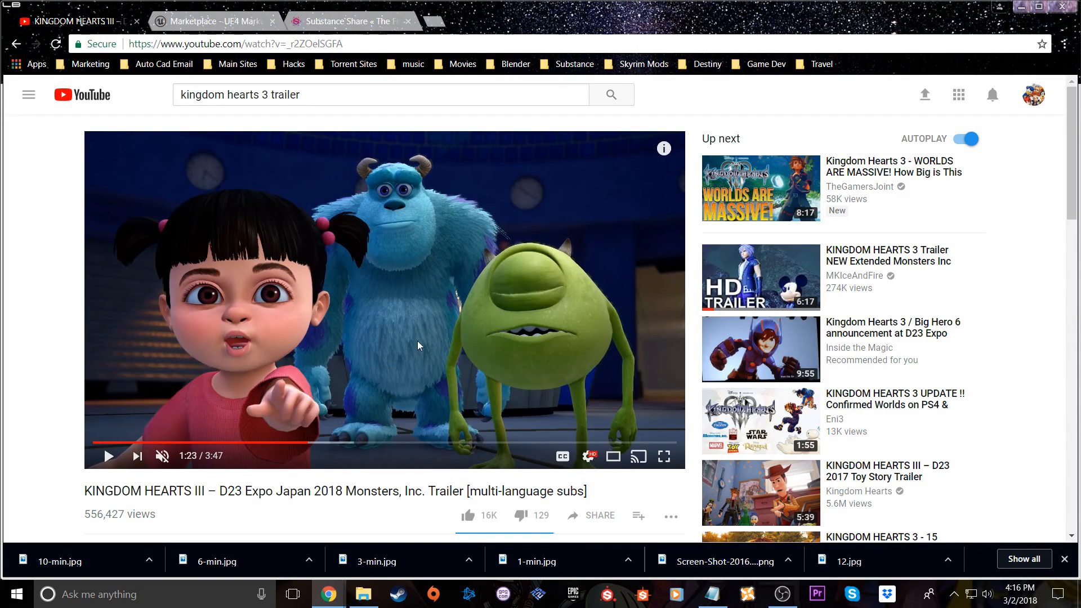
pyautogui.click(333, 443)
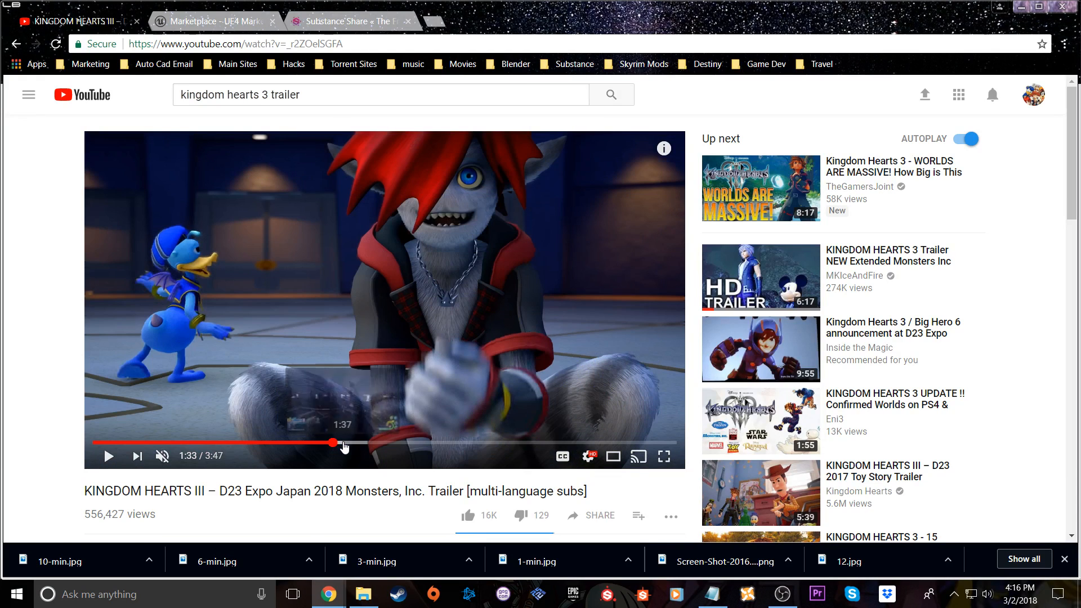
pyautogui.click(344, 443)
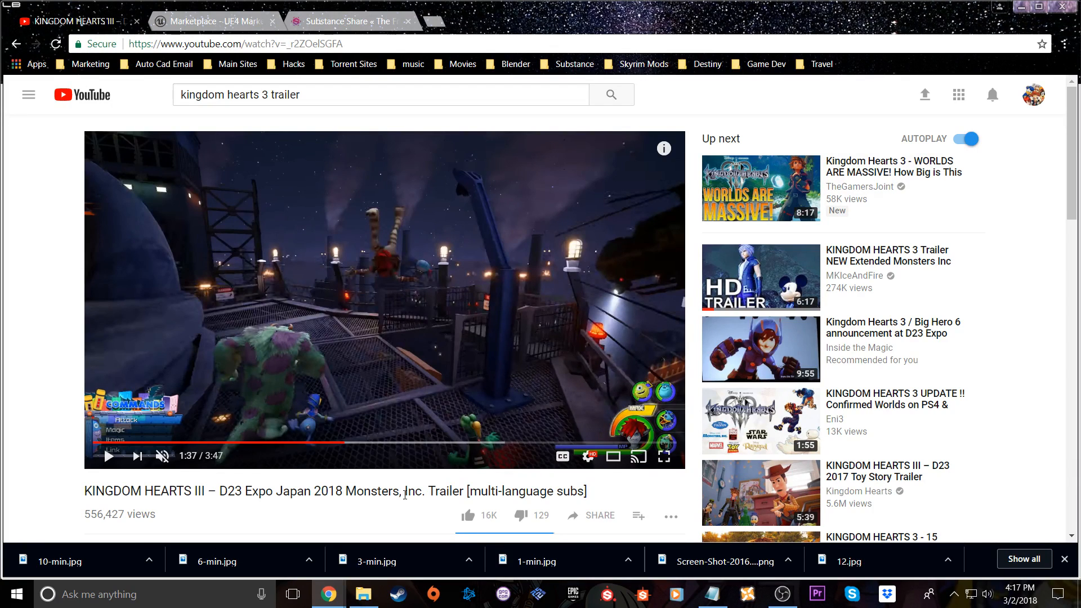
# Jump forward to the trailer's forest combat scenes, viewing the frames at 2:05 and 2:01
pyautogui.click(384, 443)
pyautogui.click(399, 443)
pyautogui.click(416, 442)
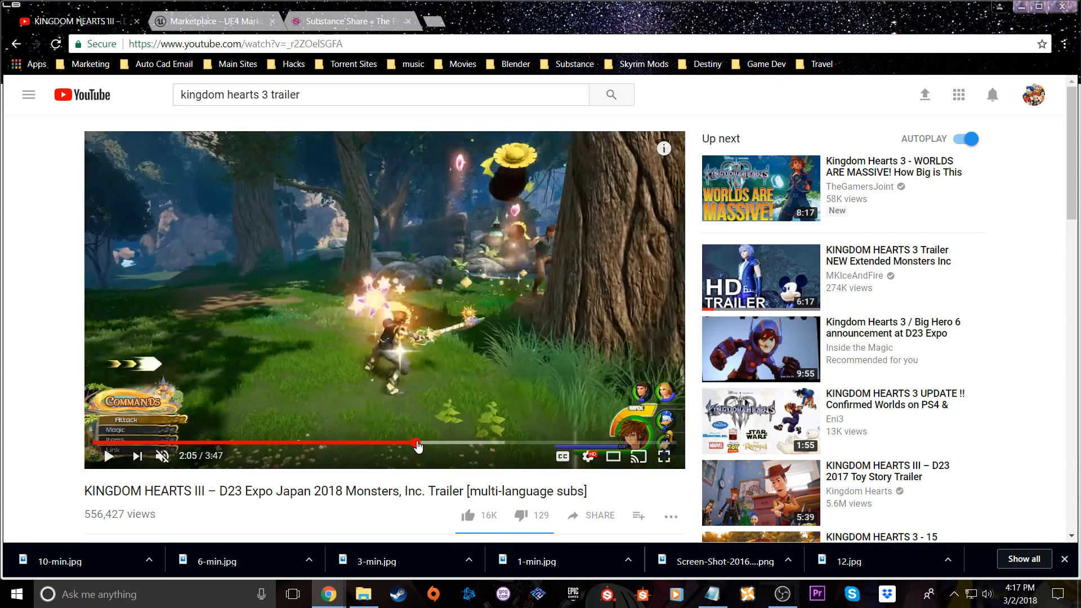
pyautogui.click(386, 442)
pyautogui.click(405, 443)
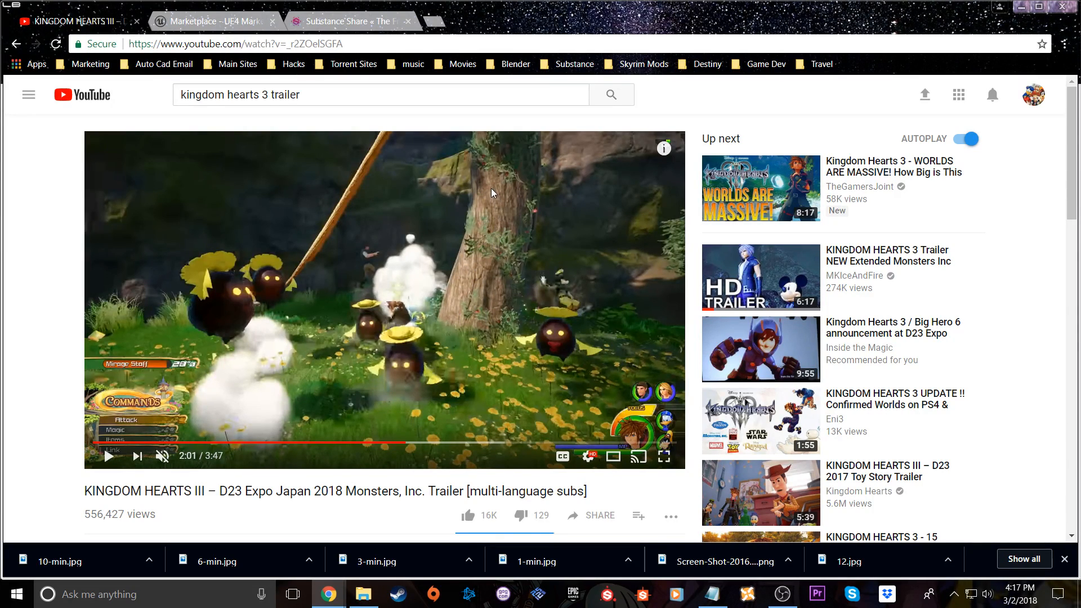
# Examine the trailer's cave, water summon and Shotlock scenes between 2:09 and 2:23
pyautogui.click(428, 444)
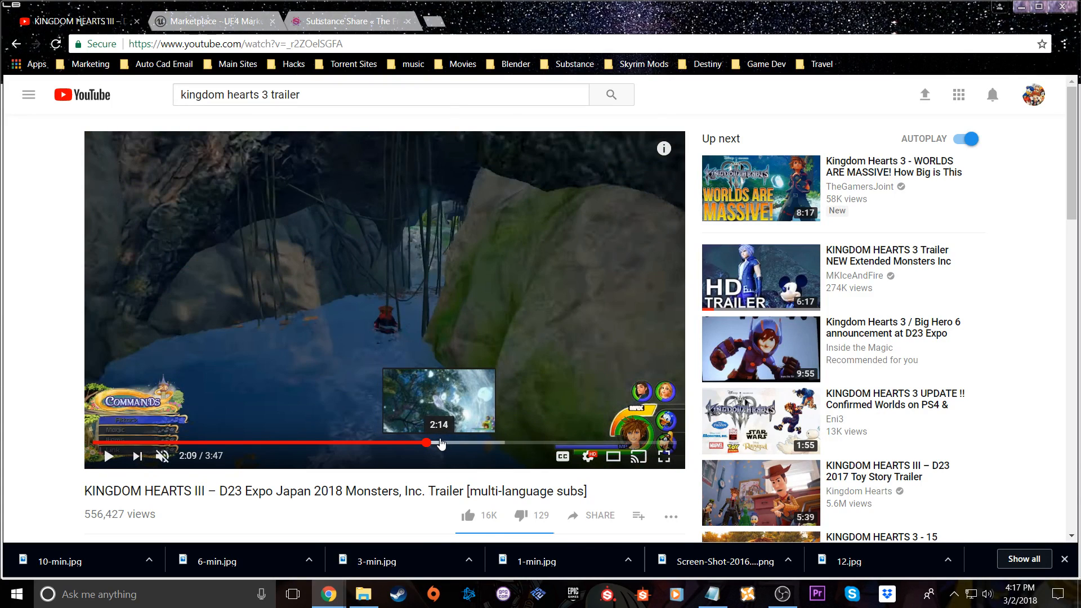
pyautogui.click(440, 445)
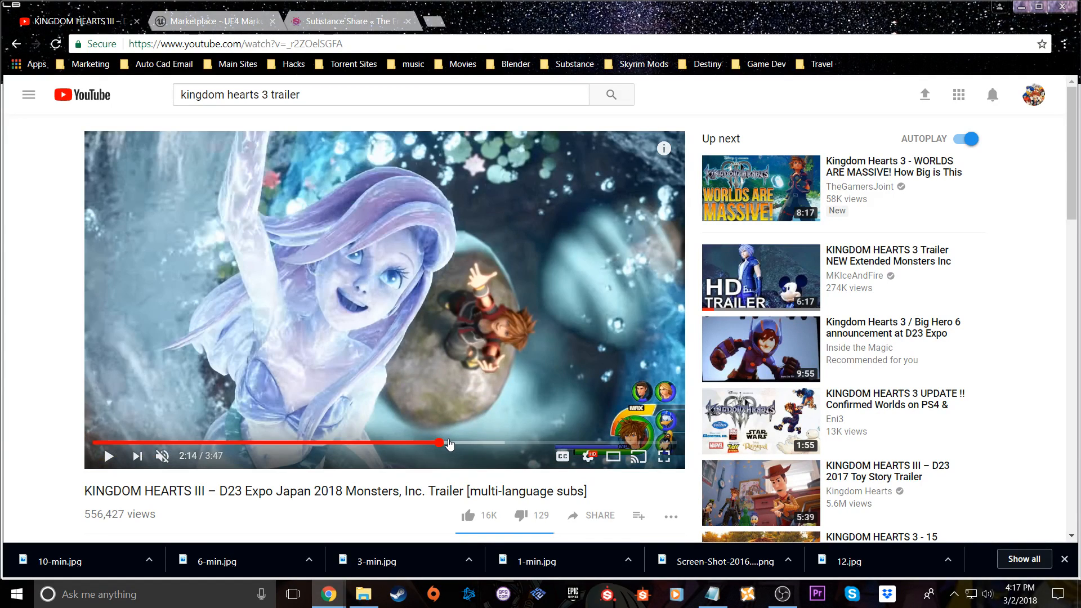
pyautogui.click(433, 444)
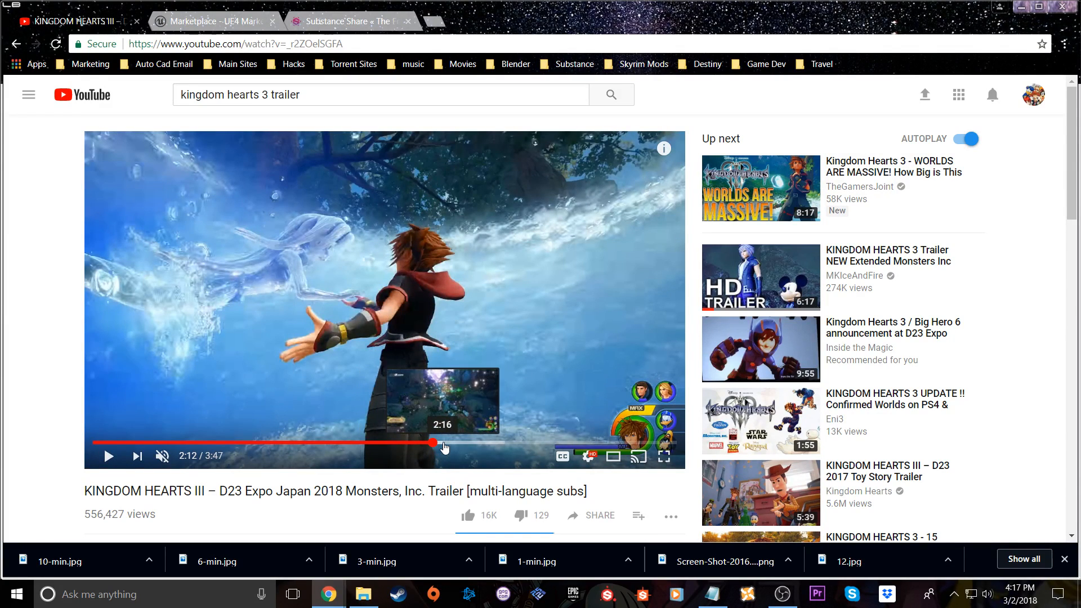
pyautogui.click(445, 444)
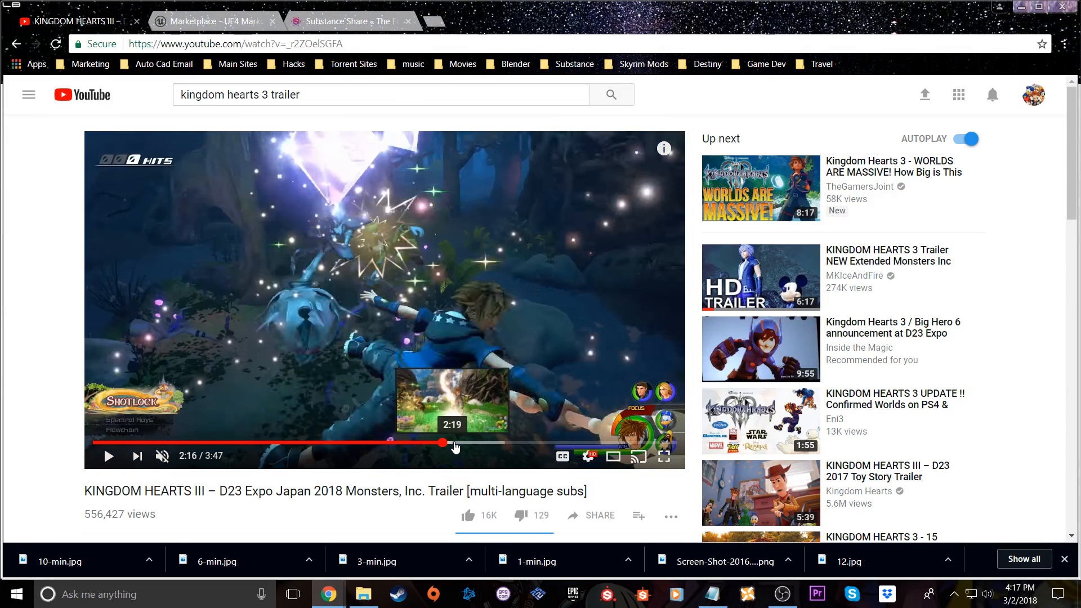
pyautogui.click(453, 444)
pyautogui.click(464, 444)
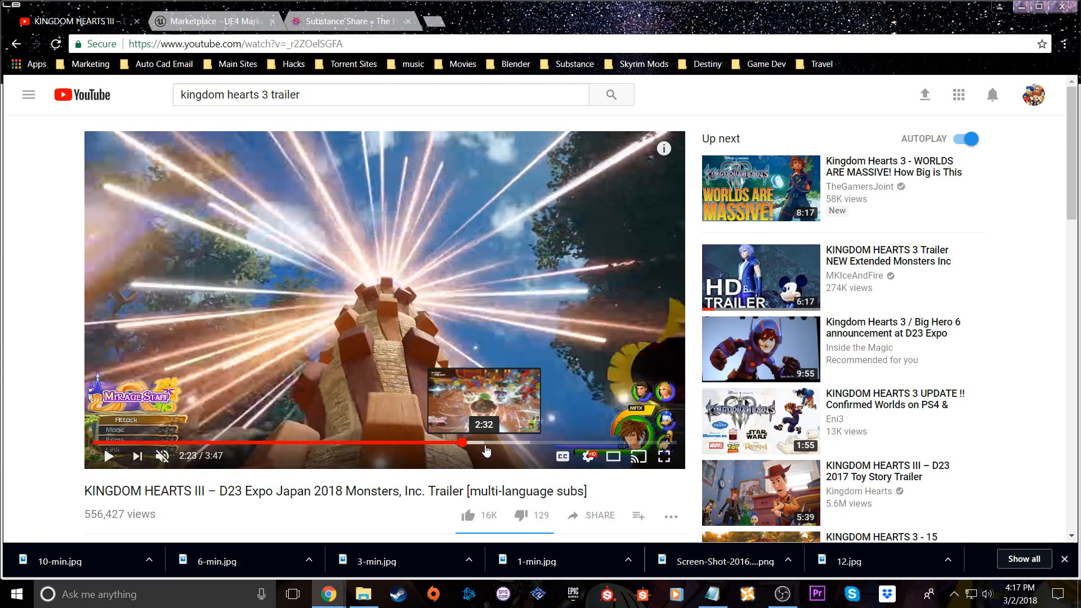
# Skip through the rest of the trailer from the teacup attack at 2:32 to the hooded figure at 3:30
pyautogui.click(486, 445)
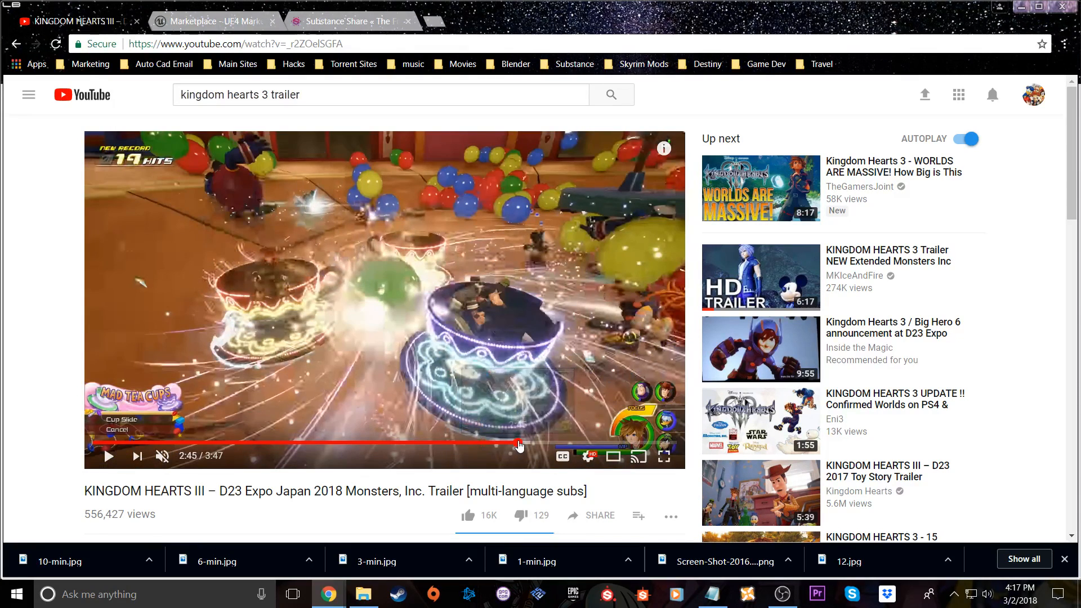
pyautogui.click(520, 443)
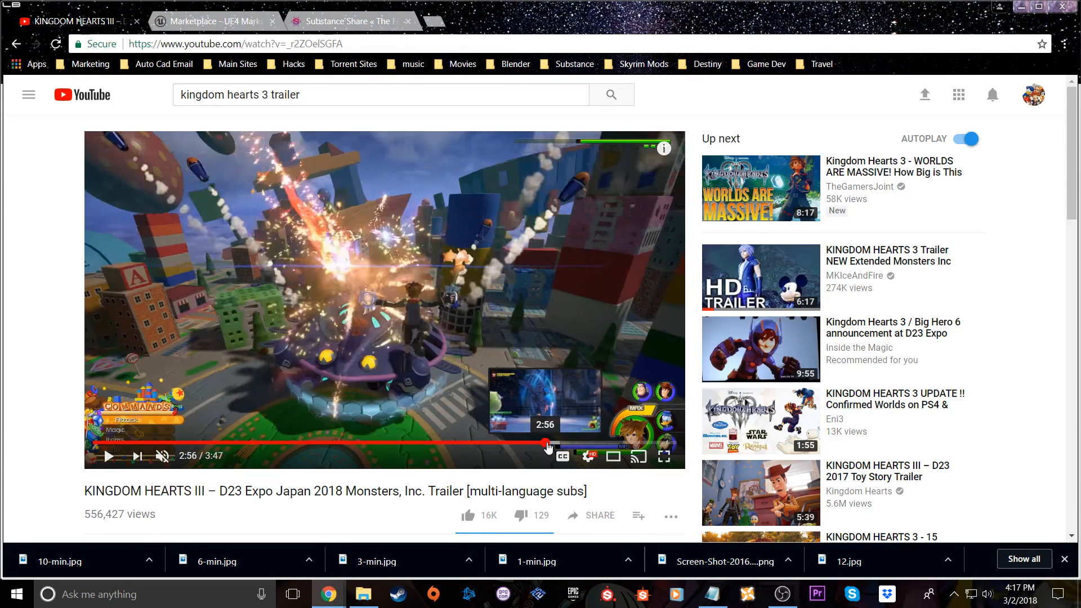
pyautogui.click(552, 443)
pyautogui.click(581, 443)
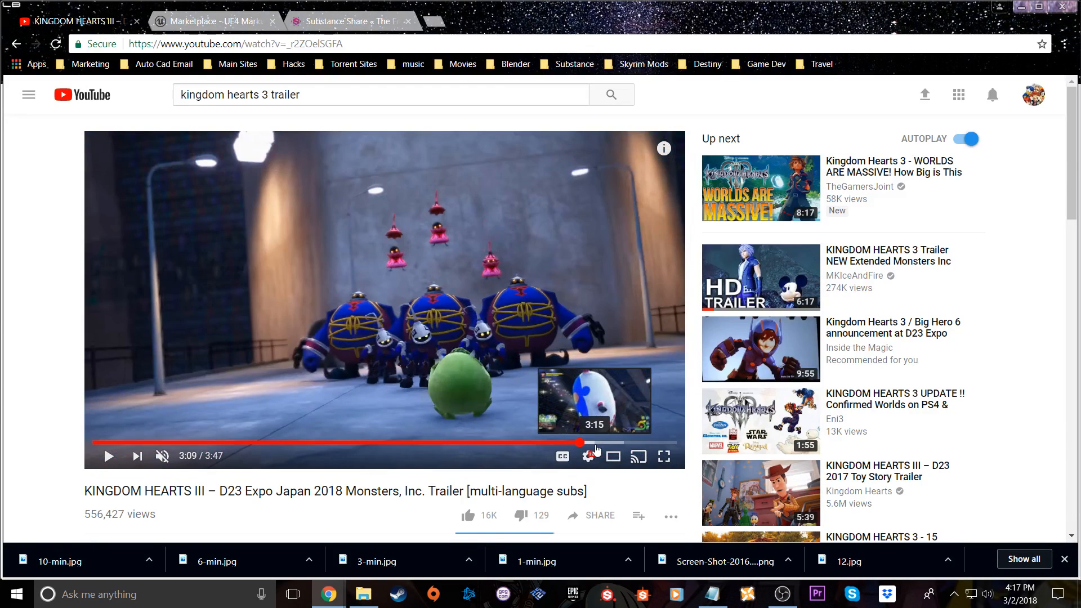
pyautogui.click(596, 444)
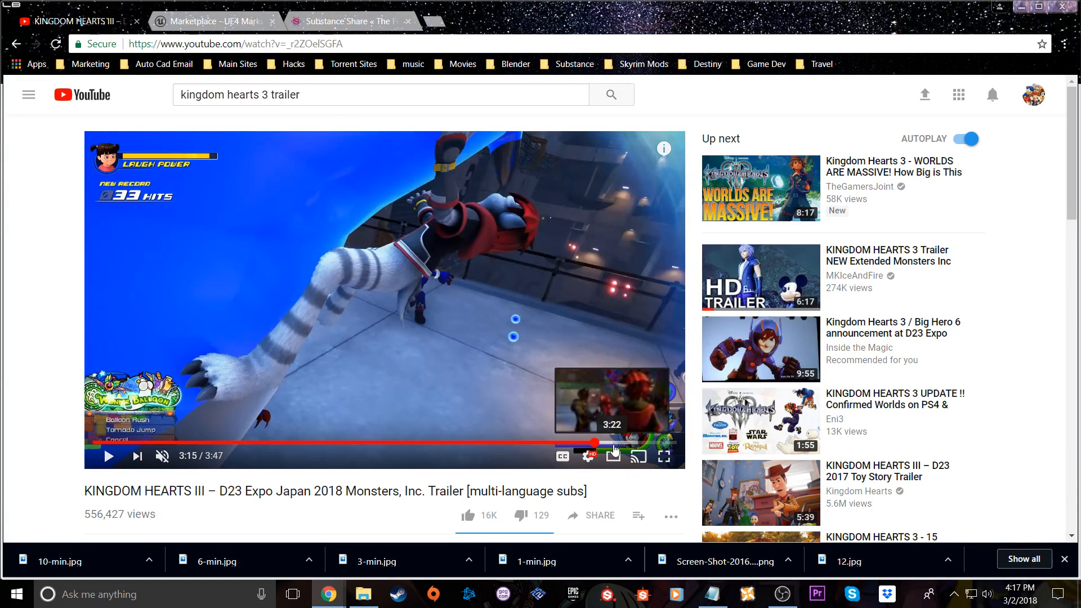
pyautogui.click(614, 443)
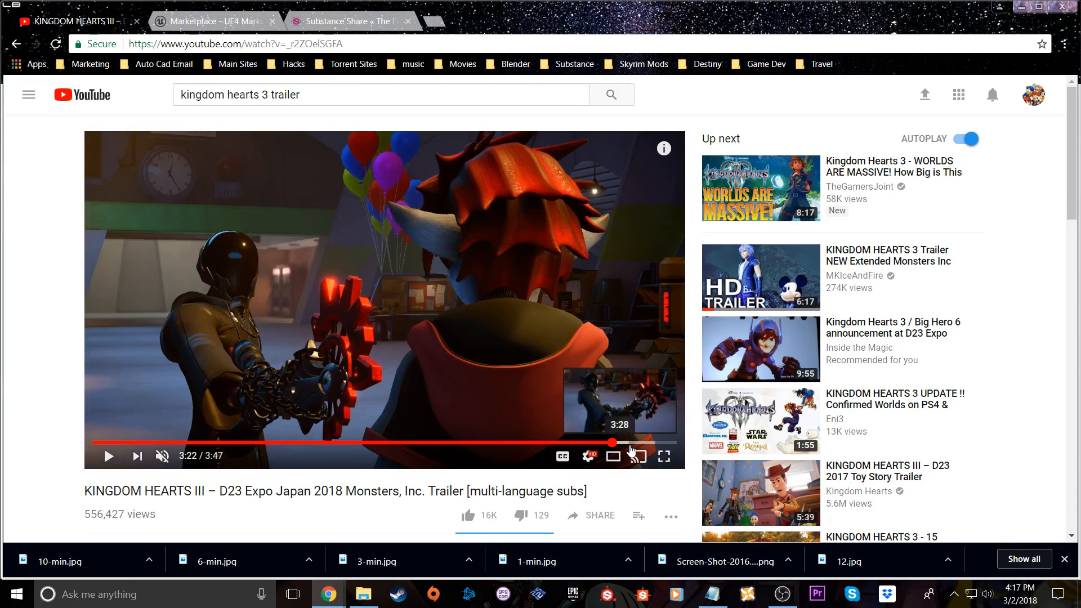
pyautogui.click(634, 444)
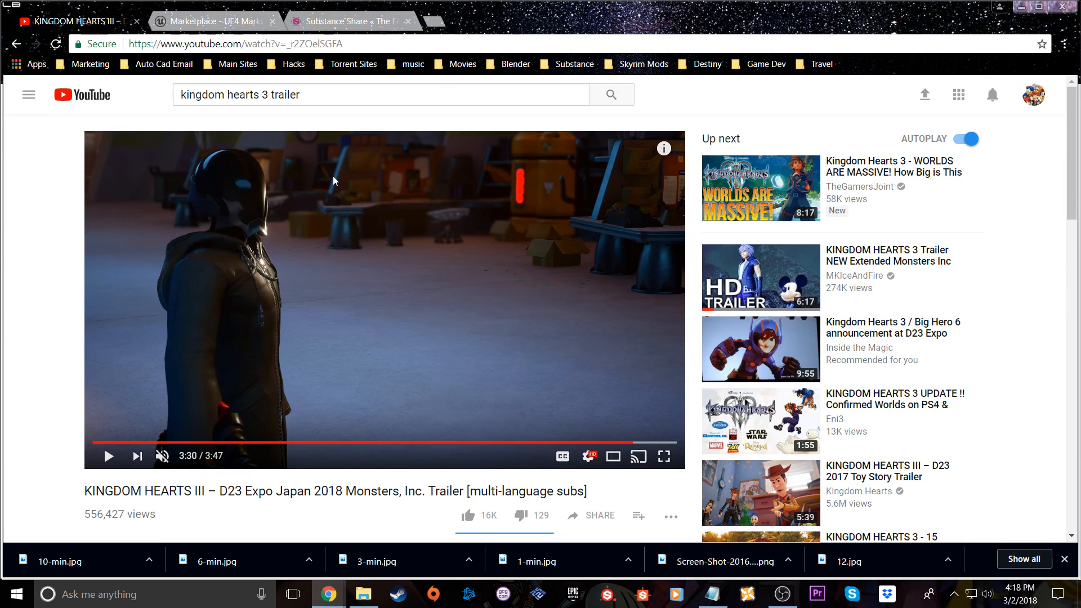
# Close the trailer page and look through the stylized environment and material packs in the Marketplace shopping cart
pyautogui.click(137, 21)
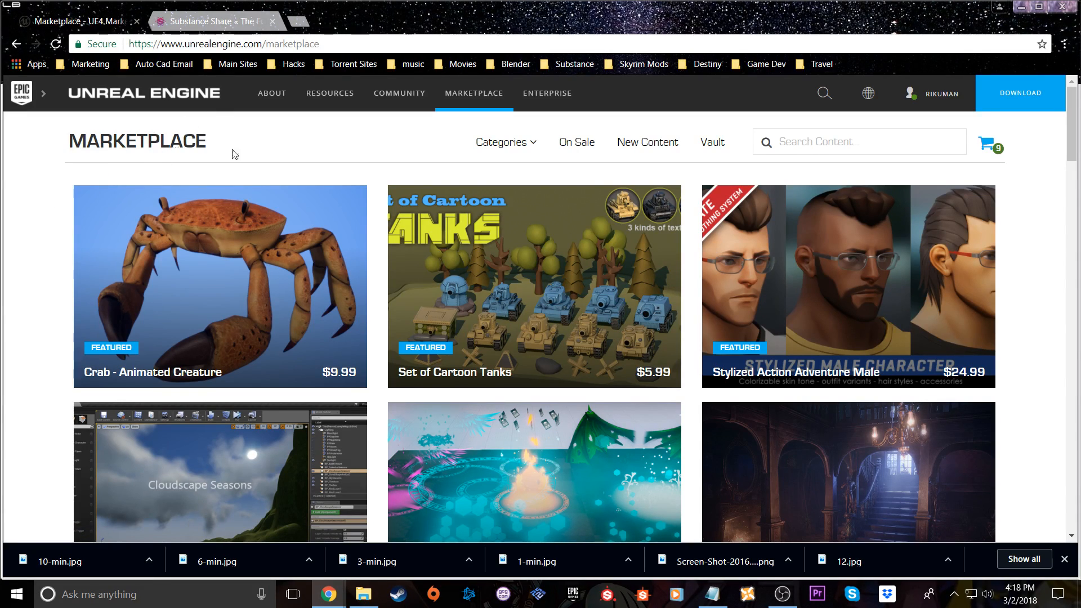
pyautogui.click(983, 146)
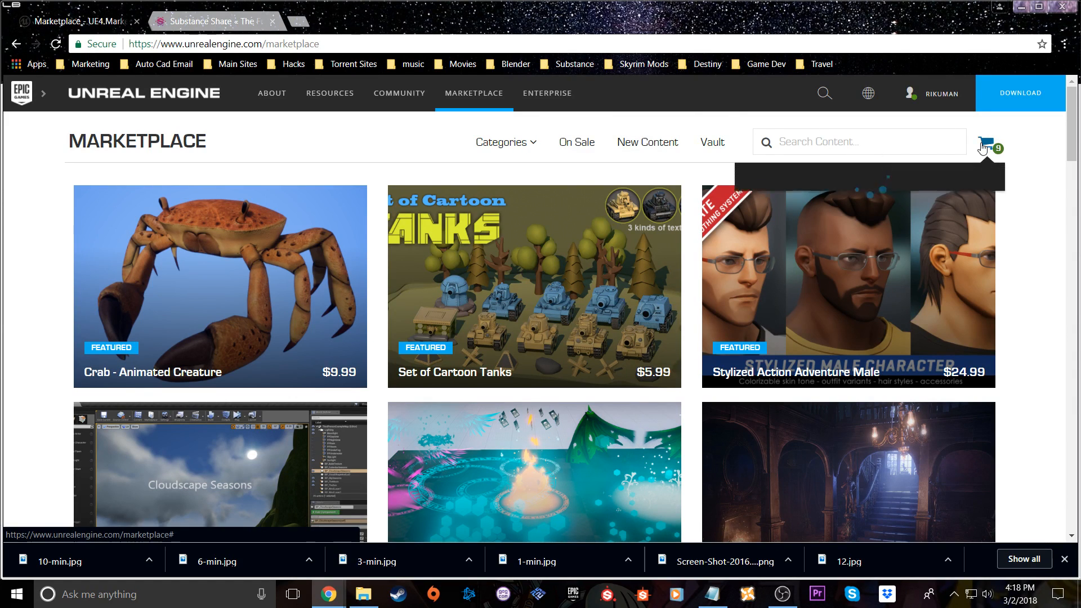
pyautogui.scroll(-5, 913, 320)
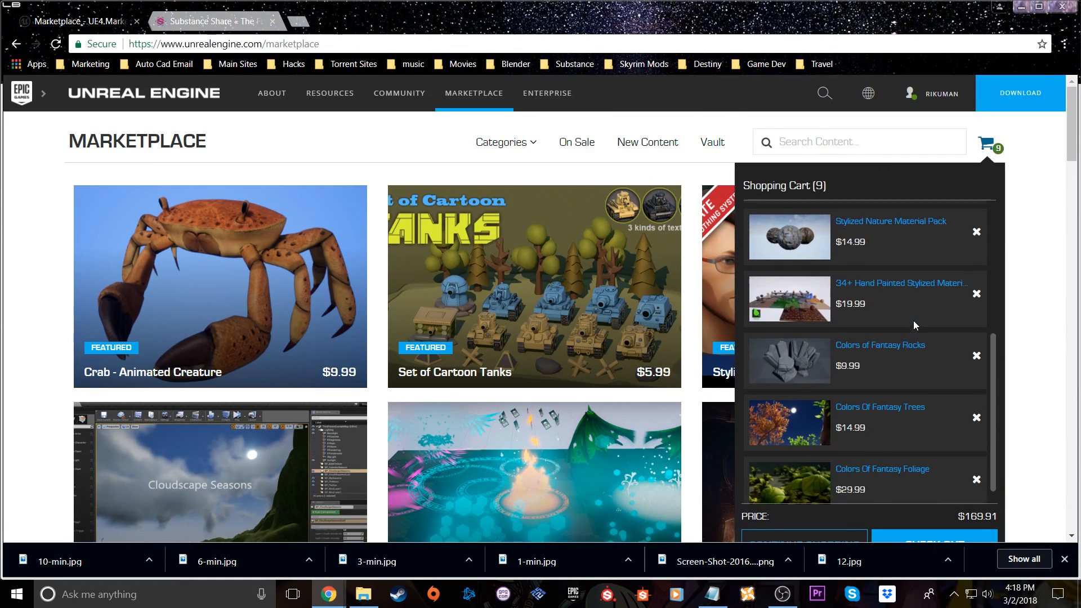
pyautogui.scroll(-4, 914, 320)
pyautogui.scroll(3, 914, 299)
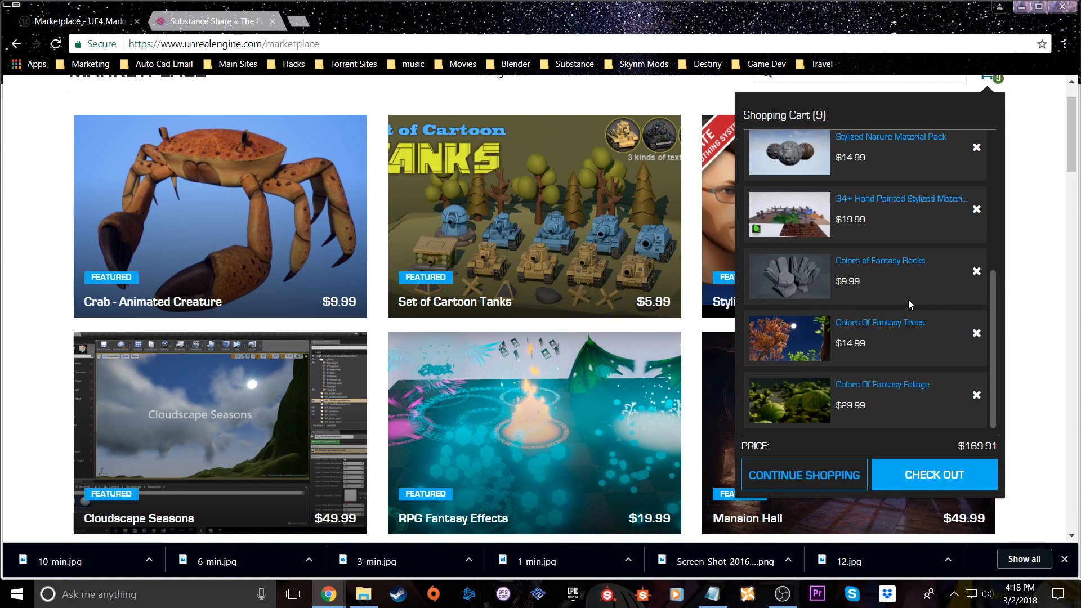
pyautogui.scroll(4, 908, 299)
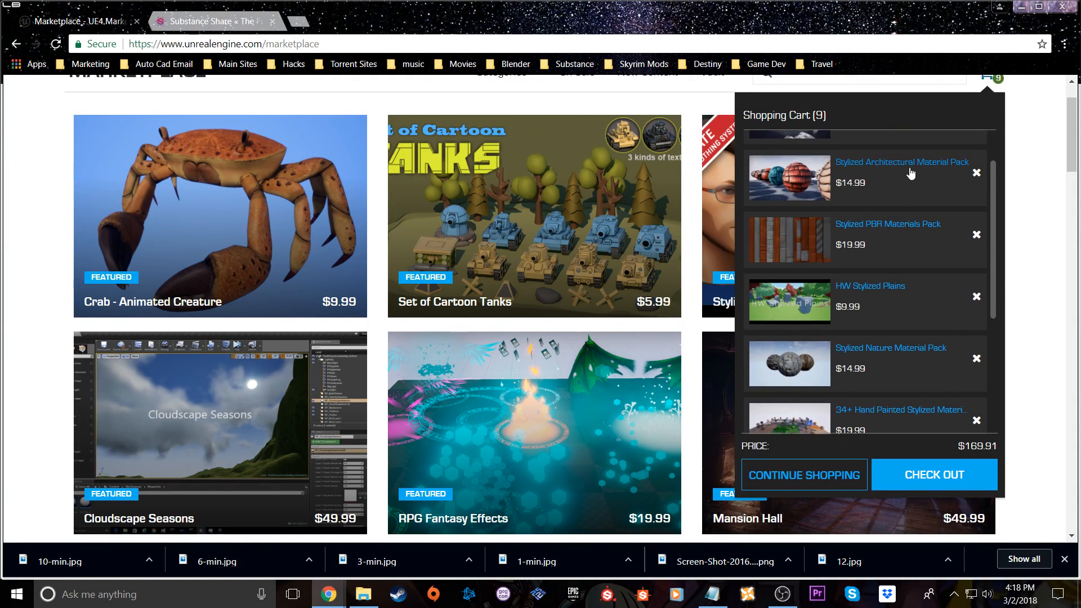
pyautogui.scroll(1, 907, 169)
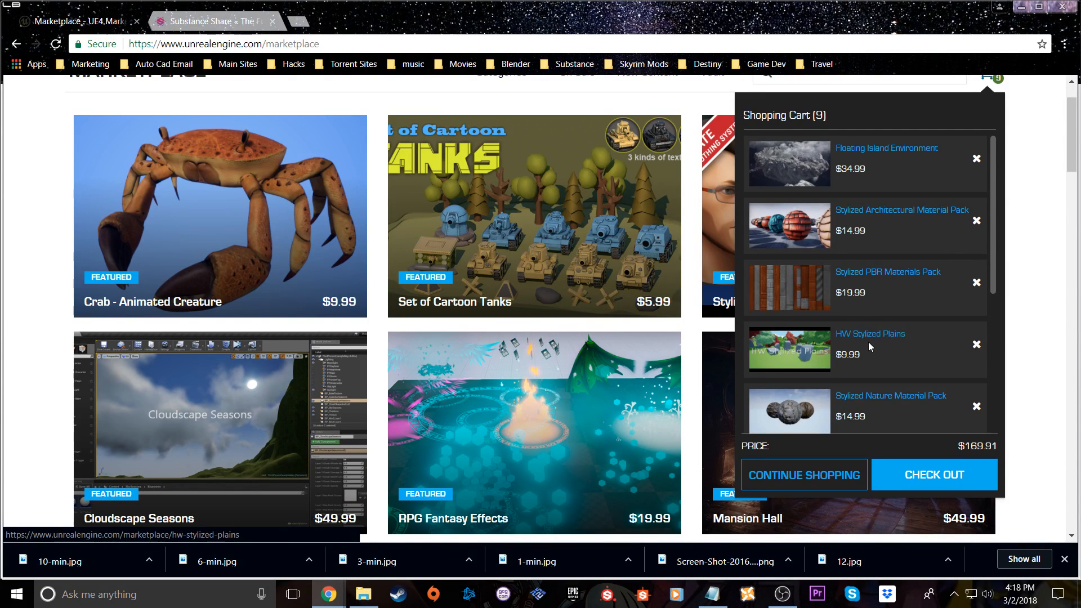
pyautogui.scroll(-7, 869, 343)
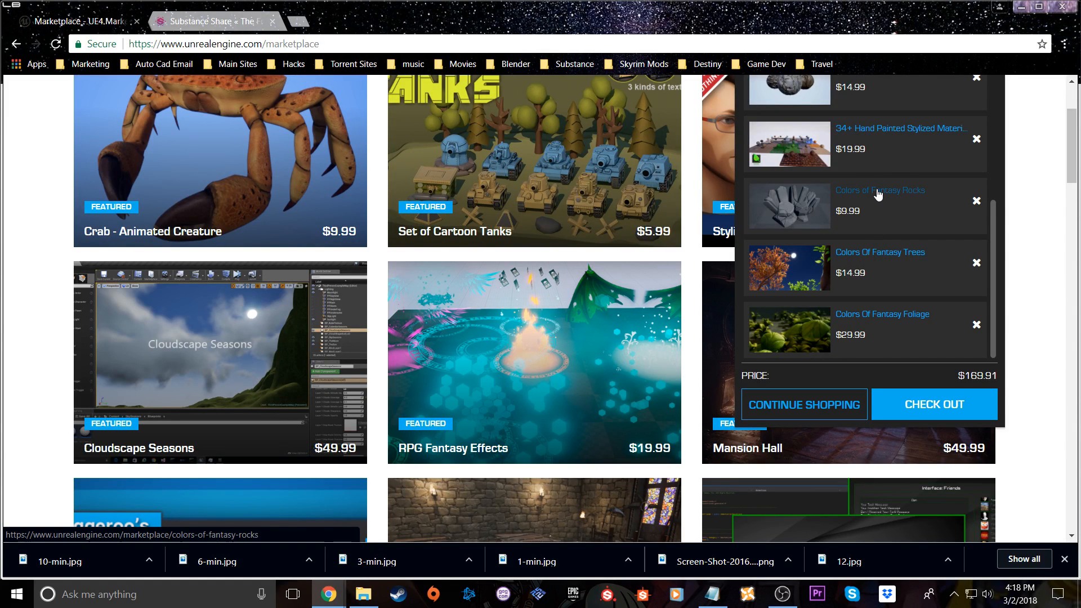
# Open Colors of Fantasy Rocks from the cart and view its preview images of individual rocks
pyautogui.click(876, 198)
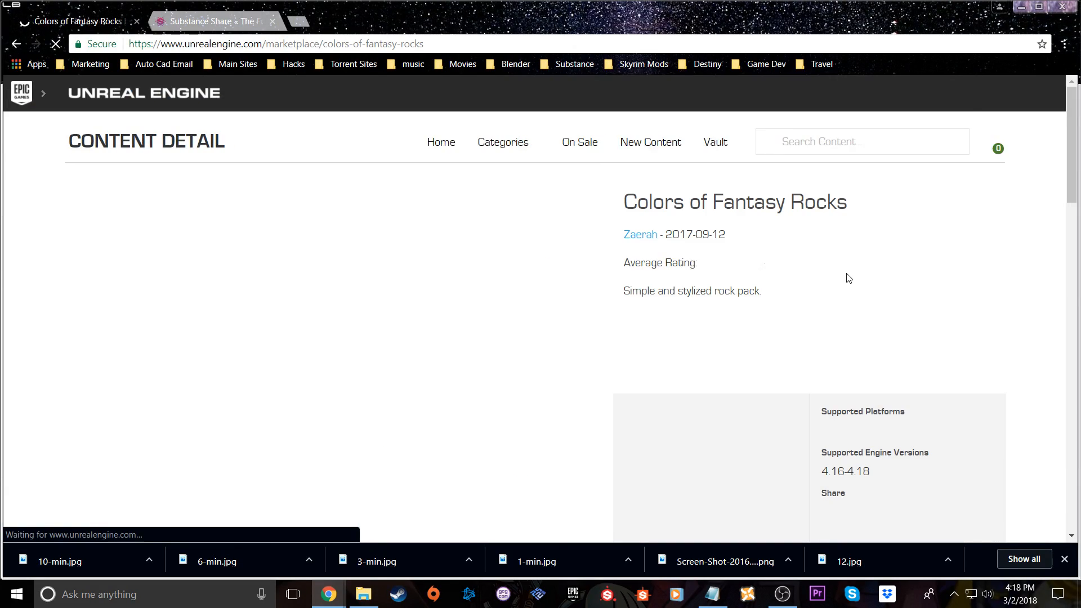
pyautogui.scroll(-4, 507, 377)
pyautogui.scroll(3, 466, 340)
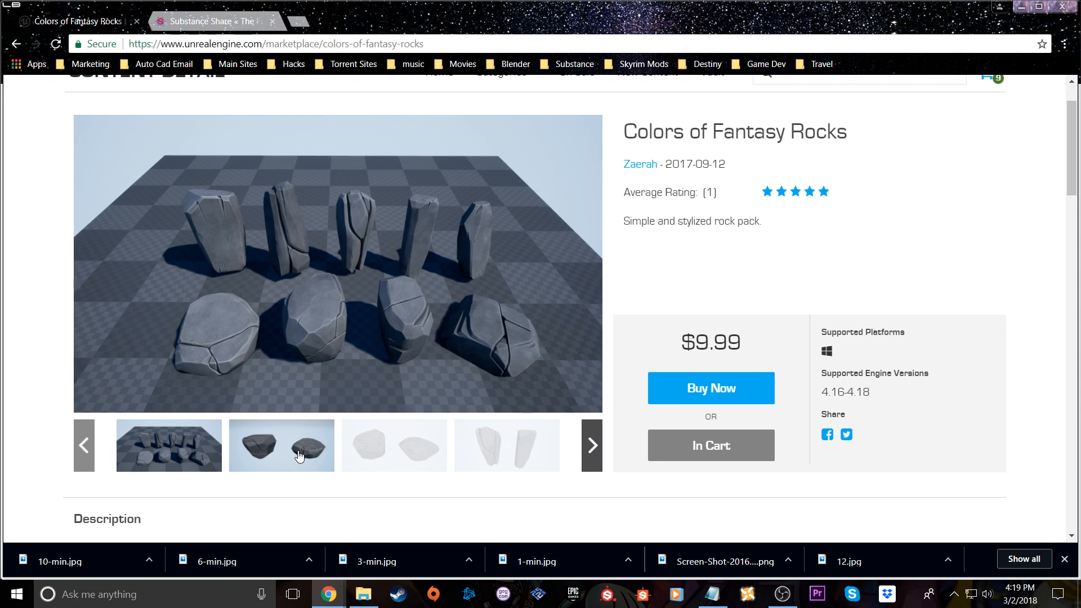
pyautogui.click(299, 456)
pyautogui.click(390, 445)
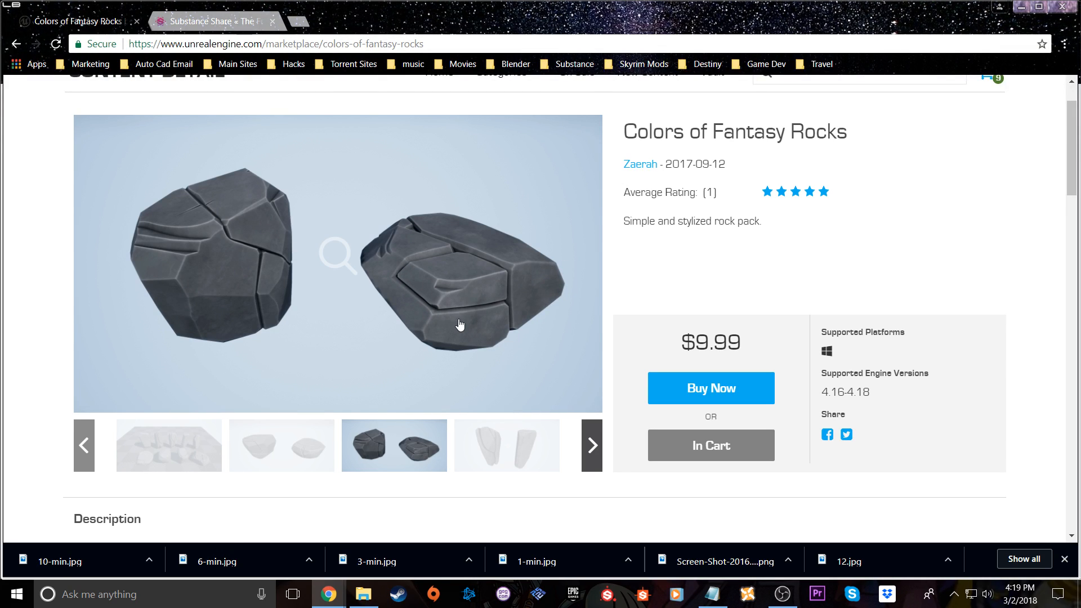
pyautogui.click(521, 444)
# View the rock pack's last preview, the scene with blue trees and stone steps, at full size and close it
pyautogui.scroll(-3, 567, 415)
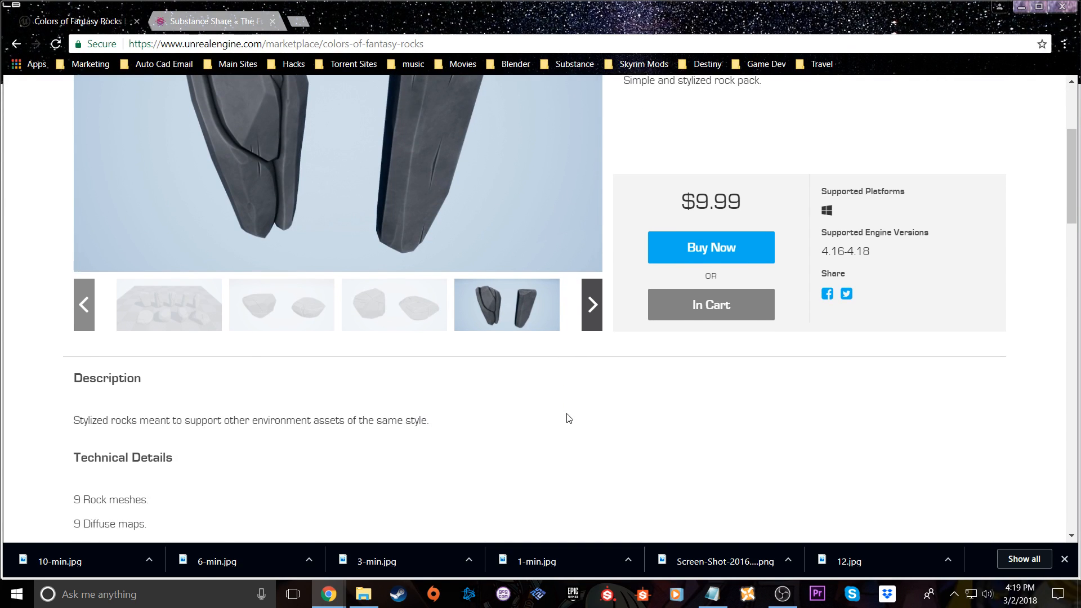
pyautogui.scroll(4, 567, 415)
pyautogui.click(592, 516)
pyautogui.click(593, 515)
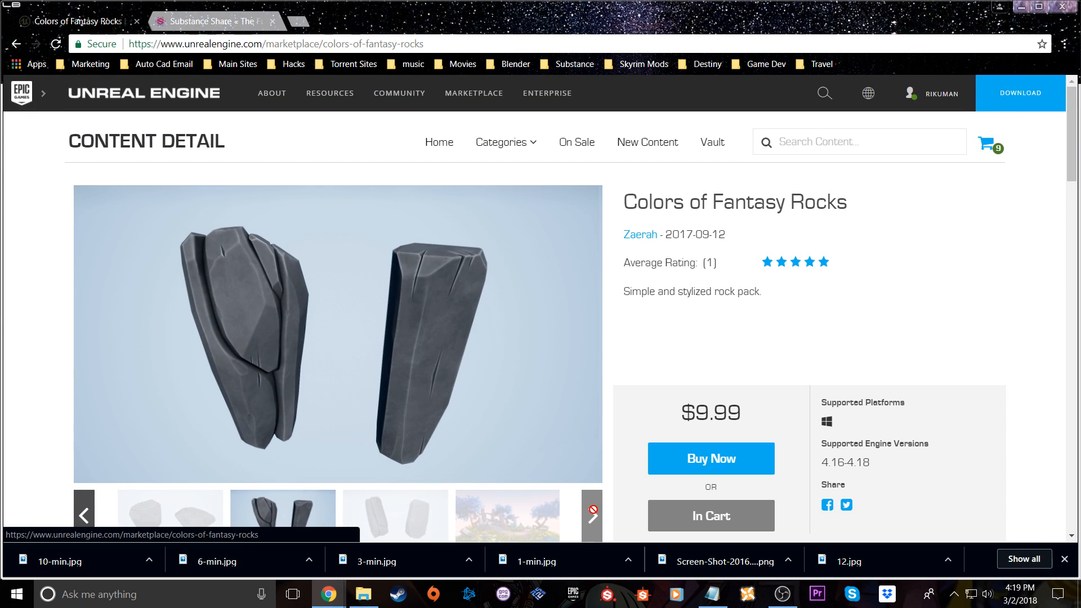
pyautogui.click(551, 525)
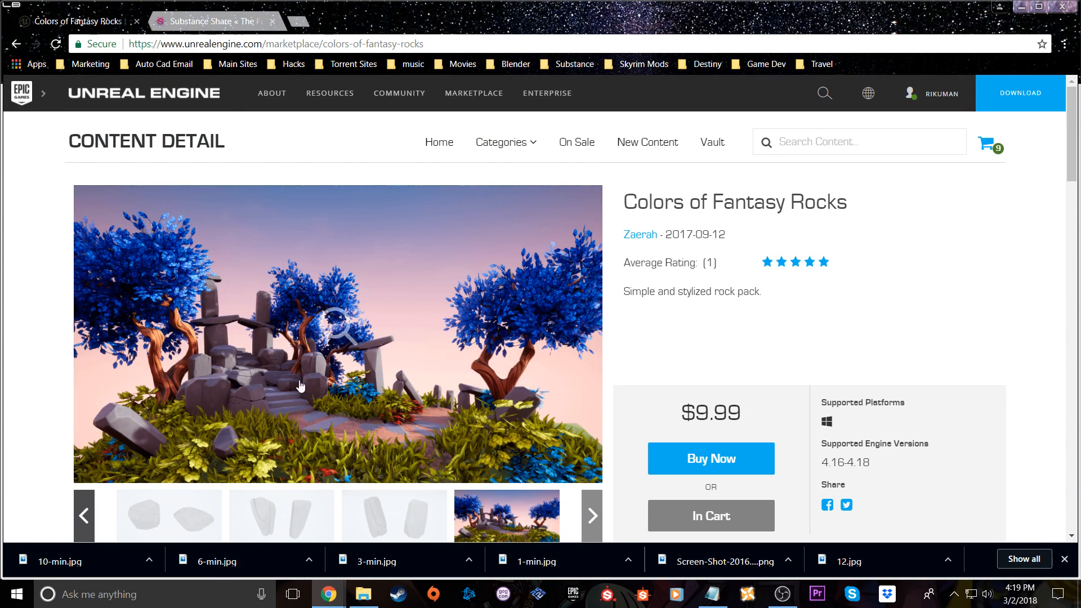
pyautogui.scroll(-1, 361, 409)
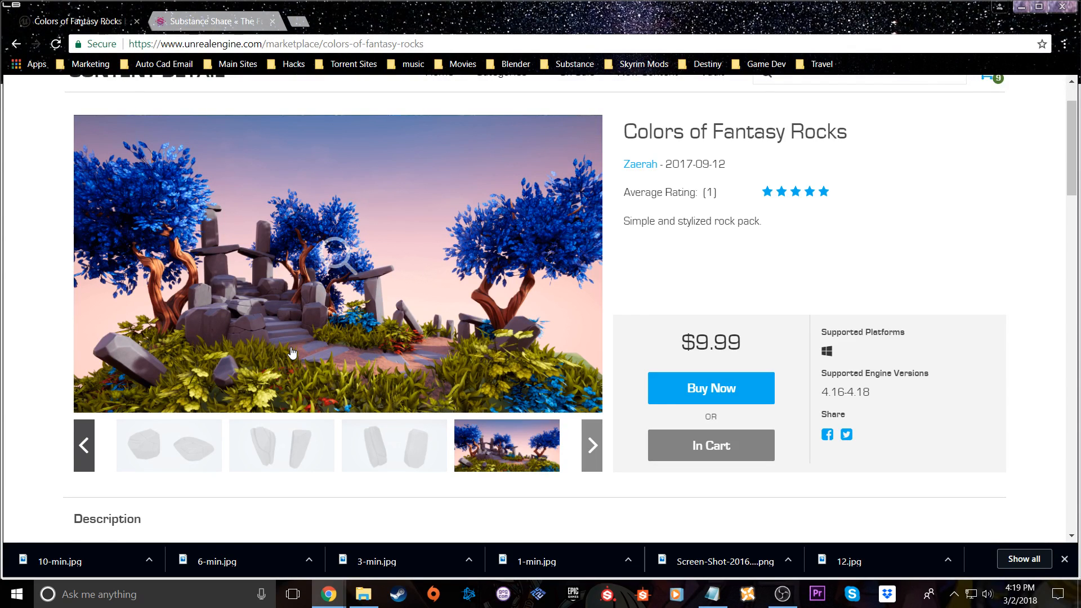
pyautogui.click(280, 341)
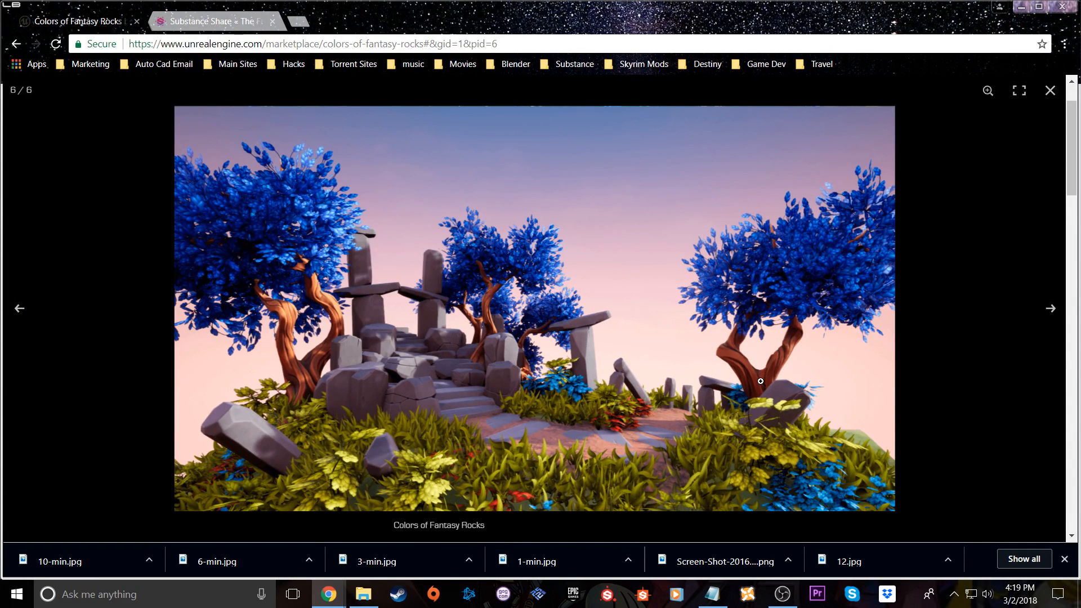
pyautogui.click(1050, 90)
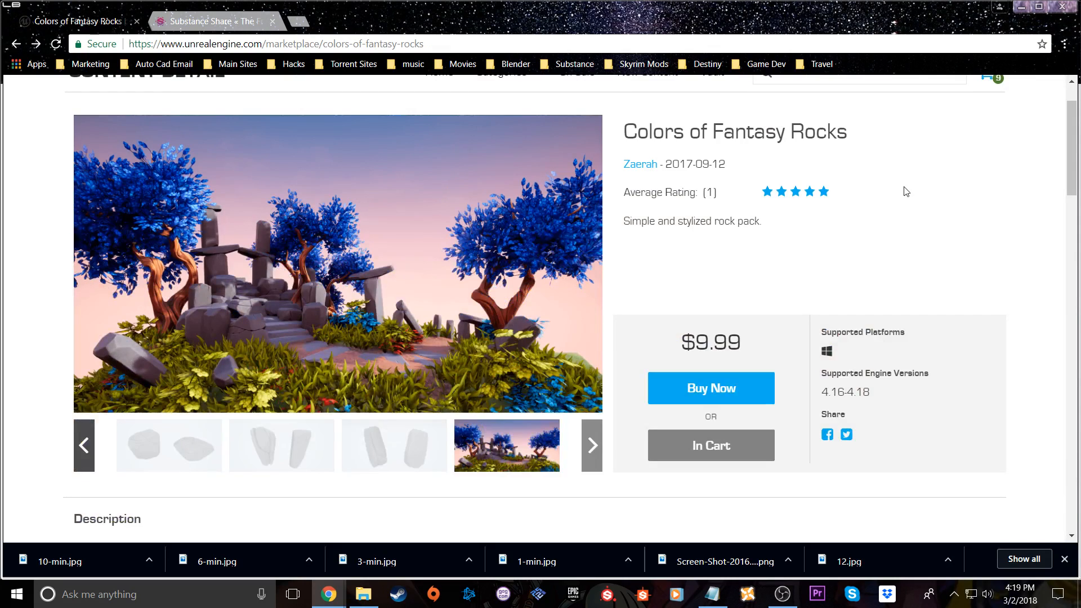
# Return to the Marketplace cart, open Colors Of Fantasy Trees and view its second to fourth preview images
pyautogui.hotkey('alt', 'Left')
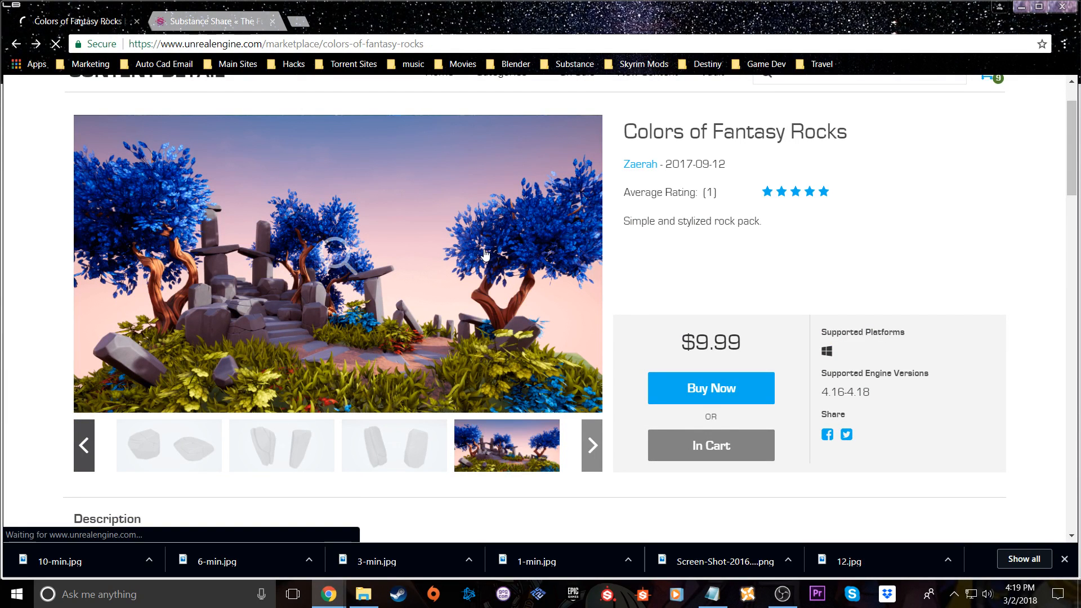
pyautogui.scroll(3, 741, 283)
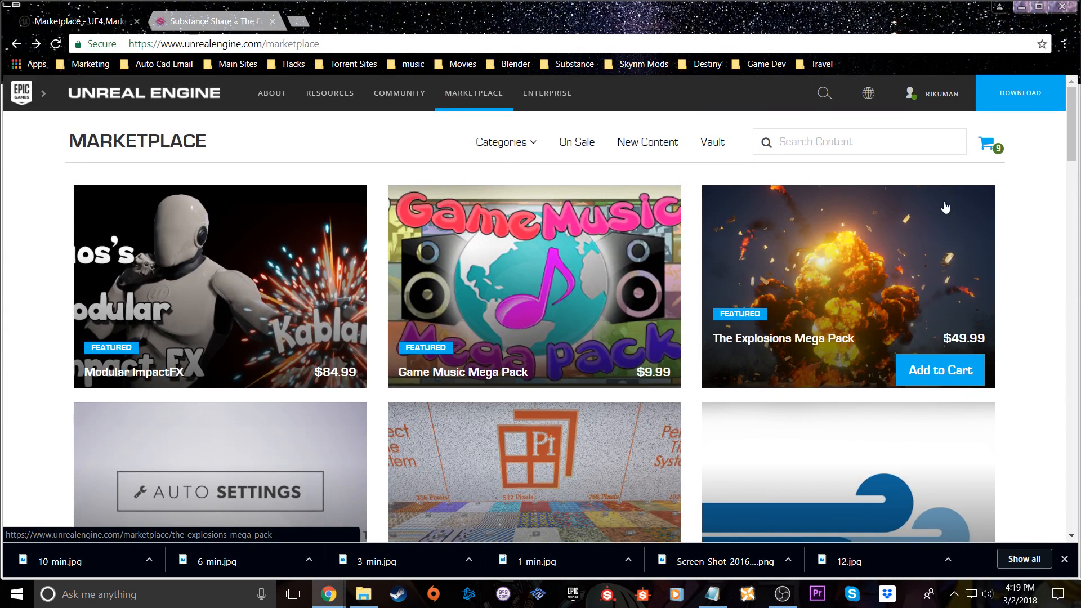
pyautogui.moveTo(988, 151)
pyautogui.scroll(-10, 941, 269)
pyautogui.scroll(5, 940, 296)
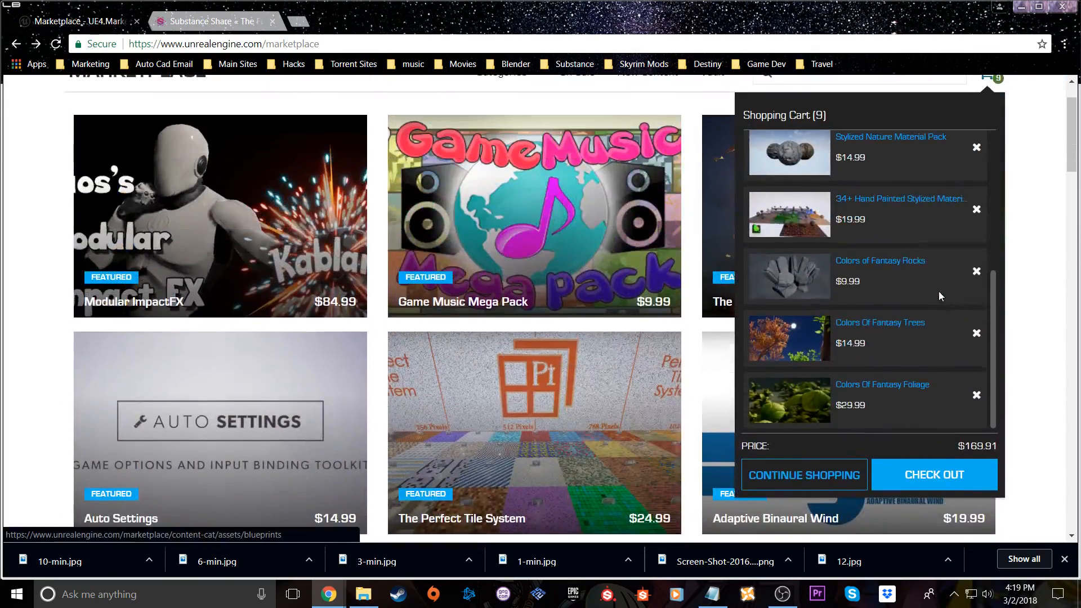
pyautogui.click(896, 325)
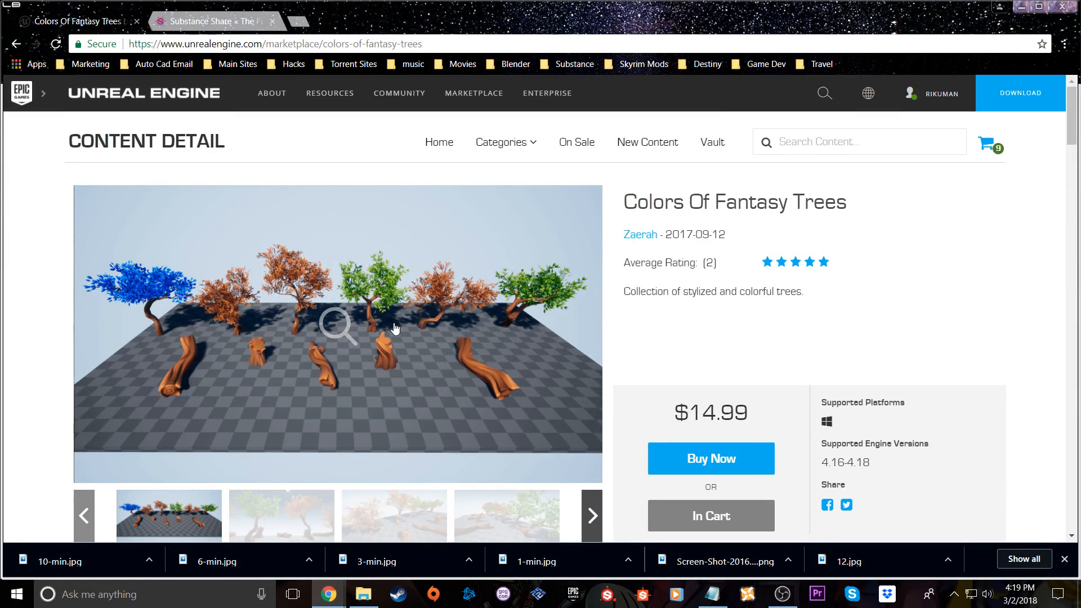
pyautogui.scroll(-3, 395, 329)
pyautogui.click(330, 372)
pyautogui.click(406, 375)
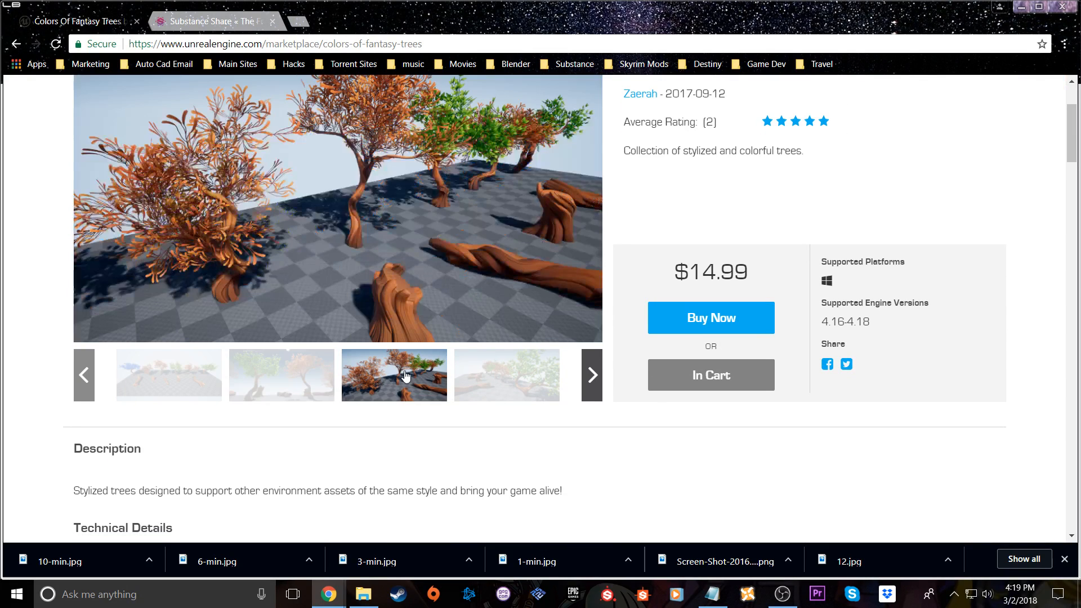
pyautogui.click(496, 382)
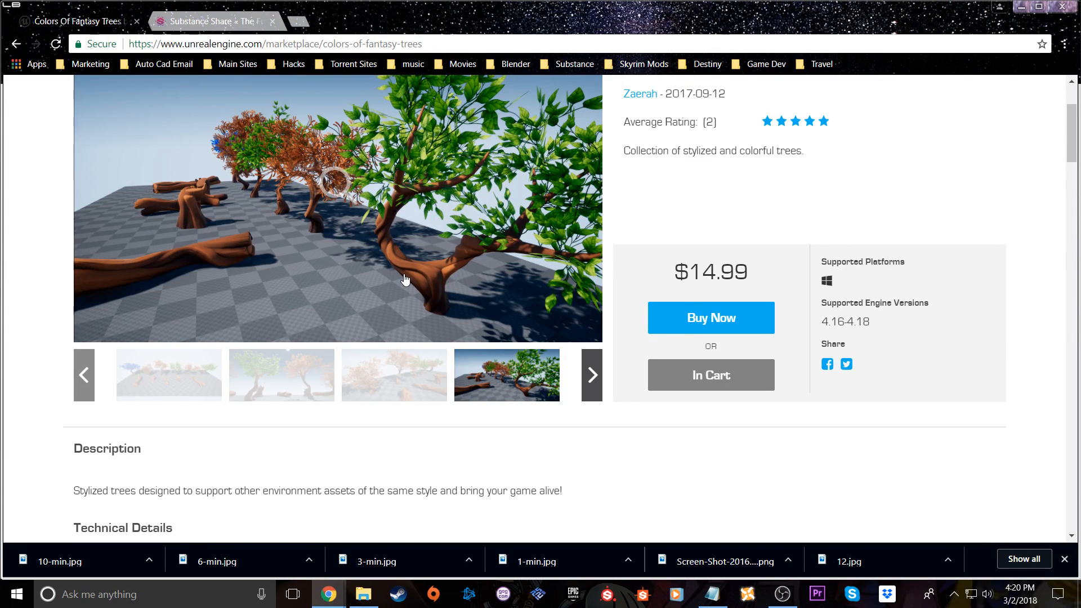
# Go back to the cart, open HW Stylized Plains and view its second preview image with the large rocks
pyautogui.hotkey('alt', 'Left')
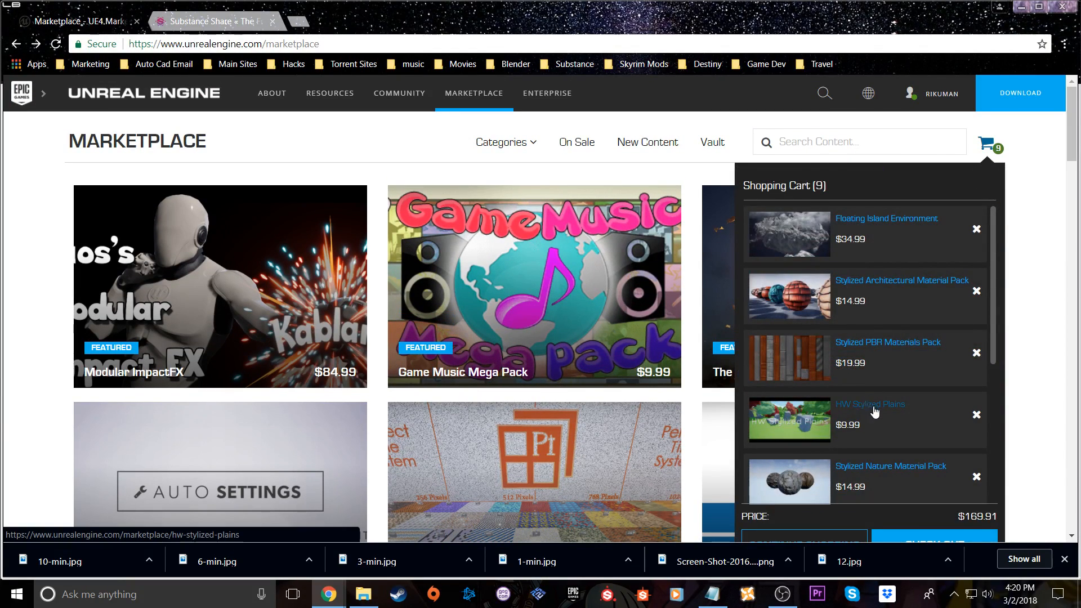
pyautogui.click(874, 412)
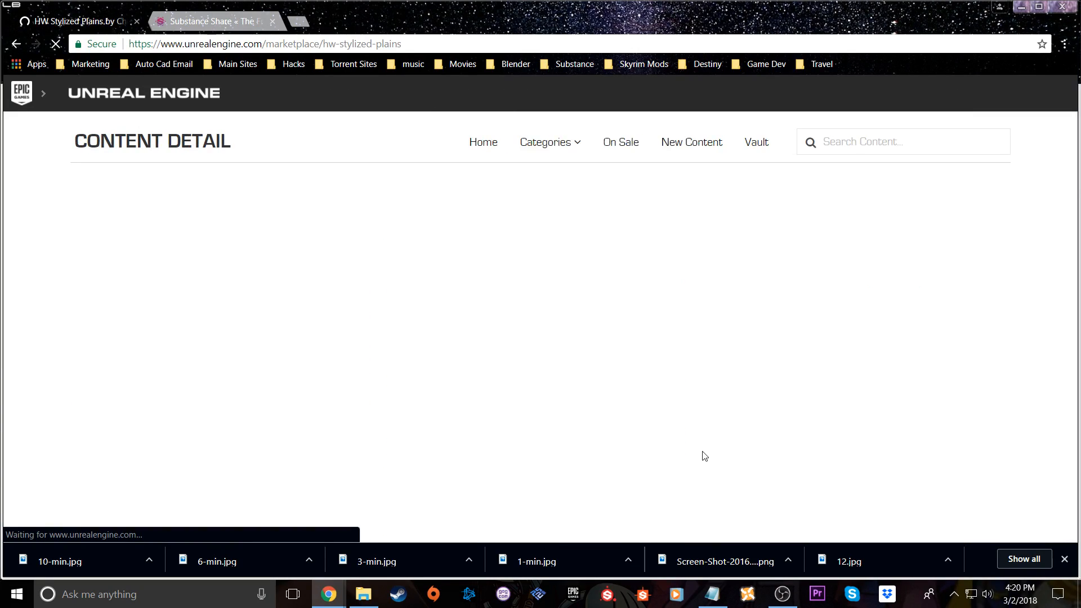
pyautogui.scroll(-2, 403, 399)
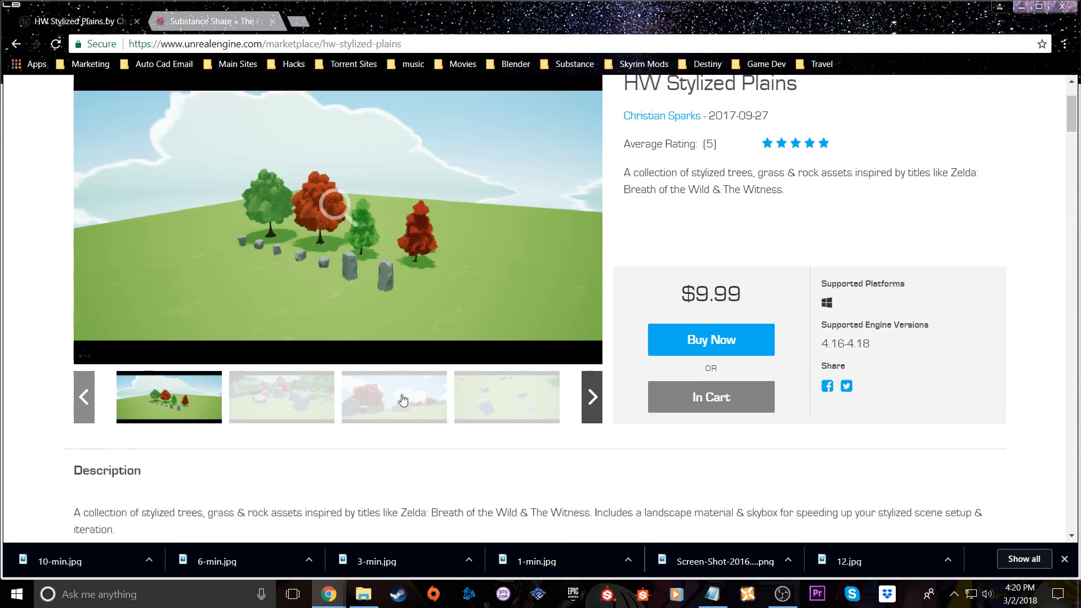
pyautogui.click(318, 383)
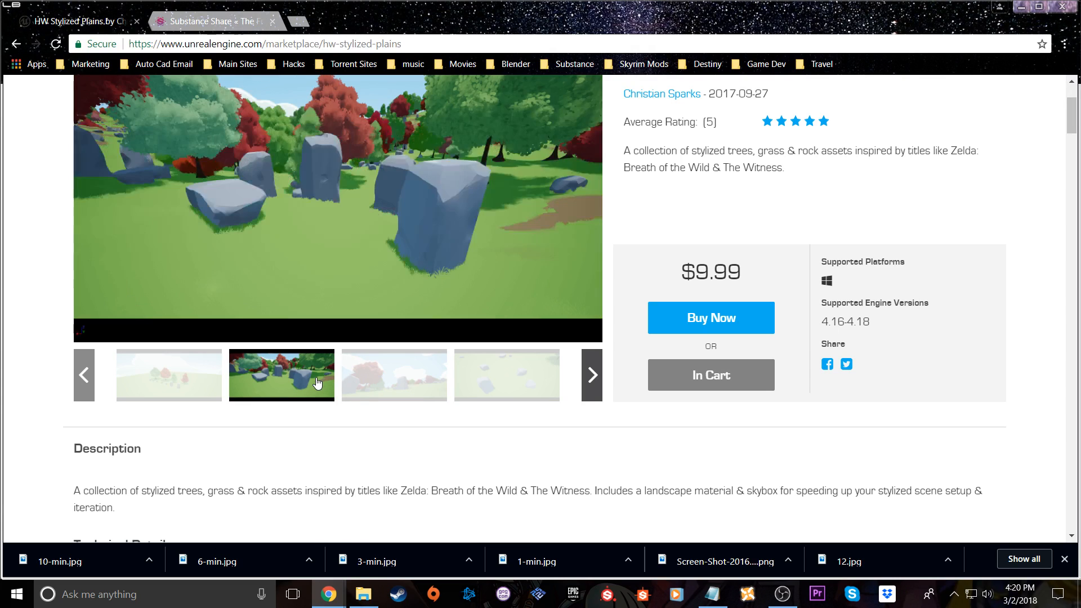
pyautogui.scroll(3, 349, 234)
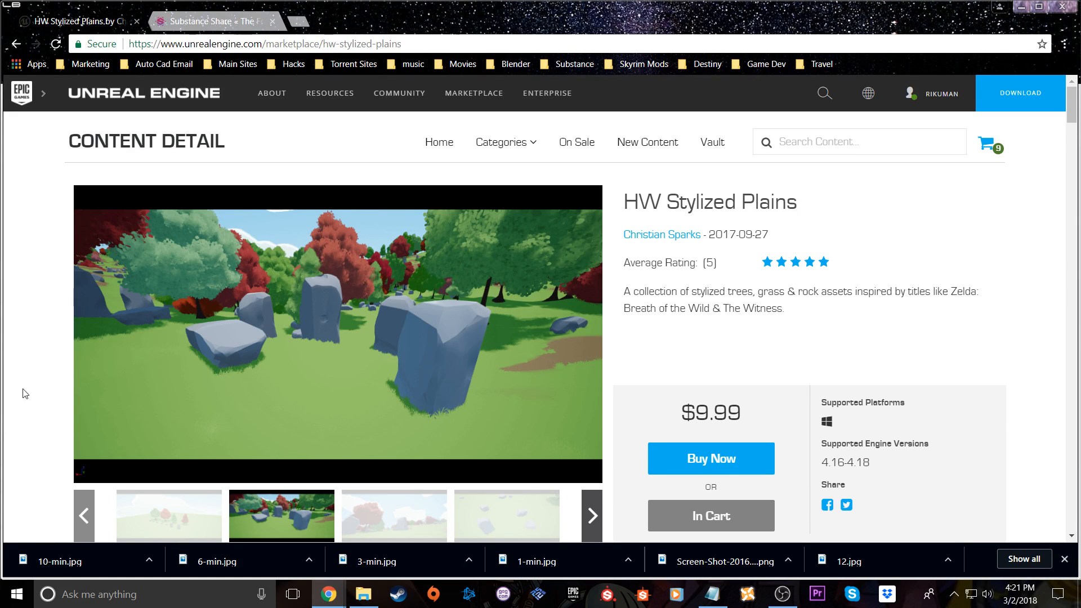
# Check the stream status and chat on the YouTube Live Dashboard, and return to the Marketplace window
pyautogui.moveTo(335, 597)
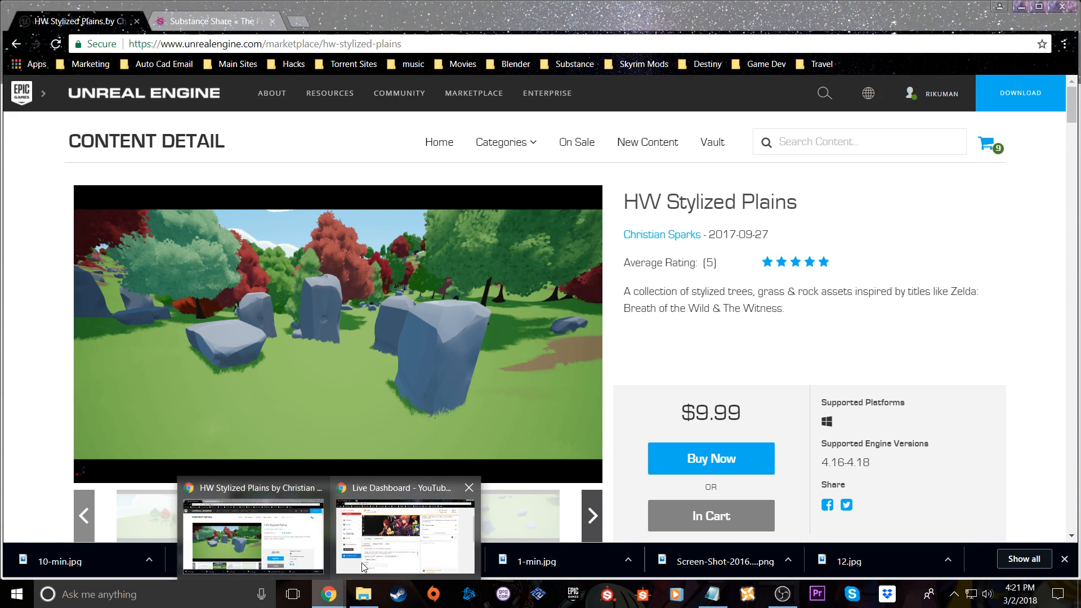
pyautogui.click(361, 569)
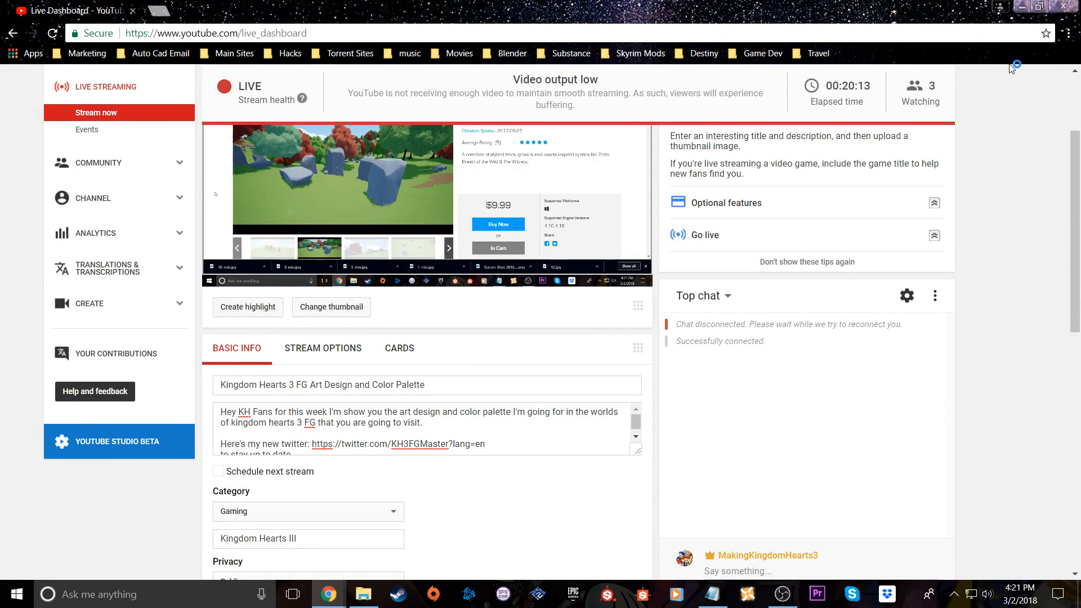
pyautogui.scroll(1, 993, 142)
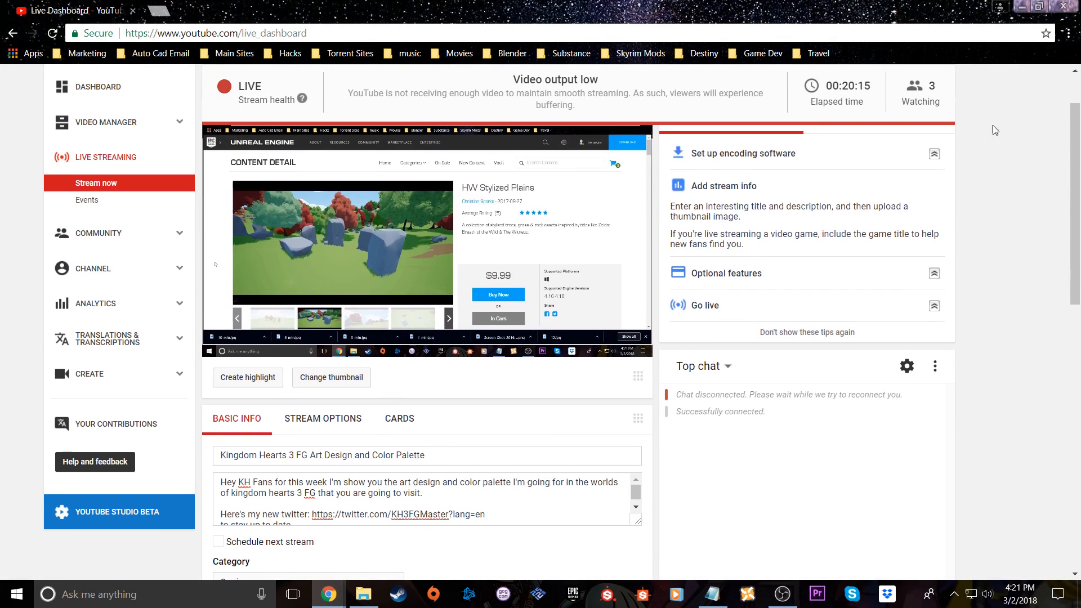
pyautogui.hotkey('alt', 'Tab')
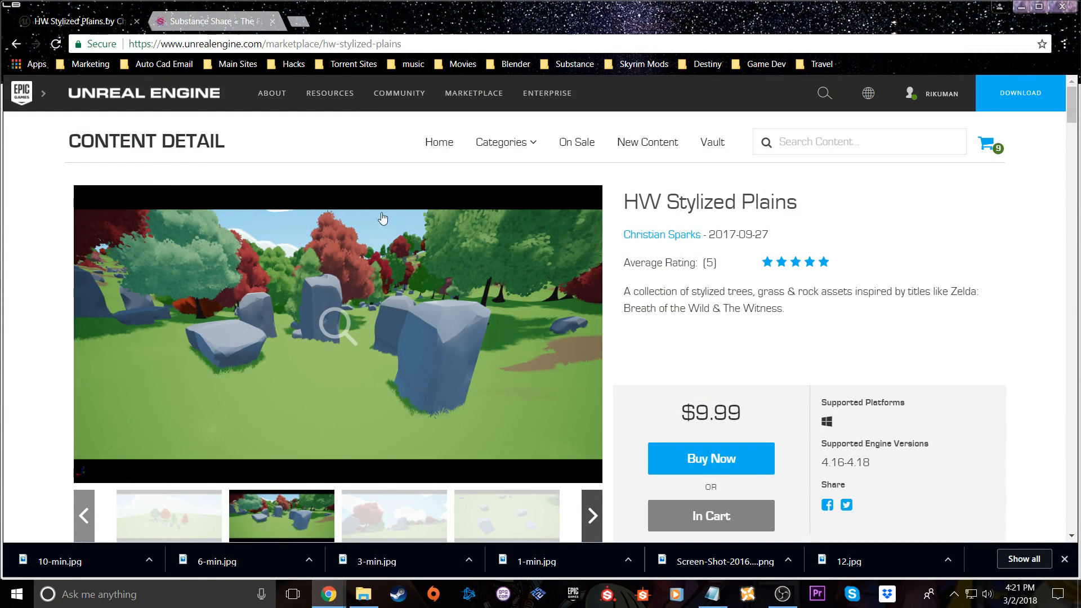
# Close the Marketplace page and look through the "stylized" material results on Substance Share
pyautogui.click(137, 21)
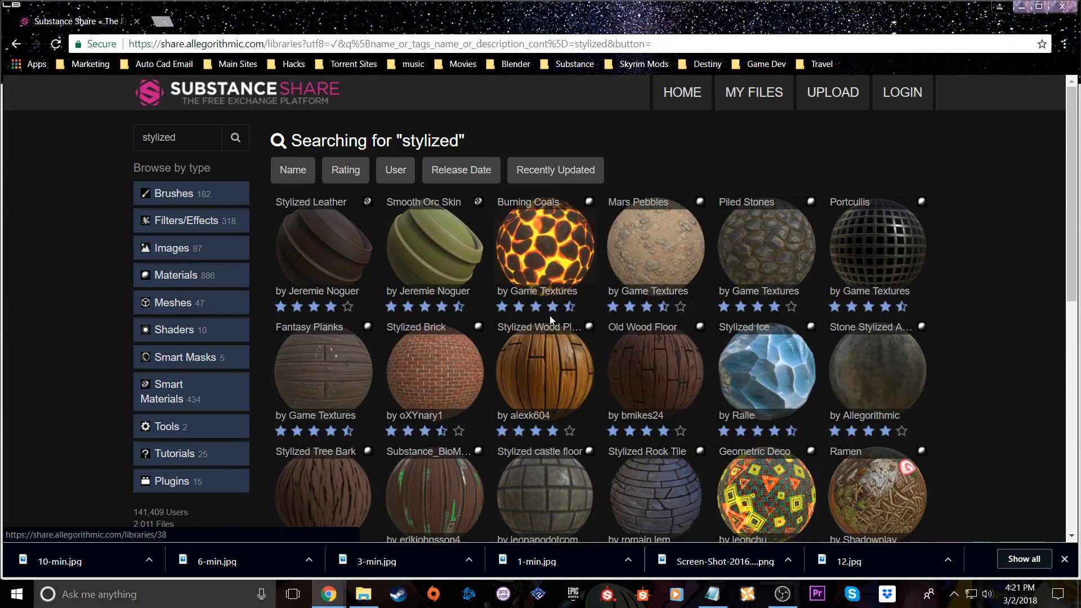
pyautogui.scroll(-3, 550, 315)
pyautogui.scroll(-3, 557, 349)
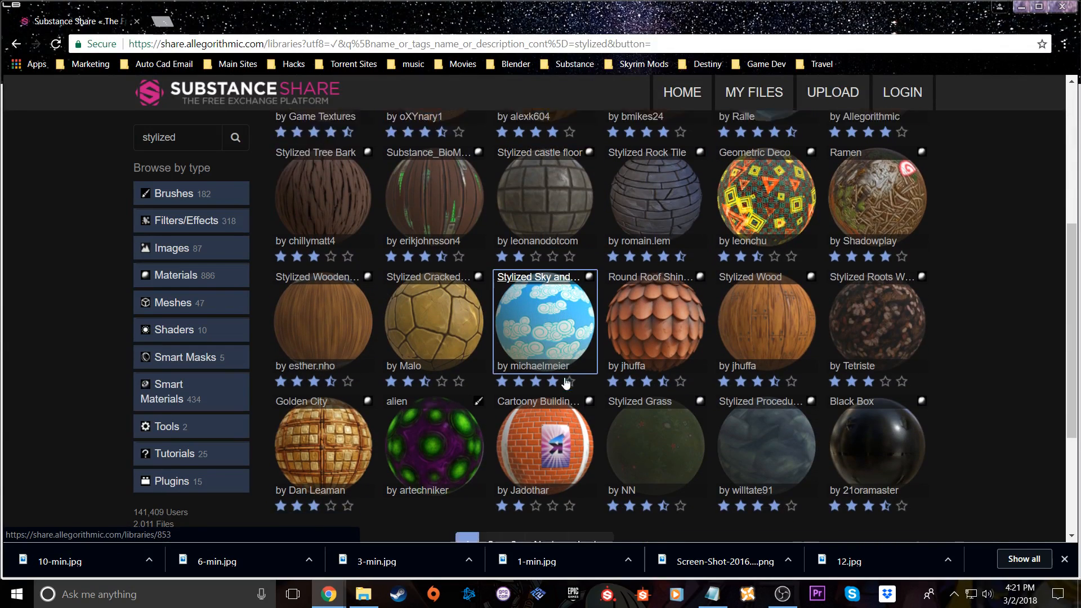
pyautogui.scroll(-3, 566, 383)
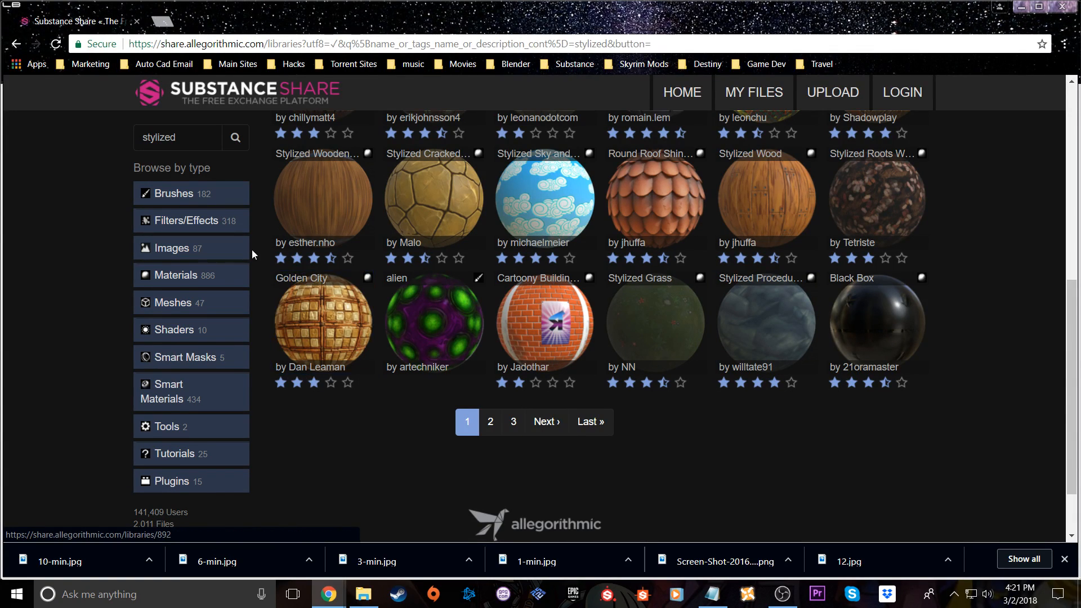
pyautogui.scroll(5, 451, 380)
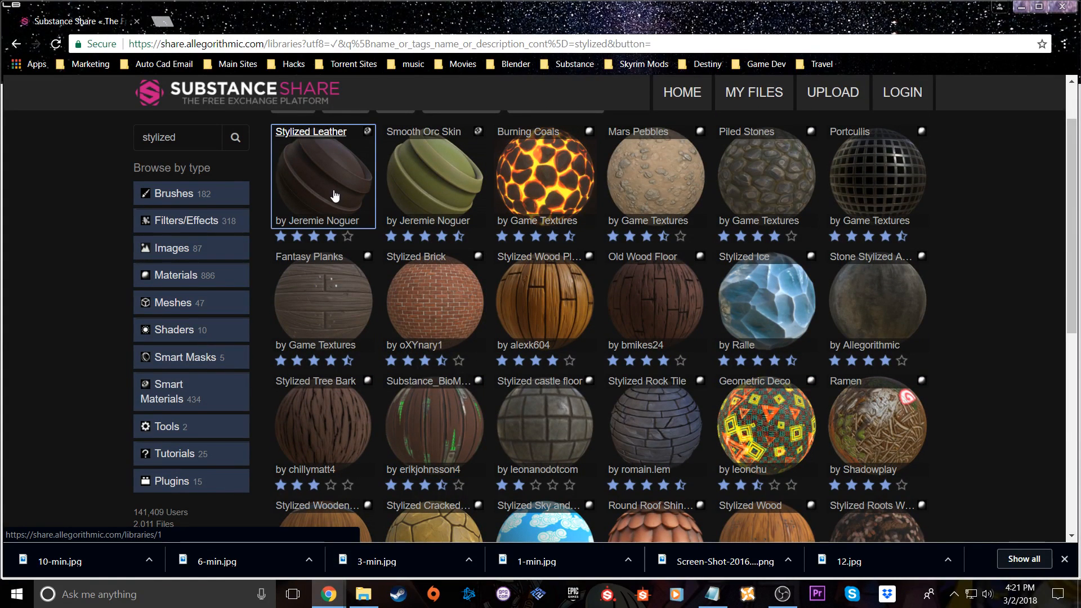
# Leave Substance Share, show the Unreal Engine library in the Epic Games Launcher and open the KH_Test_2 project
pyautogui.scroll(1, 380, 212)
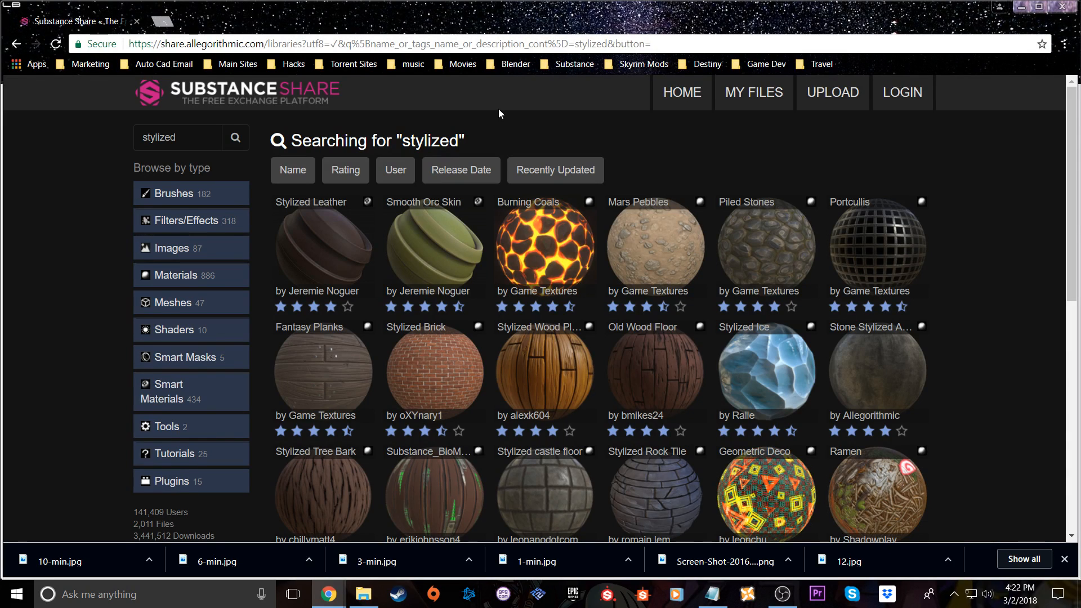
pyautogui.click(1022, 7)
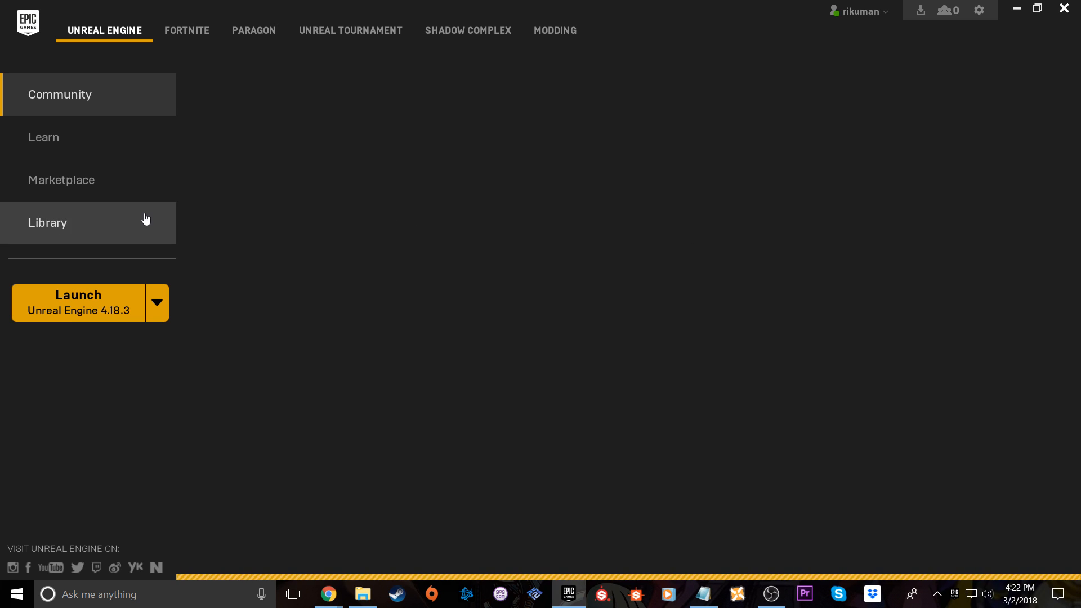
pyautogui.click(107, 225)
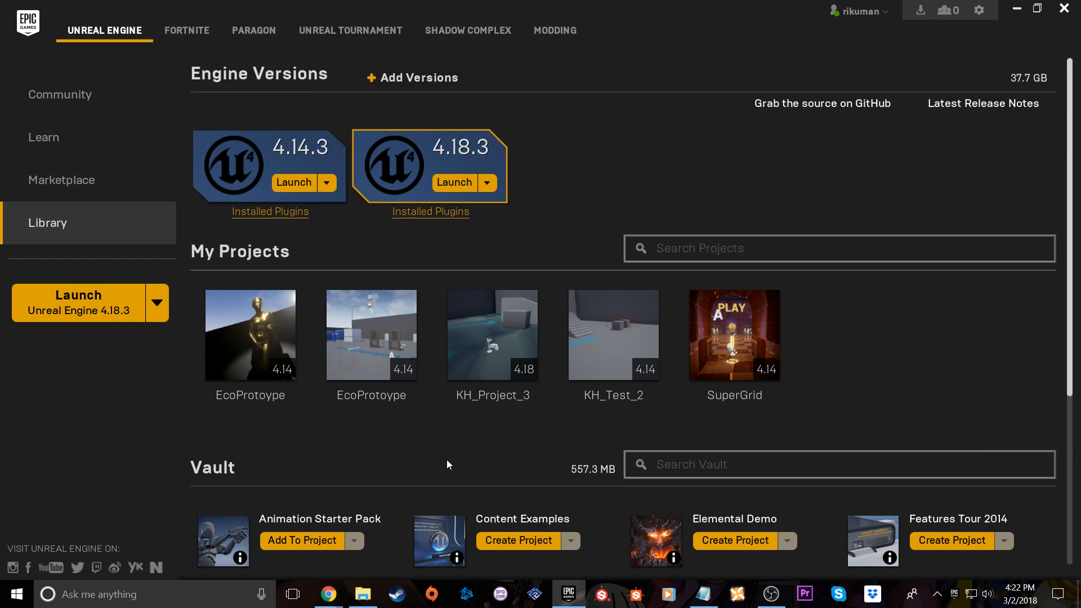
pyautogui.moveTo(510, 368)
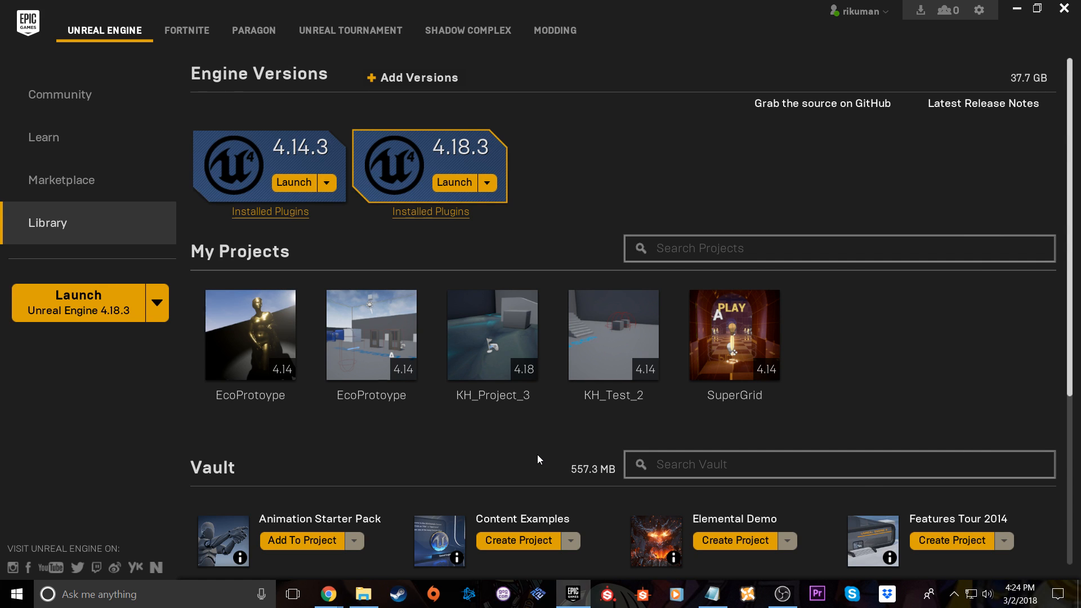
pyautogui.moveTo(627, 339)
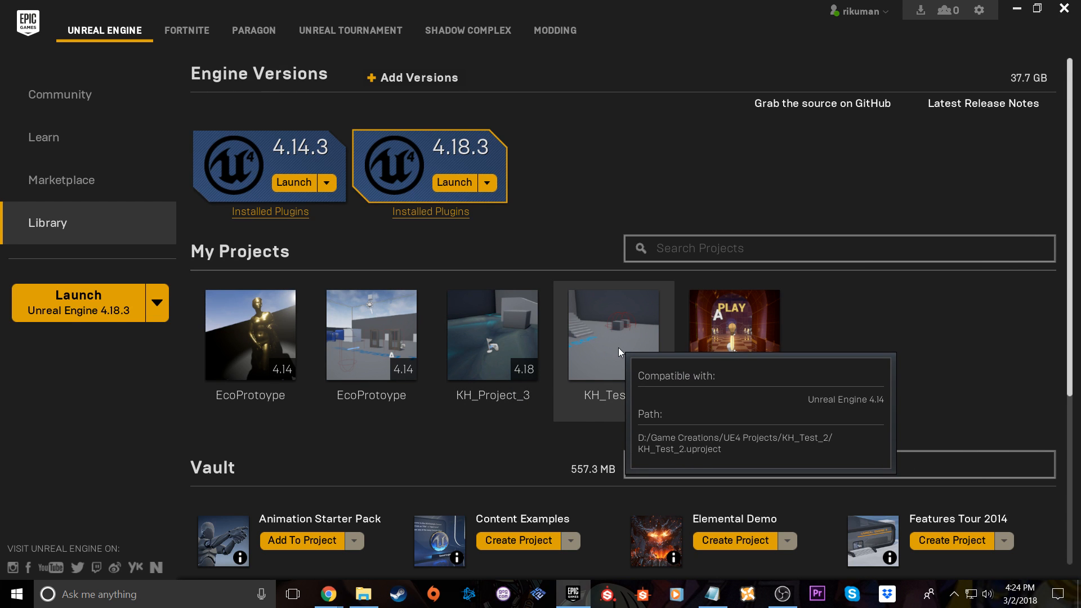
pyautogui.doubleClick(645, 343)
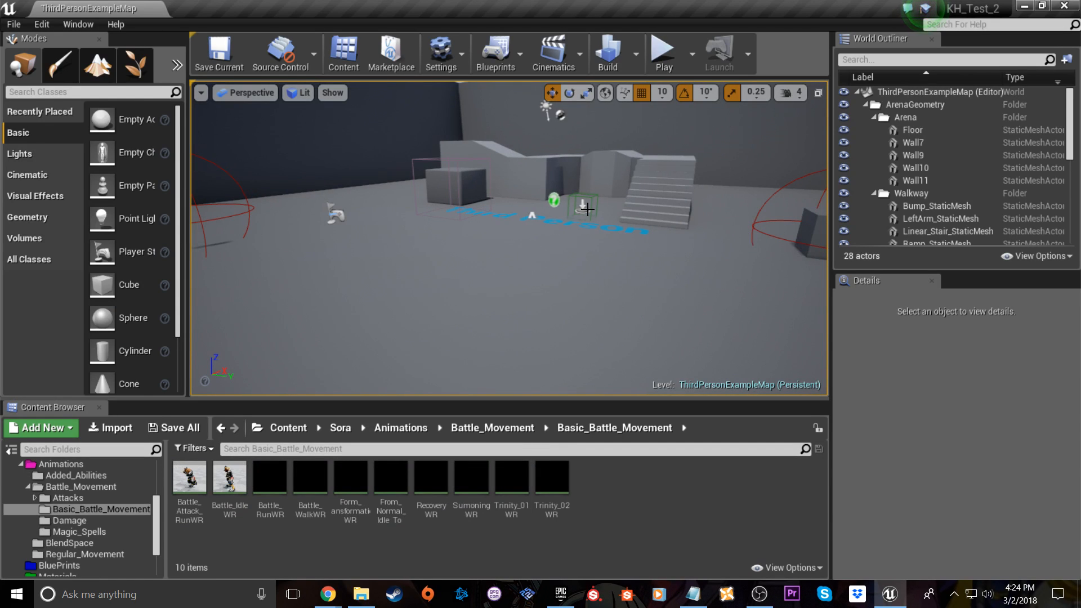
# Play the level in the editor despite the blueprint error, run Sora around the arena, and stop the play session
pyautogui.click(664, 53)
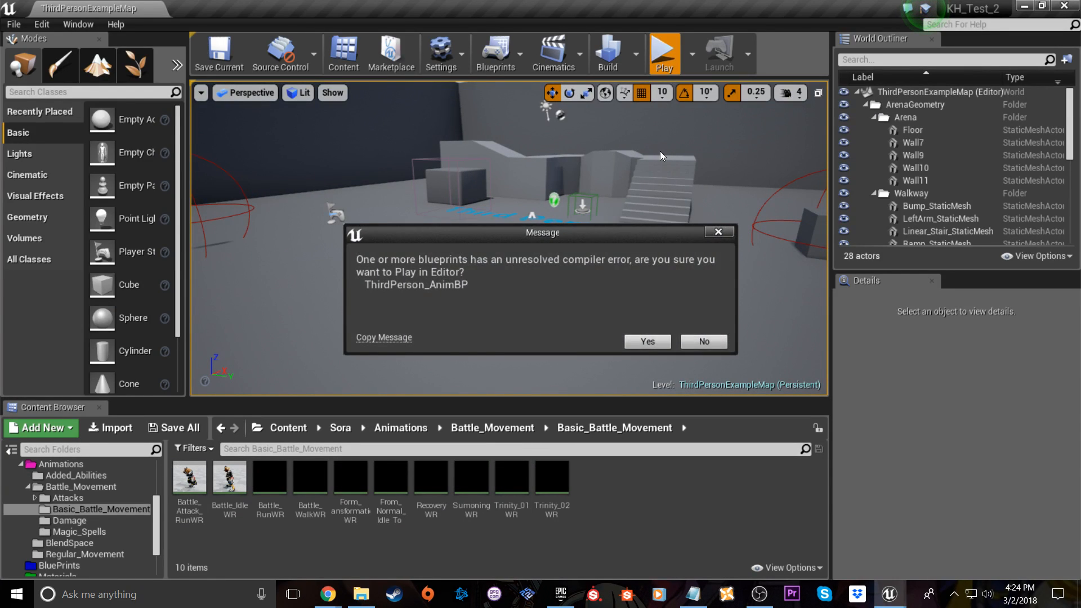
pyautogui.click(654, 337)
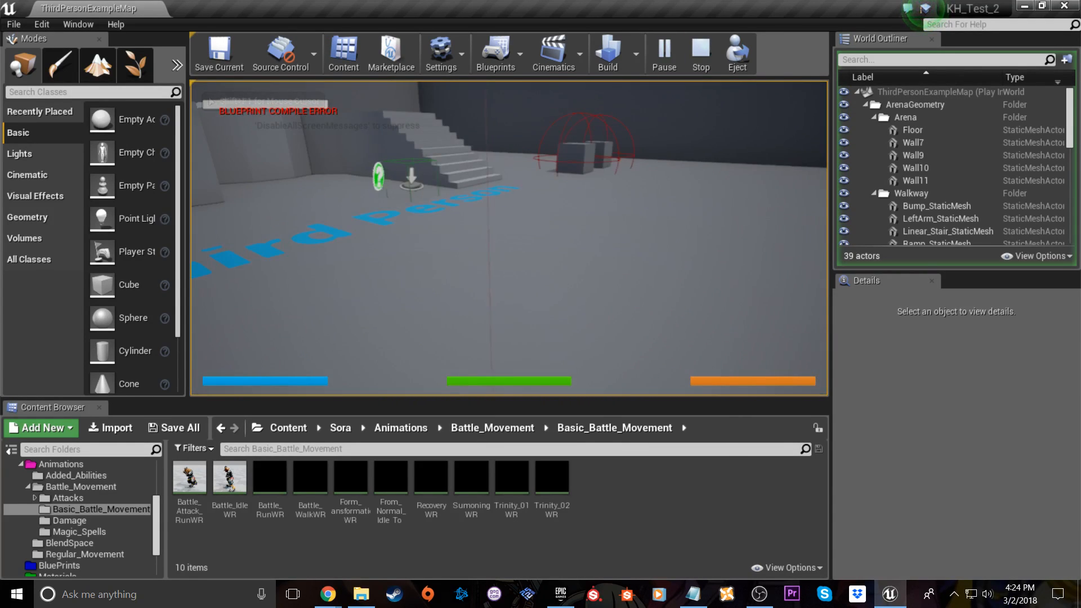
pyautogui.press('w')
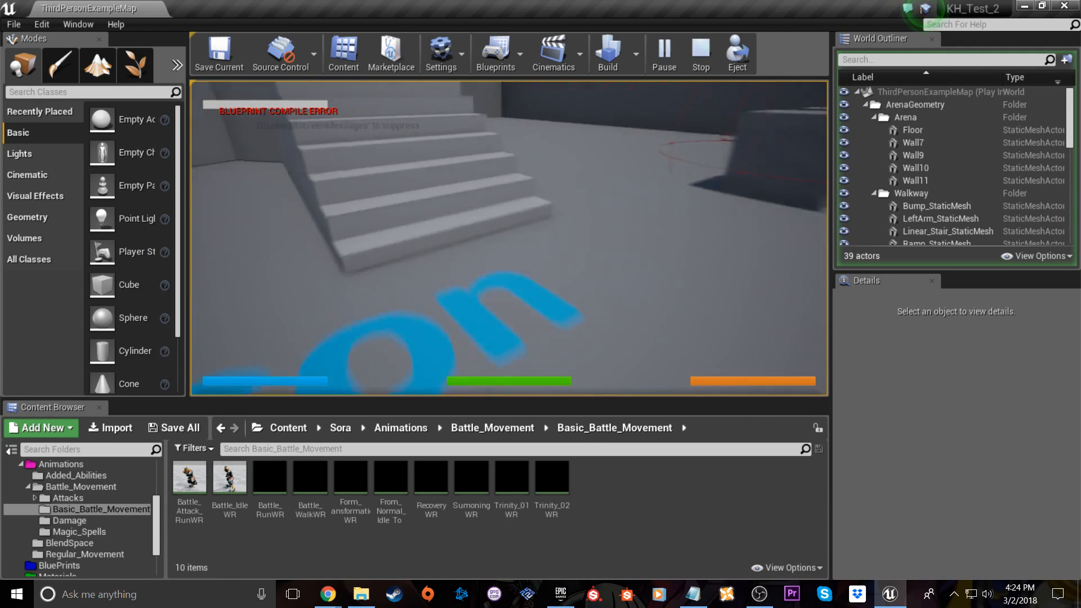
pyautogui.press('w')
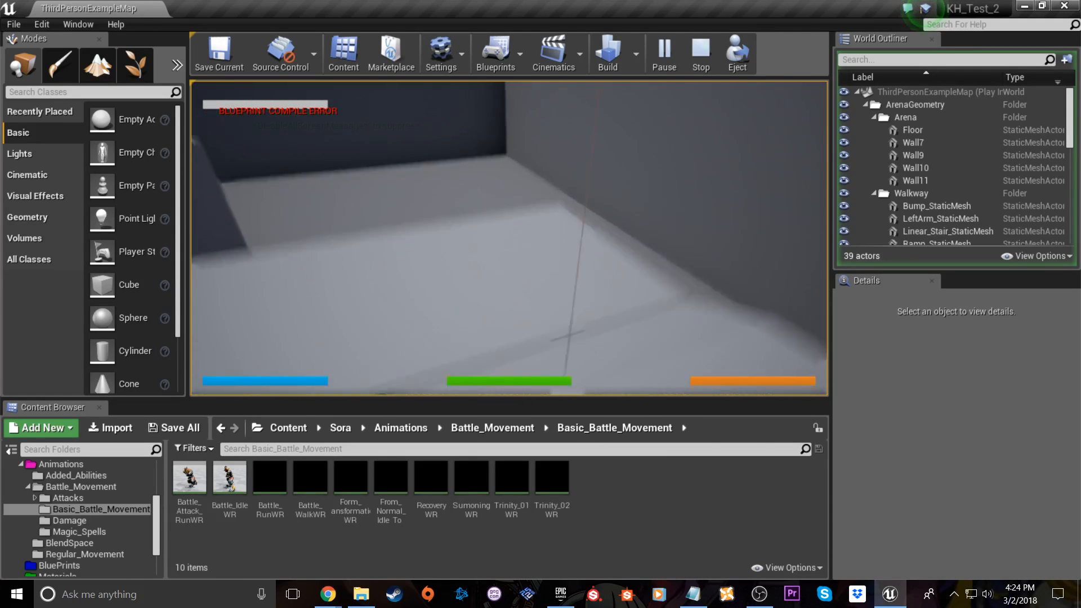
pyautogui.press('w')
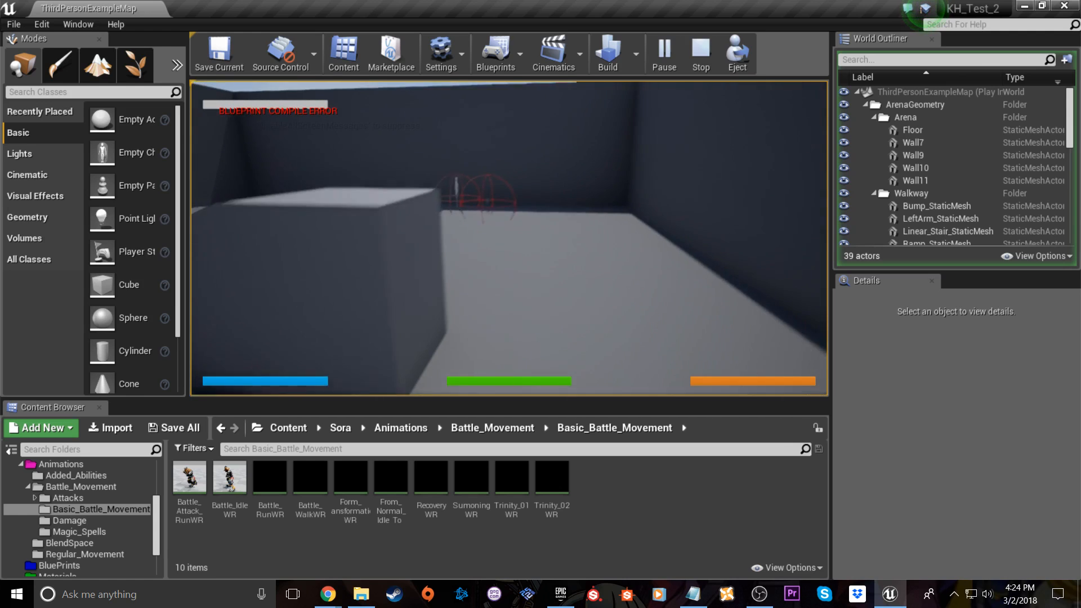
pyautogui.press('w')
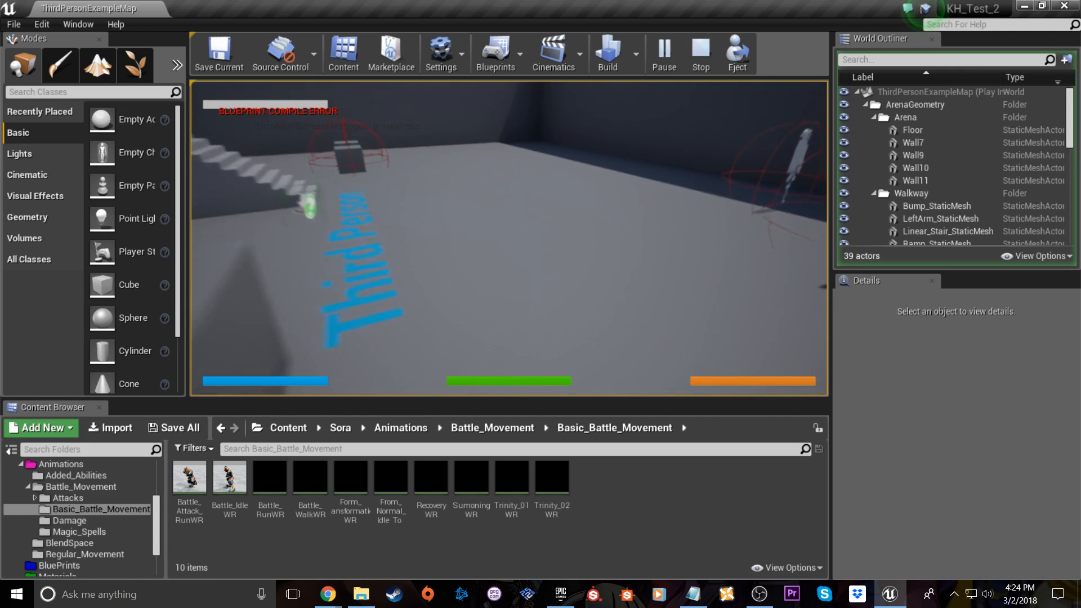
pyautogui.press('w')
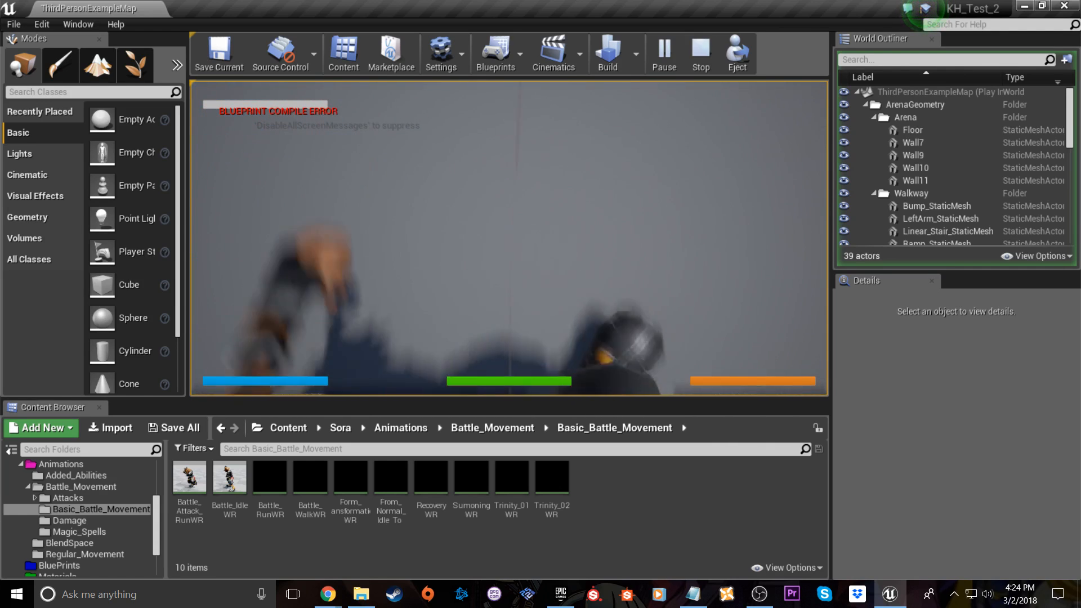
pyautogui.press('w')
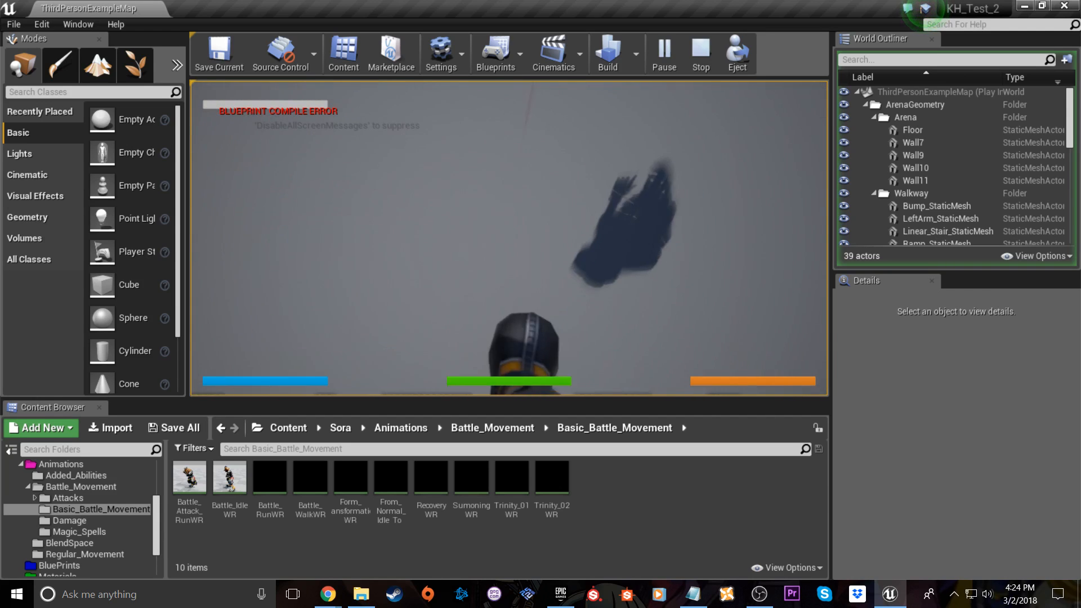
pyautogui.press('w')
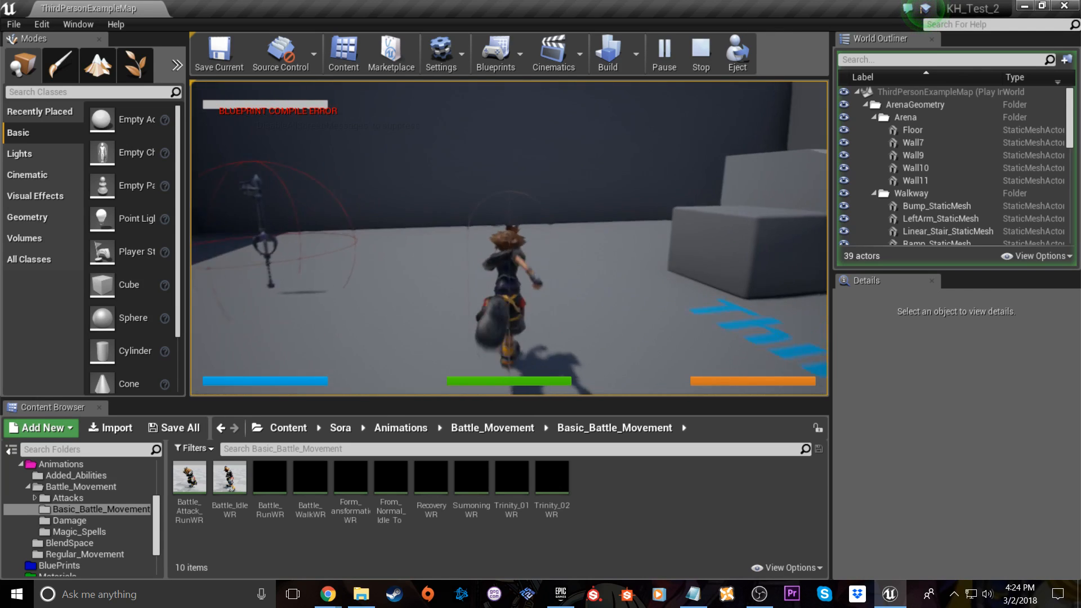
pyautogui.press('w')
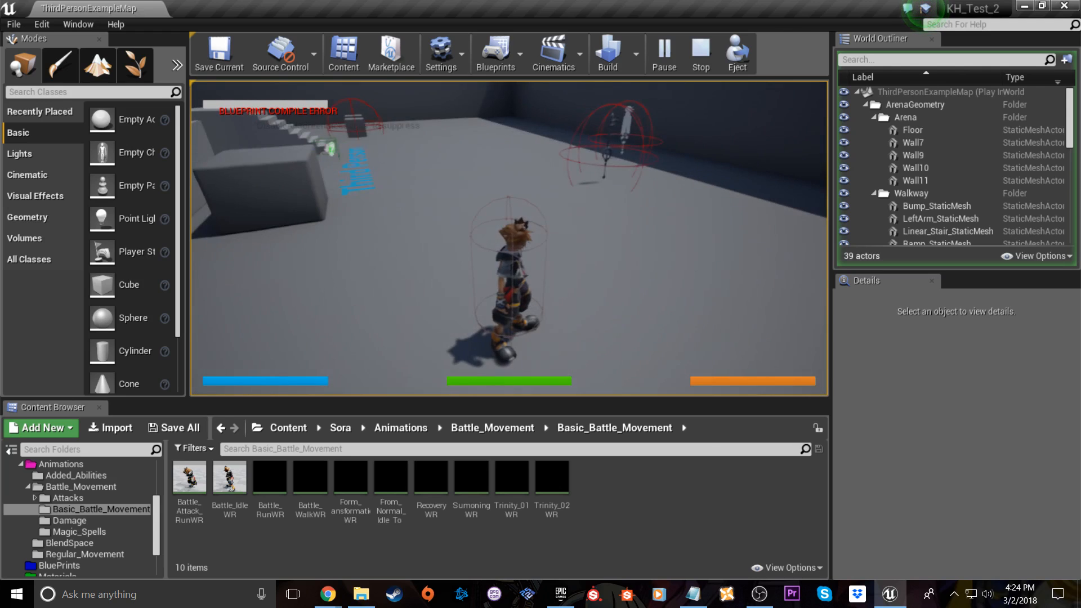
pyautogui.press('w')
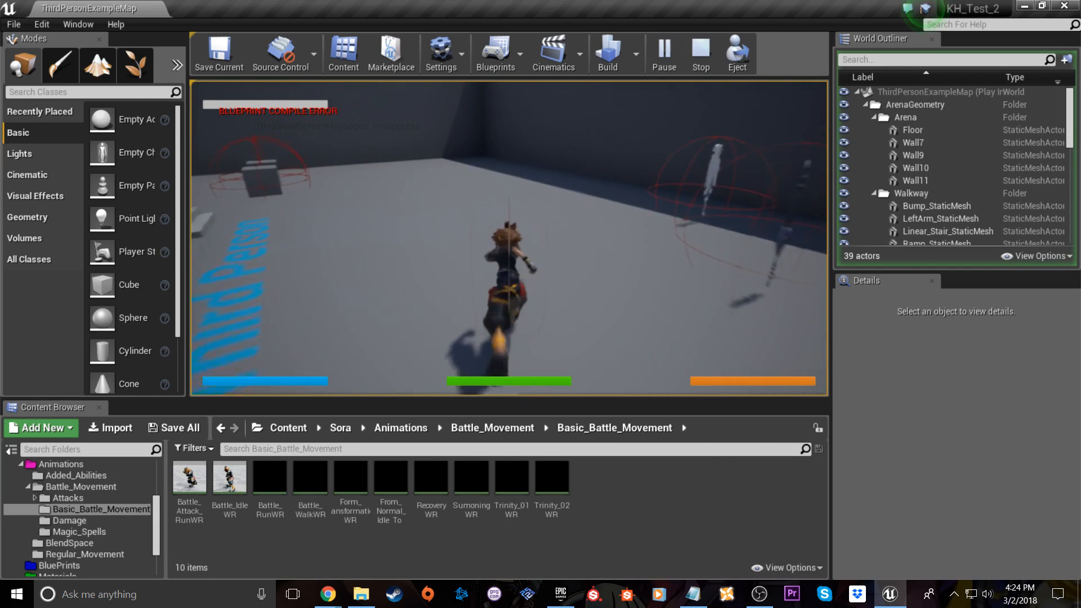
pyautogui.hotkey('shift', 'F1')
pyautogui.press('Escape')
# Place Riku's IdleWR animation from the Riku Animations folder on the arena's open floor, at about X -1190, Y 250, Z 130 cm
pyautogui.moveTo(511, 233); pyautogui.dragTo(678, 163, button='right')
pyautogui.press('s')
pyautogui.press('w')
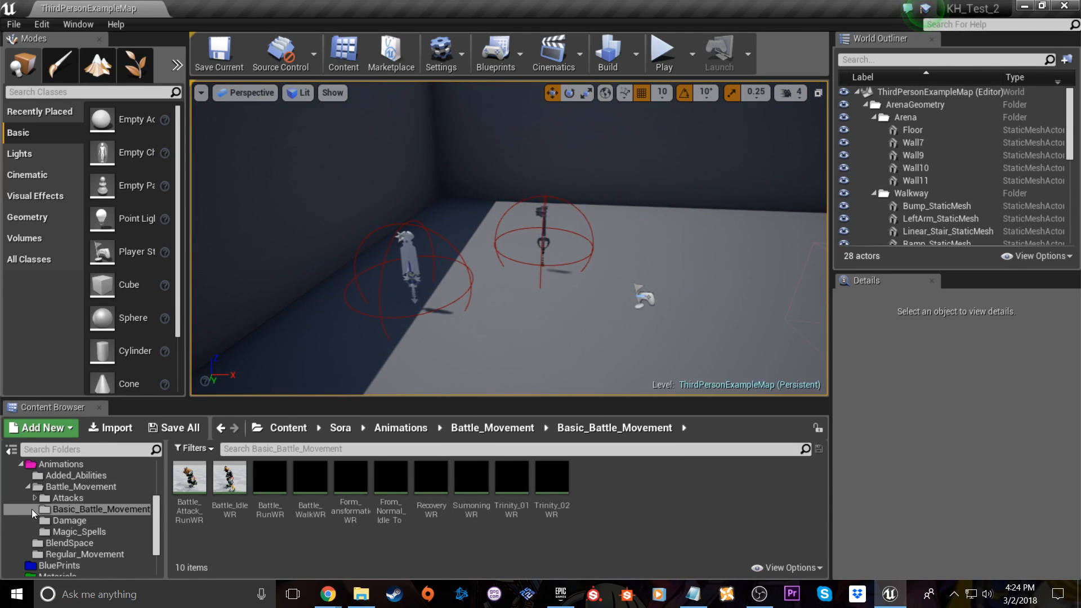
pyautogui.scroll(3, 64, 493)
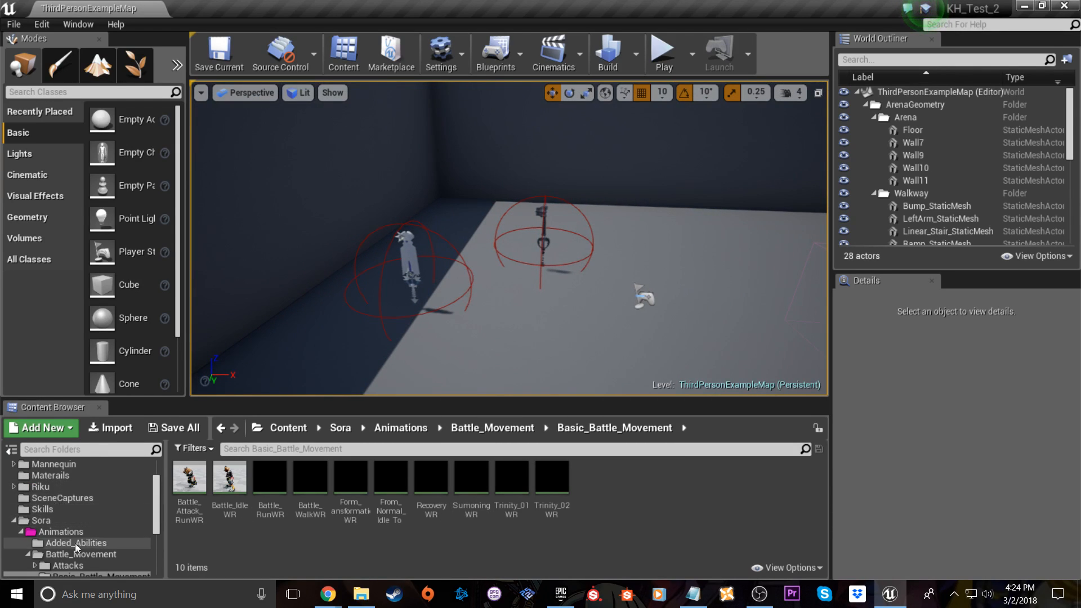
pyautogui.click(55, 491)
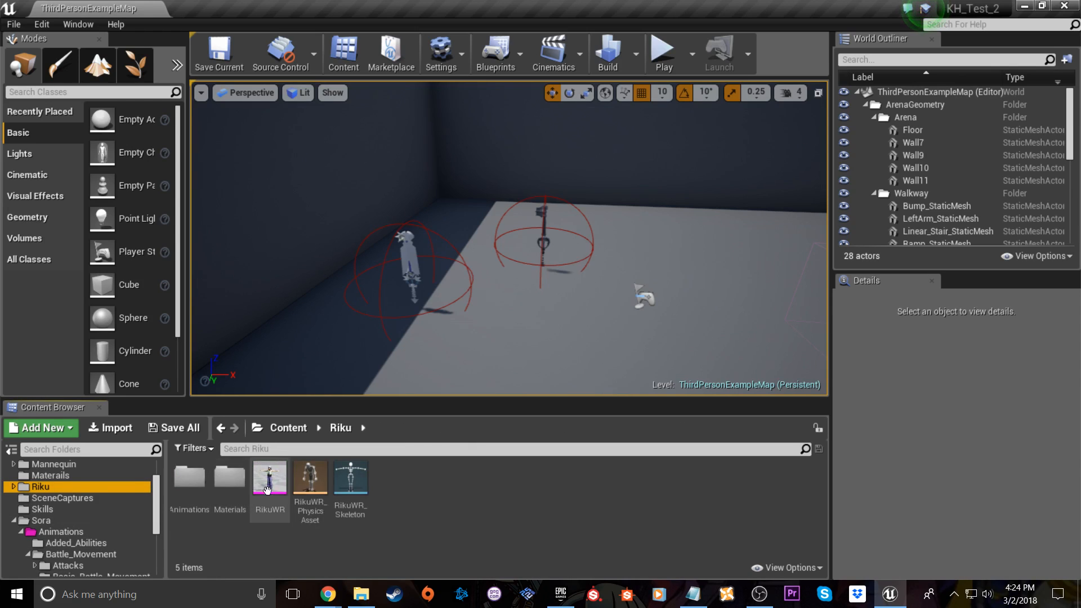
pyautogui.doubleClick(196, 507)
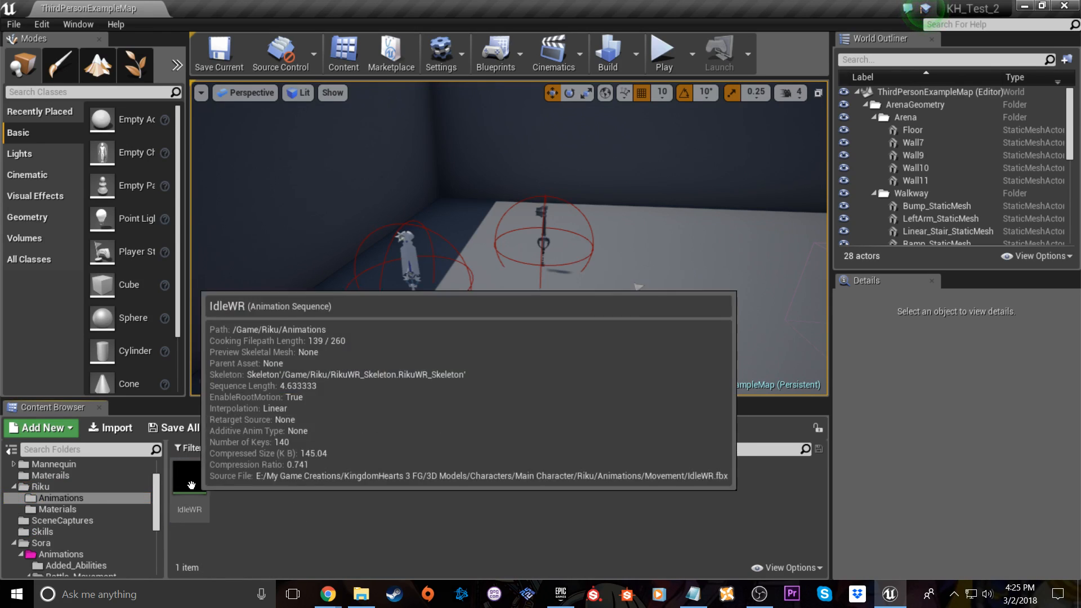
pyautogui.moveTo(496, 274); pyautogui.dragTo(547, 327, button='right')
pyautogui.moveTo(191, 478); pyautogui.dragTo(541, 315)
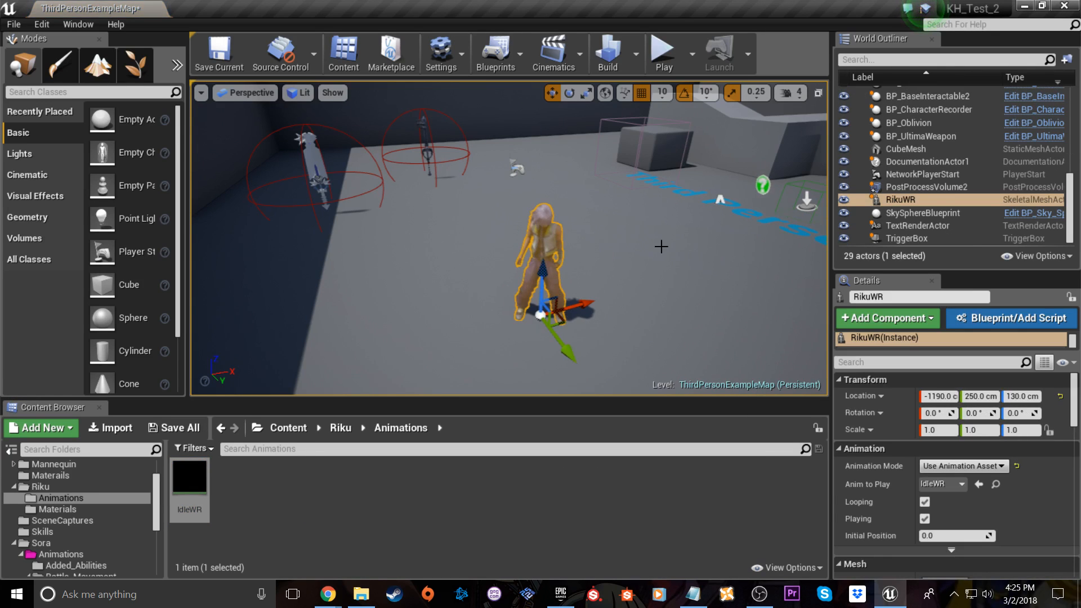
# Play the level, run Sora over to Riku to view the idle animation up close, and stop the session
pyautogui.click(662, 56)
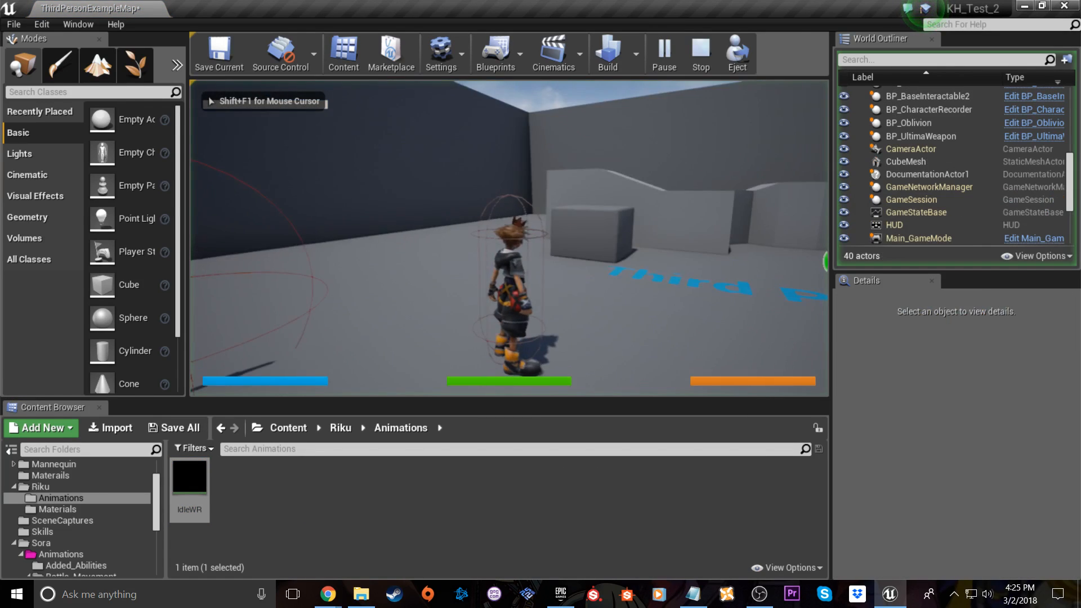
pyautogui.press('w')
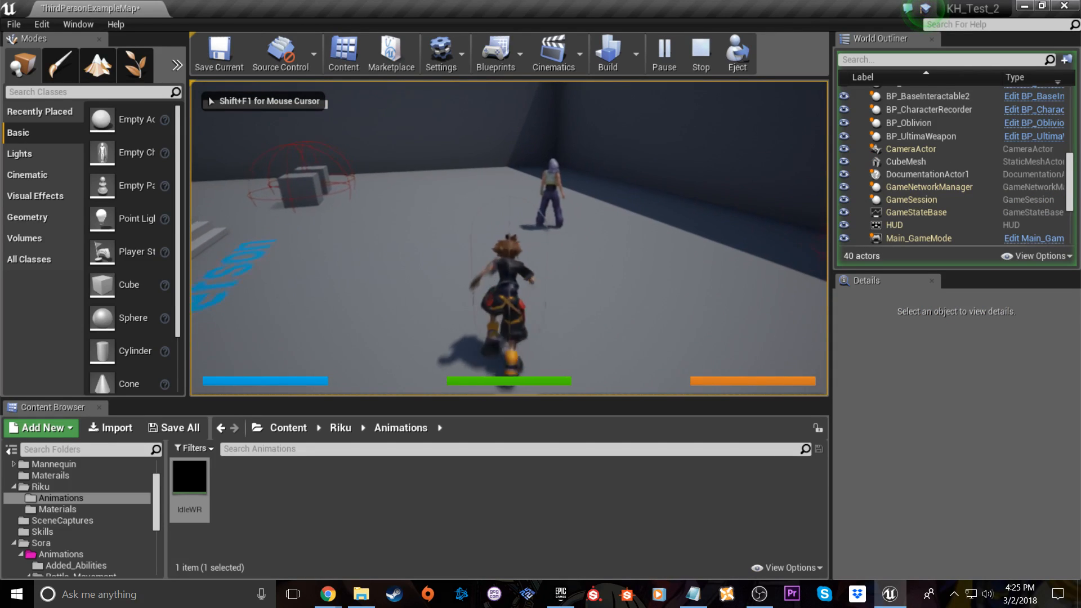
pyautogui.press('s')
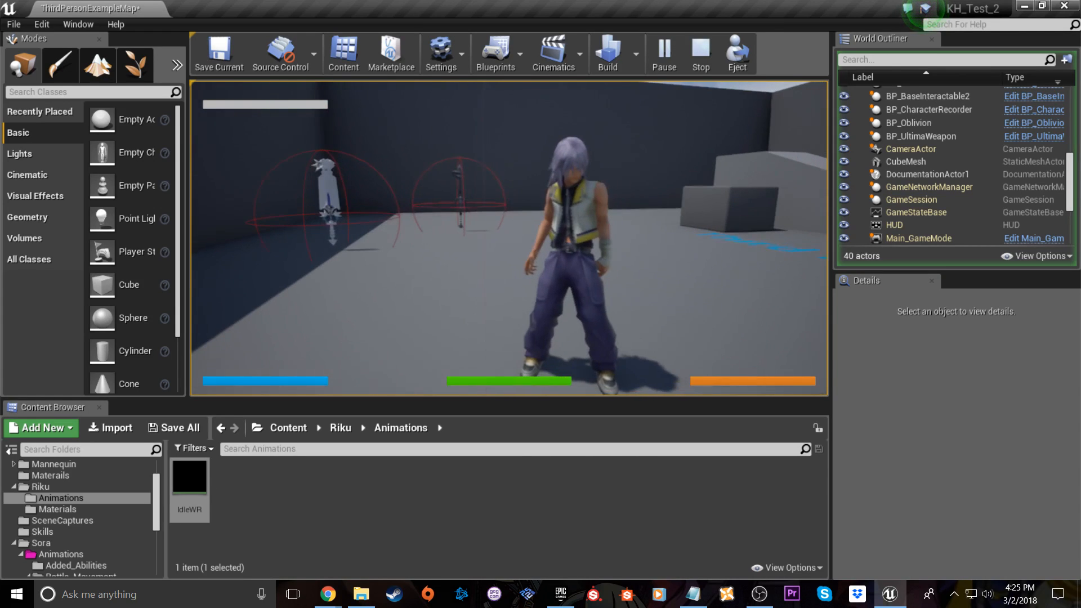
pyautogui.press('Escape')
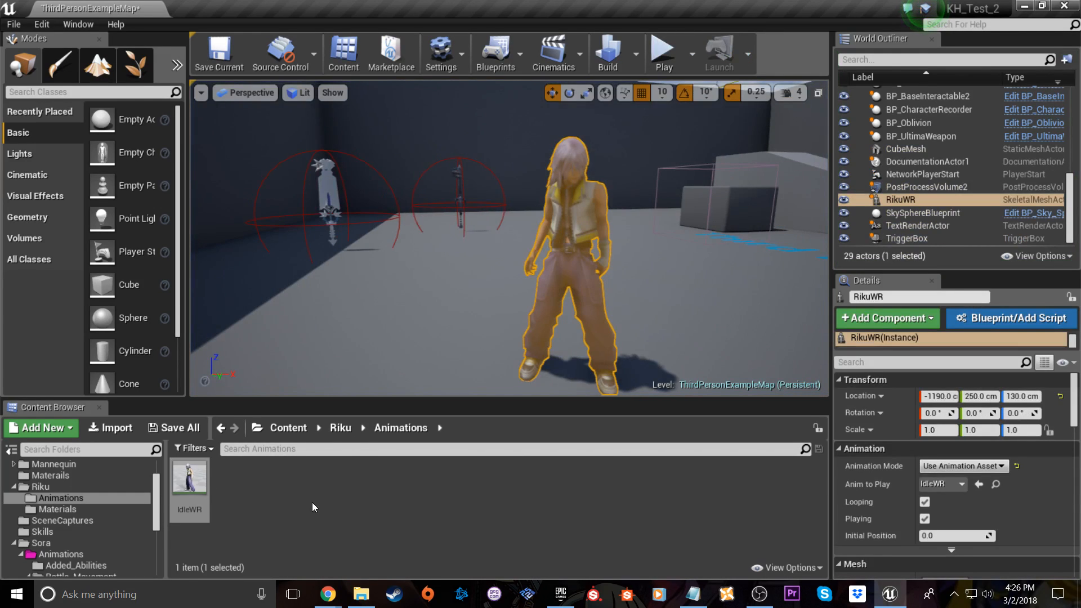
# Look into Riku's Animations folder again and return to the main Riku folder
pyautogui.click(312, 503)
pyautogui.hotkey('alt', 'Left')
pyautogui.click(195, 488)
pyautogui.doubleClick(195, 488)
pyautogui.hotkey('alt', 'Left')
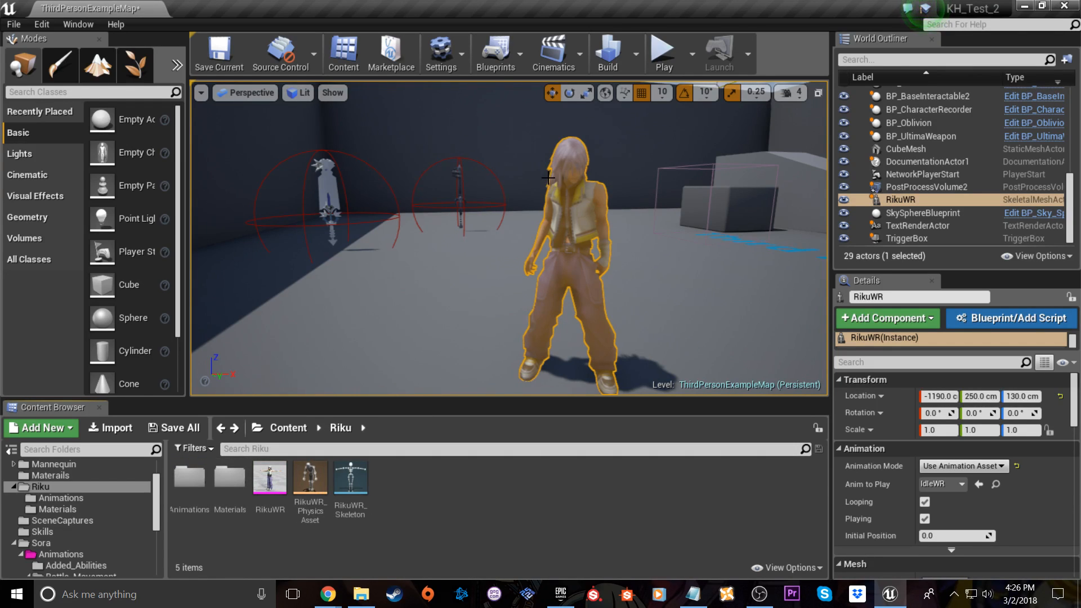
# Play the level again, examine Riku's model from the front and side, and end the play session
pyautogui.moveTo(508, 216); pyautogui.dragTo(569, 236, button='right')
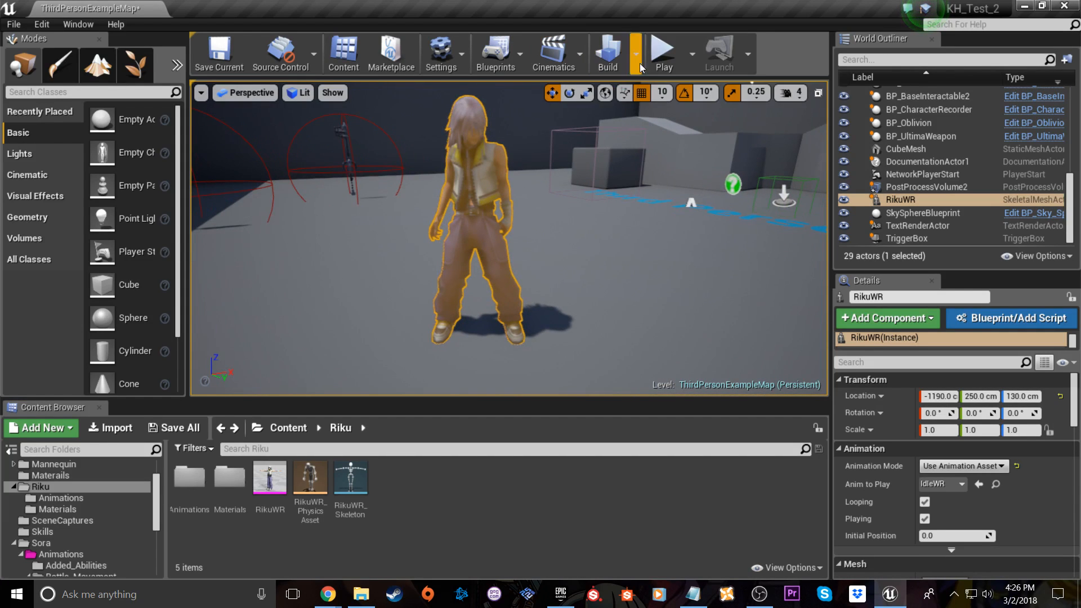
pyautogui.click(664, 56)
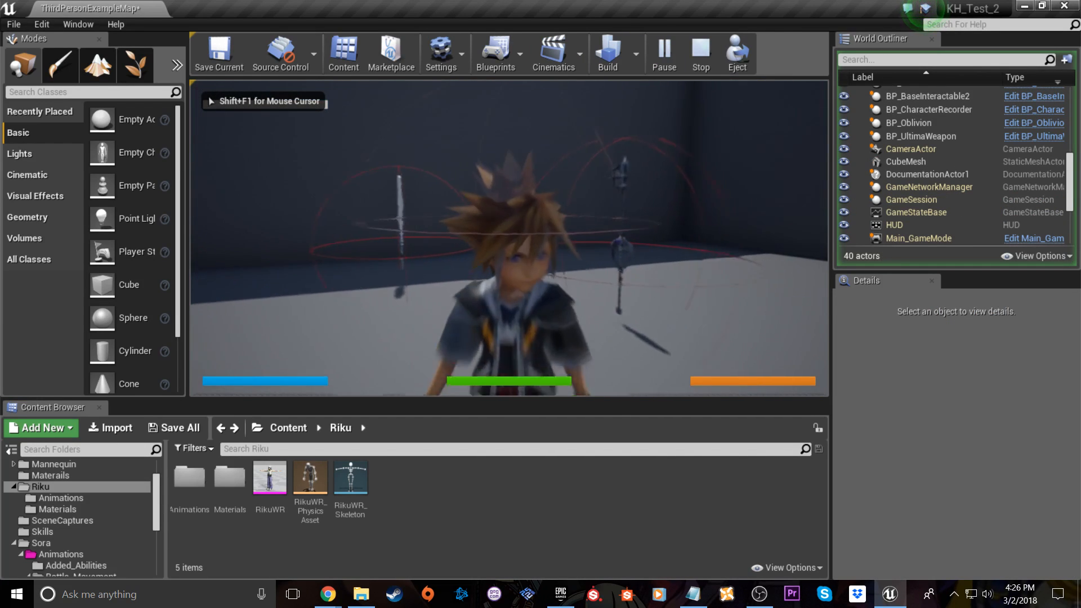
pyautogui.press('w')
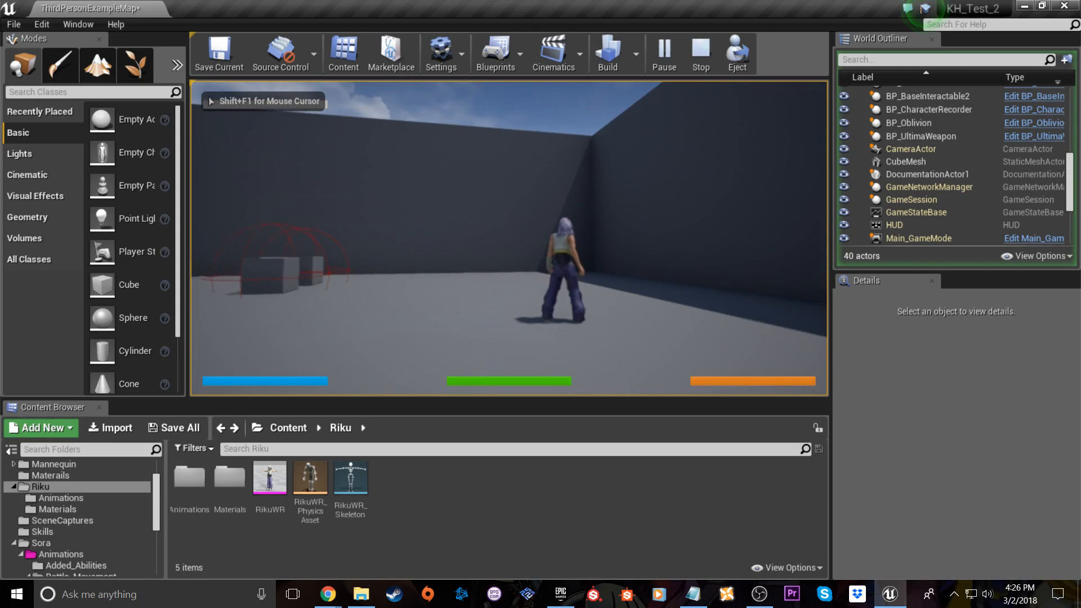
pyautogui.press('w')
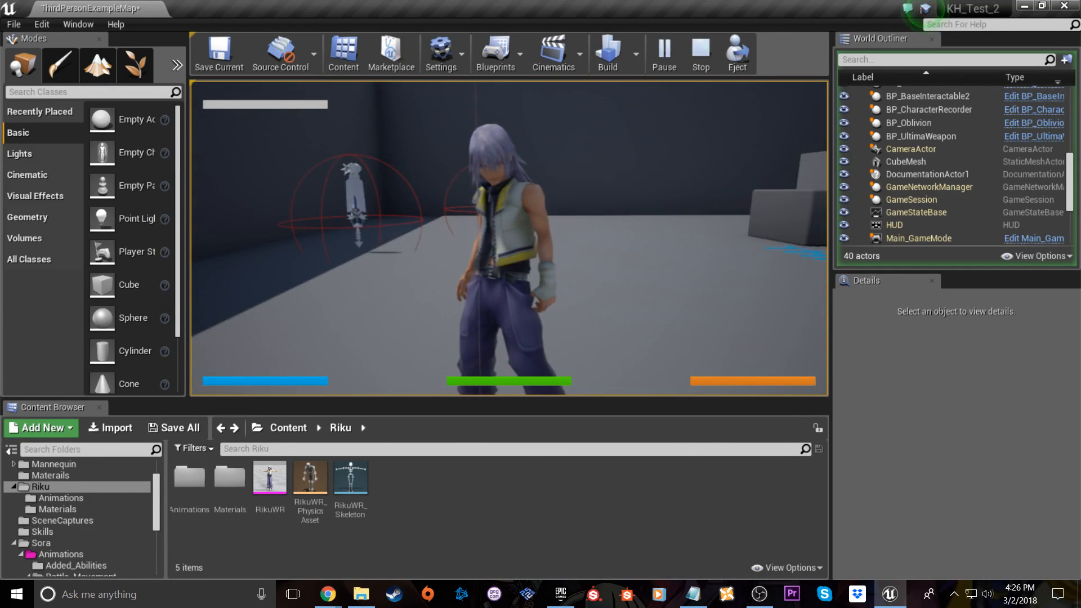
pyautogui.press('w')
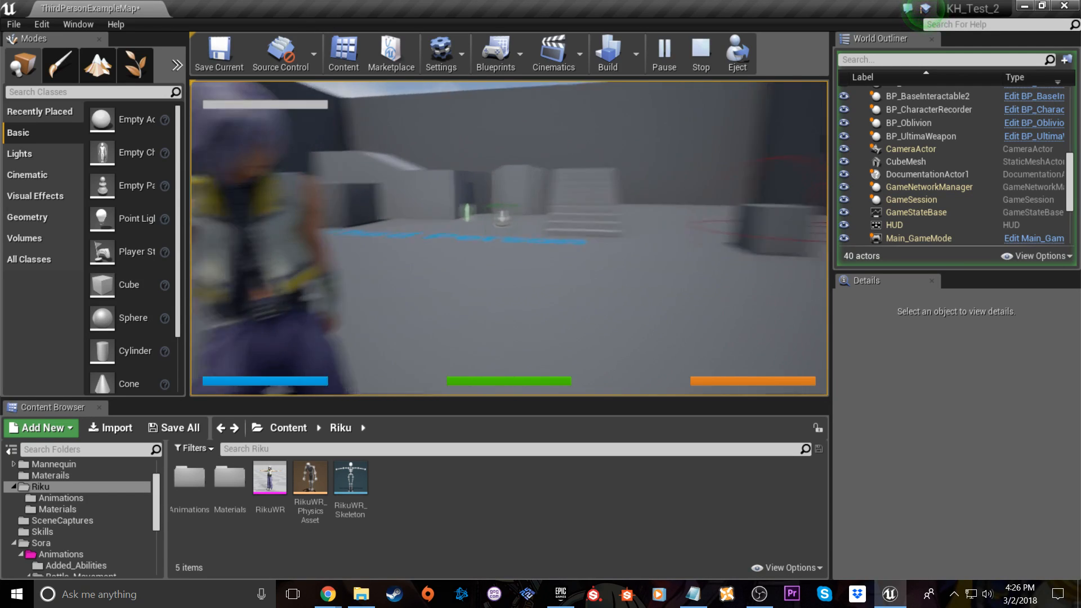
pyautogui.press('Escape')
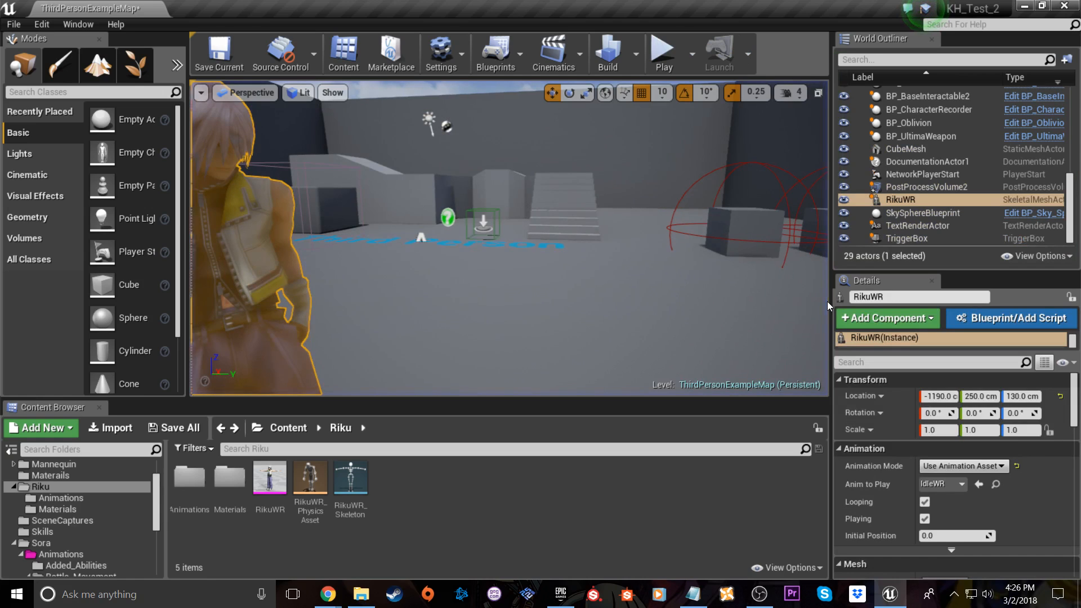
# Close the KH_Test_2 project editor and the Epic Games Launcher to return to the desktop
pyautogui.click(841, 197)
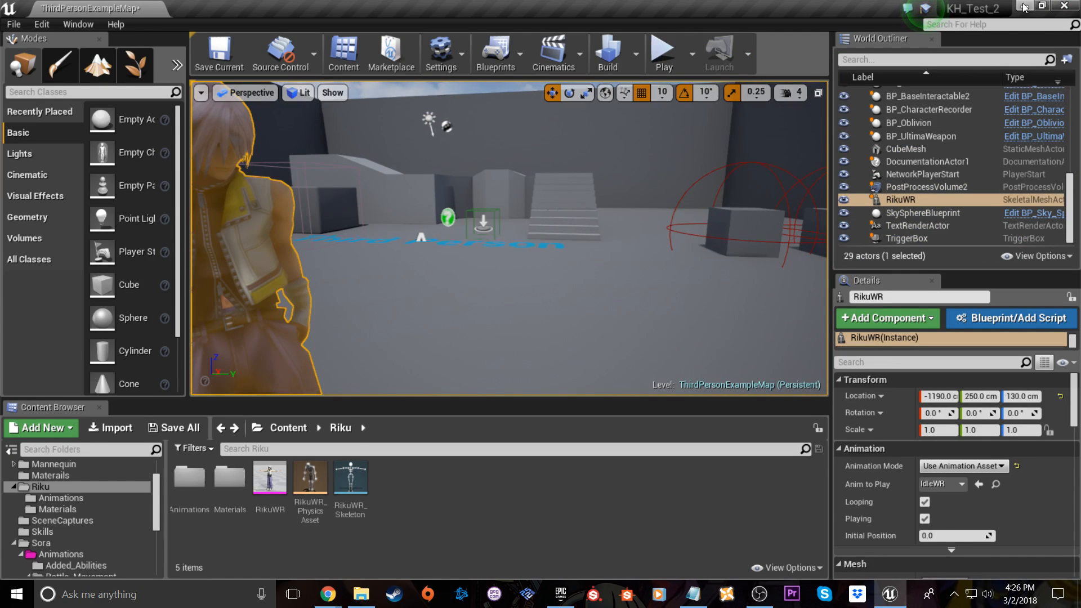
pyautogui.click(1064, 6)
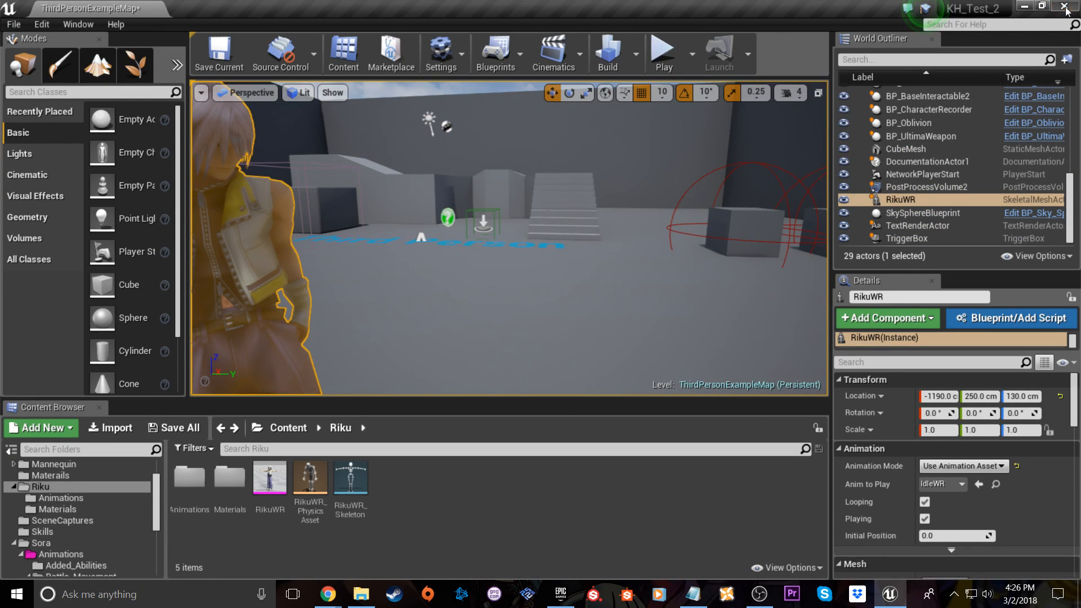
pyautogui.click(674, 427)
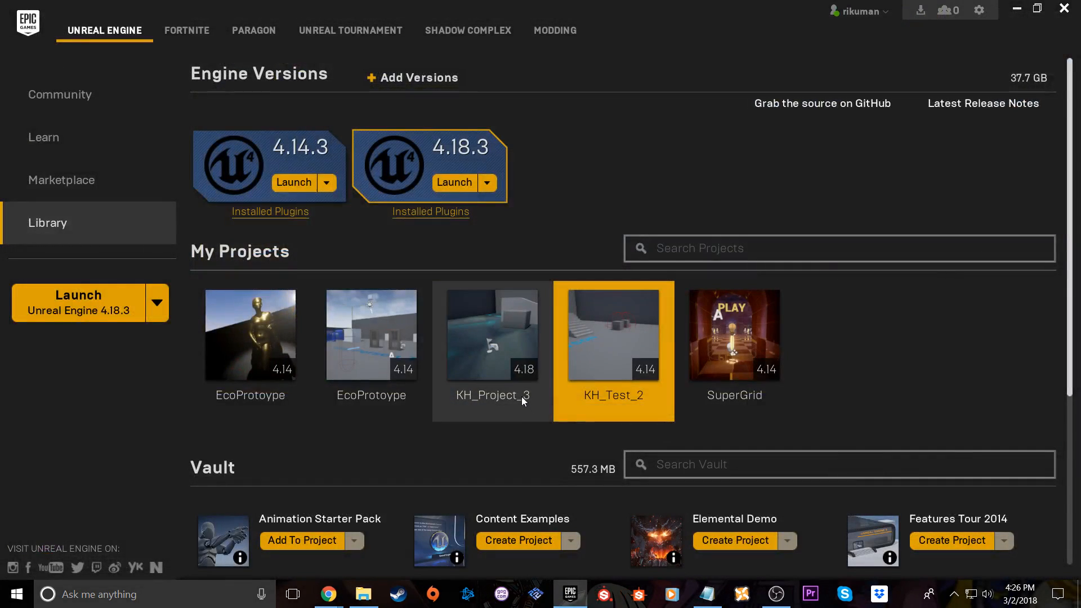
pyautogui.click(1066, 5)
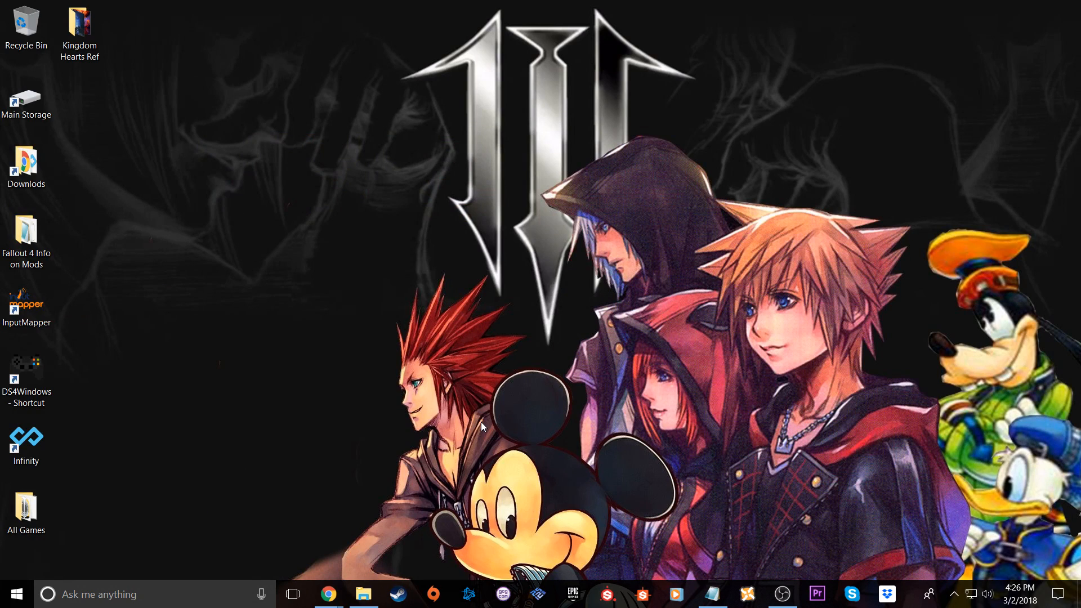